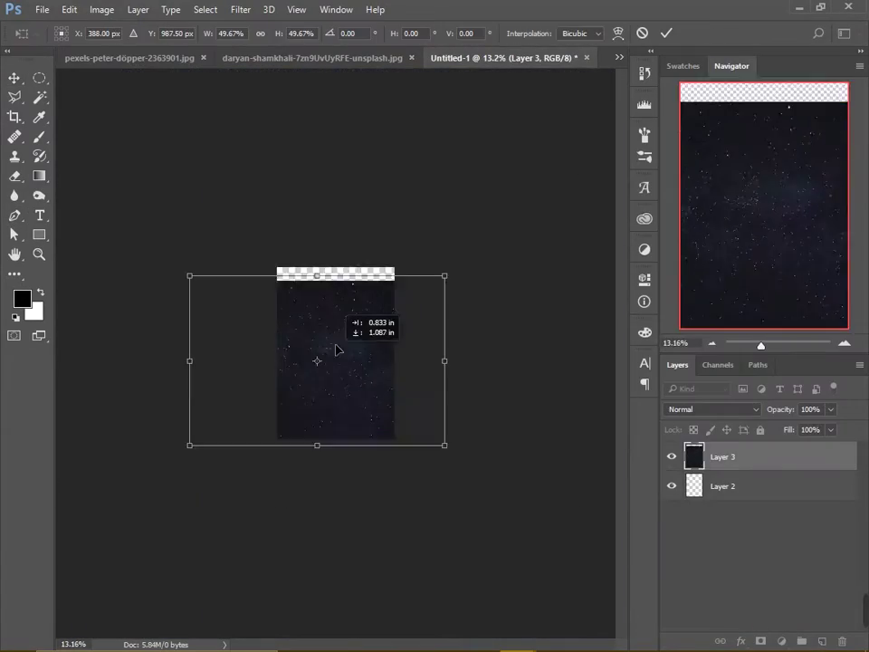
Stretch the starry-sky Layer 3 to the canvas bottom, right and left edges, and commit
drag(300, 532, 300, 537)
drag(574, 354, 418, 358)
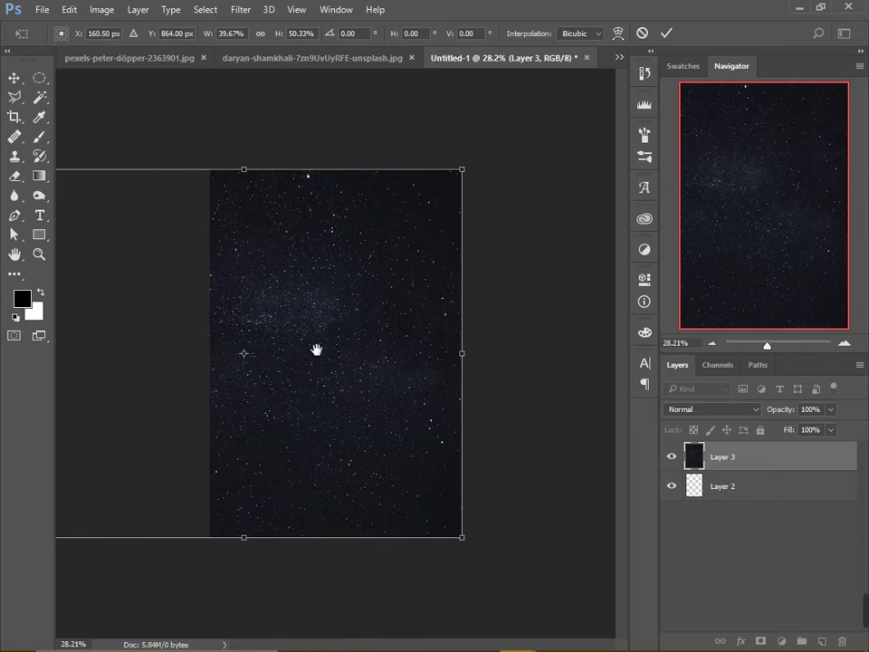
click(477, 261)
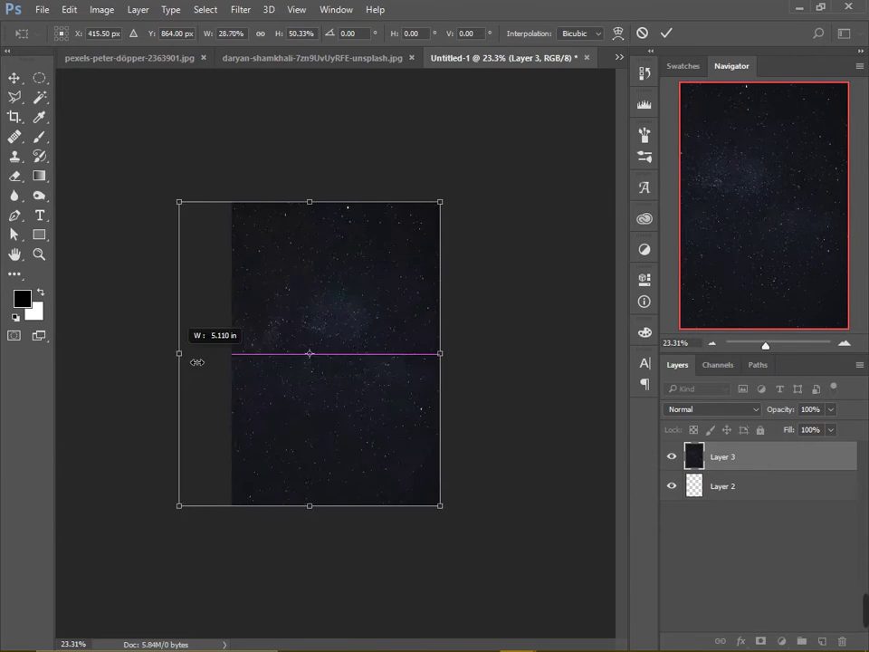
drag(145, 358, 292, 346)
key(Return)
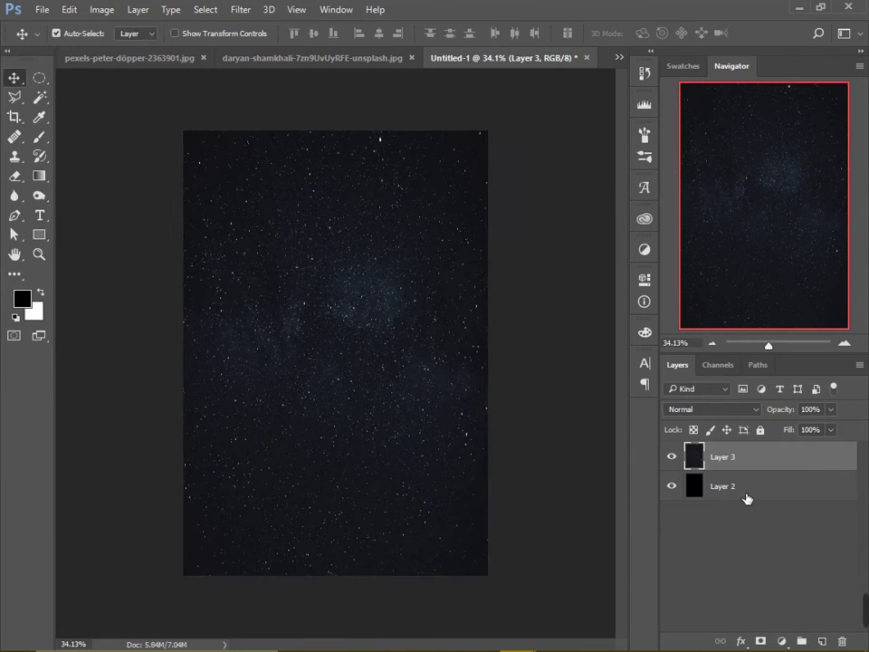
Paint Layer 3's mask with a large soft brush so the stars fade darker
key(b)
key(bracketright)
key(bracketright)
key(bracketright)
key(bracketright)
key(bracketright)
drag(332, 481, 379, 361)
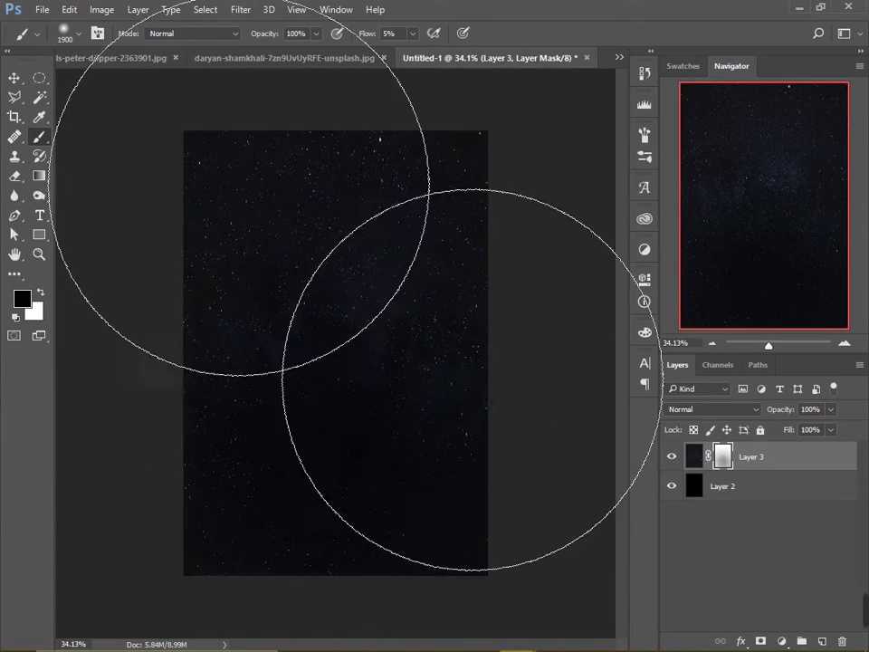
key(bracketleft)
key(bracketleft)
key(bracketleft)
key(x)
key(bracketright)
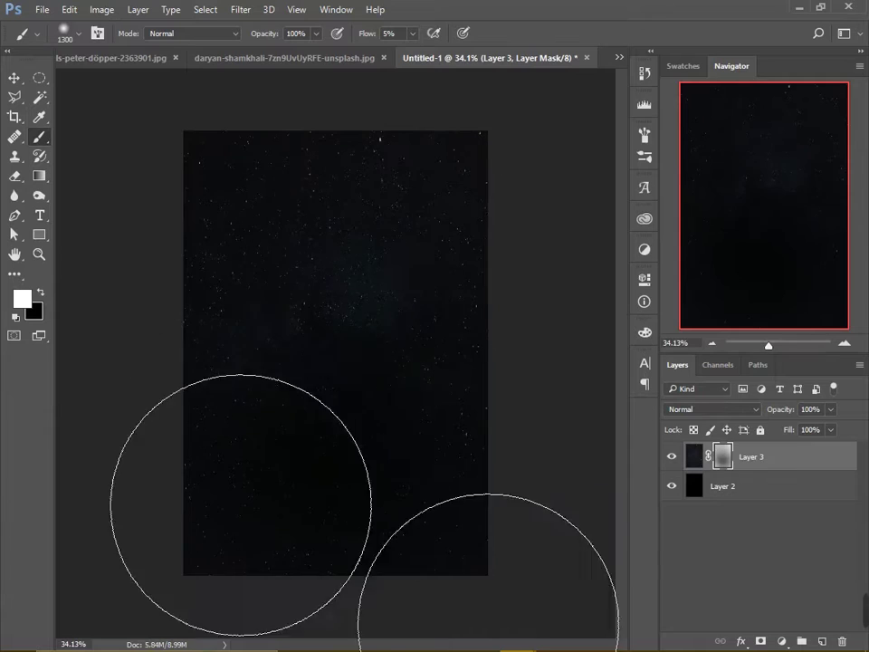
alt+scroll(337, 348, up, 1)
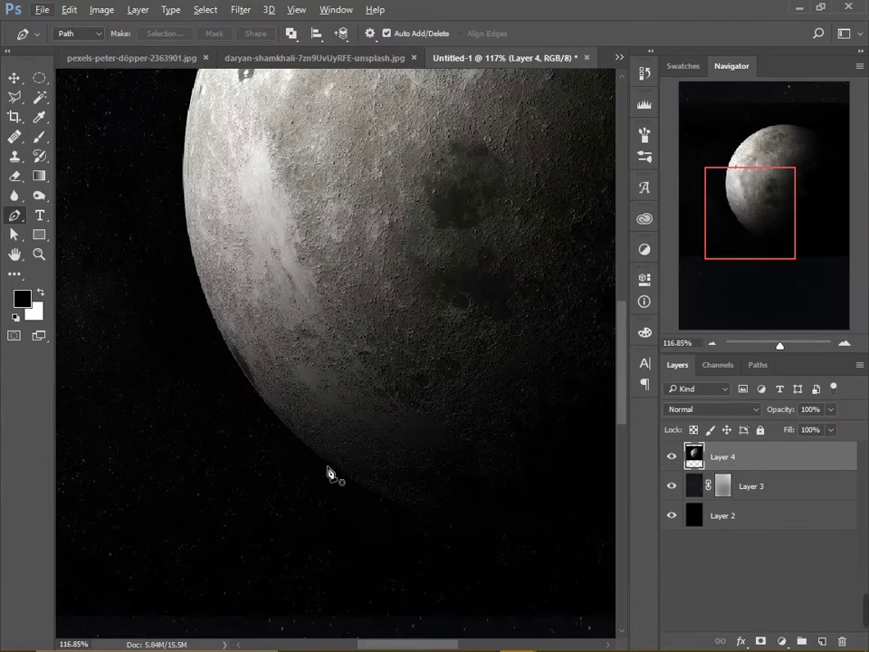
Trace the moon with the Pen tool, copy it to its own layer, and delete the original moon layer
scroll(164, 343, up, 5)
click(164, 343)
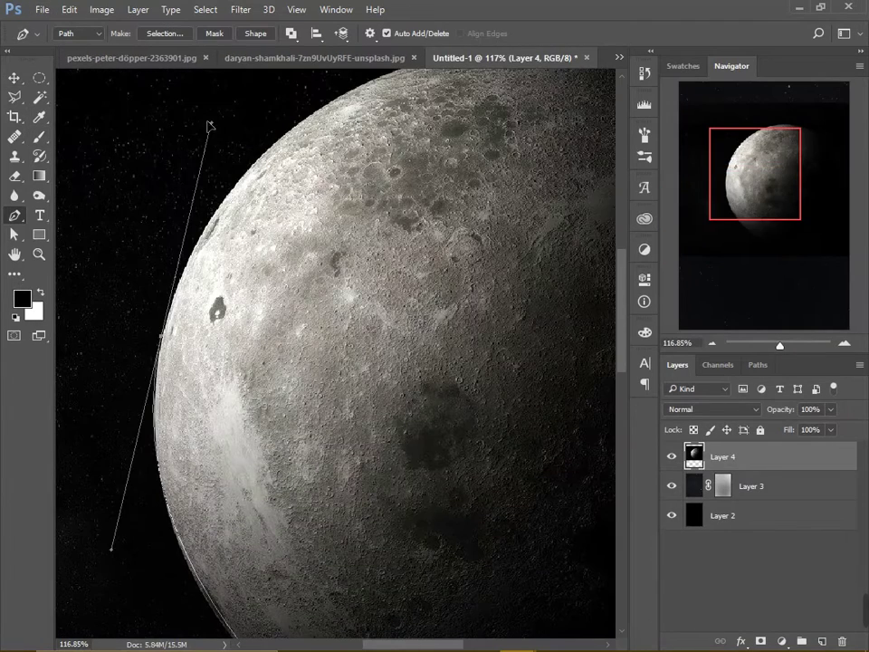
scroll(394, 198, up, 3)
scroll(395, 199, right, 2)
scroll(340, 251, right, 5)
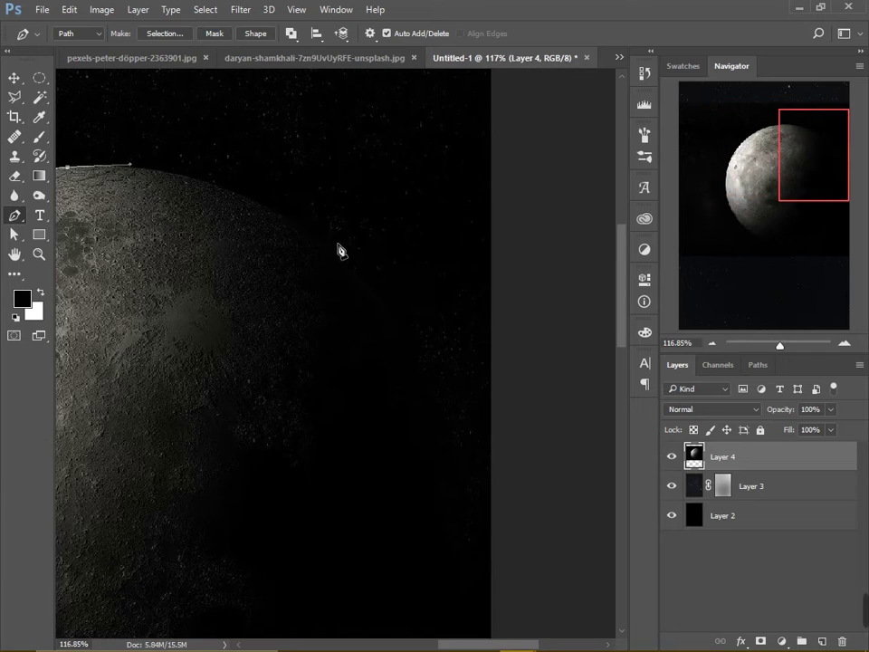
scroll(441, 316, down, 3)
click(258, 500)
scroll(263, 516, up, 3)
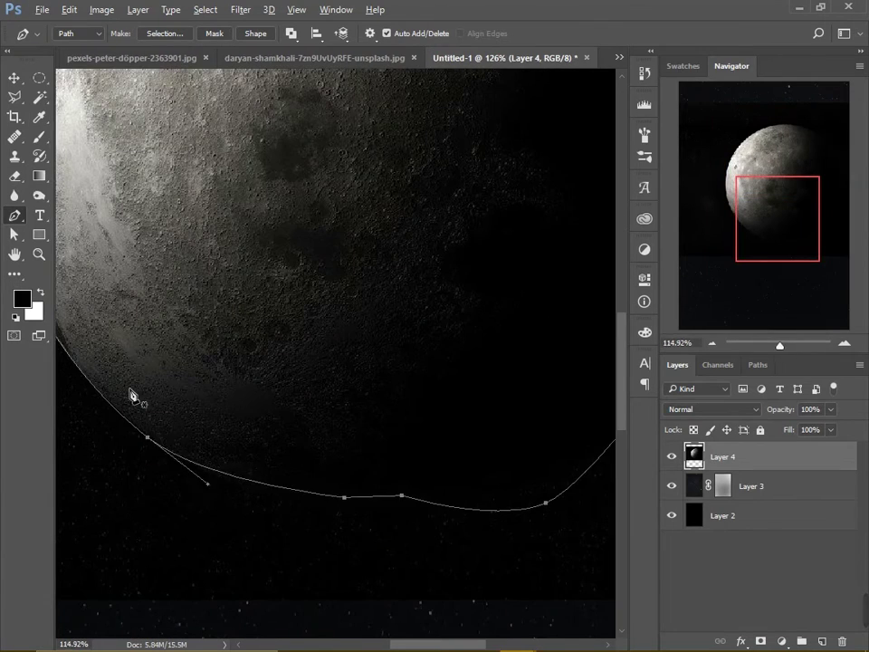
key(ctrl+Return)
key(ctrl+j)
key(ctrl+0)
drag(722, 486, 842, 641)
click(722, 456)
Shrink the moon, move it near the top, flip it vertically and tilt it about 19.5°
key(ctrl+t)
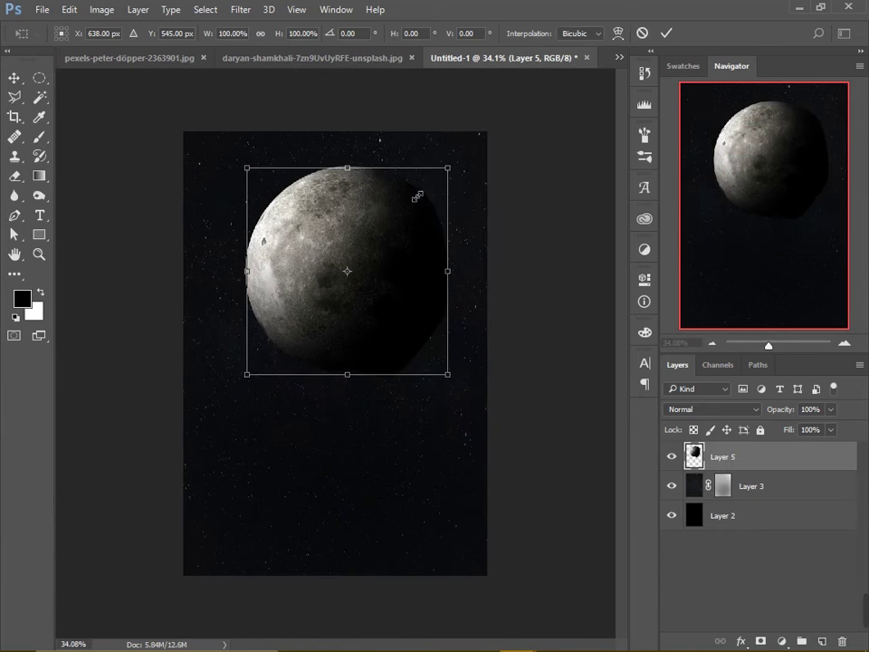
drag(417, 196, 402, 217)
drag(366, 262, 353, 190)
right_click(355, 189)
click(451, 433)
drag(397, 140, 384, 225)
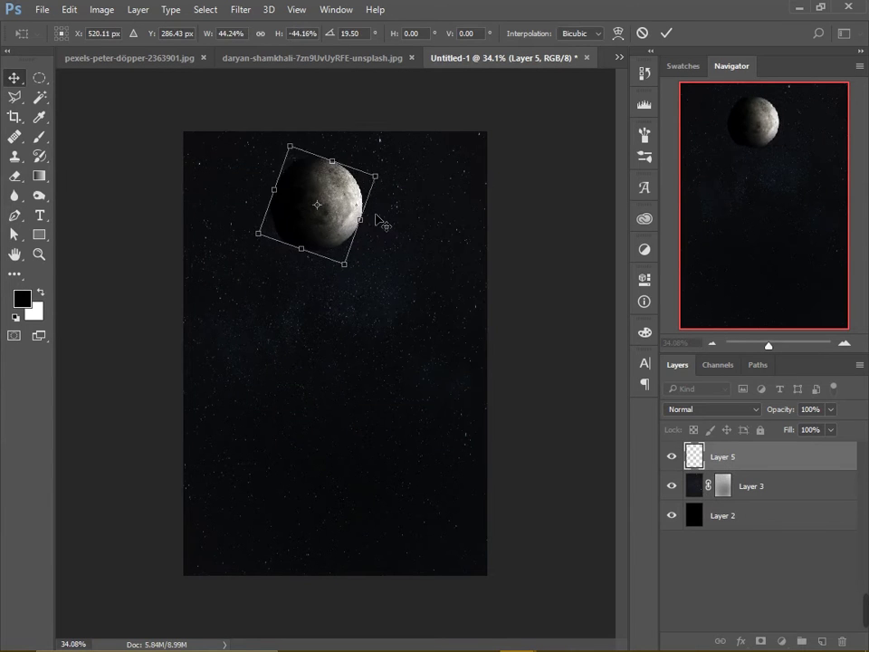
key(Return)
Mask the moon layer and brush its left edge and lower shadow with a 200 px brush
scroll(339, 229, up, 3)
scroll(324, 246, up, 2)
click(761, 641)
key(b)
key(bracketleft)
key(bracketleft)
key(bracketleft)
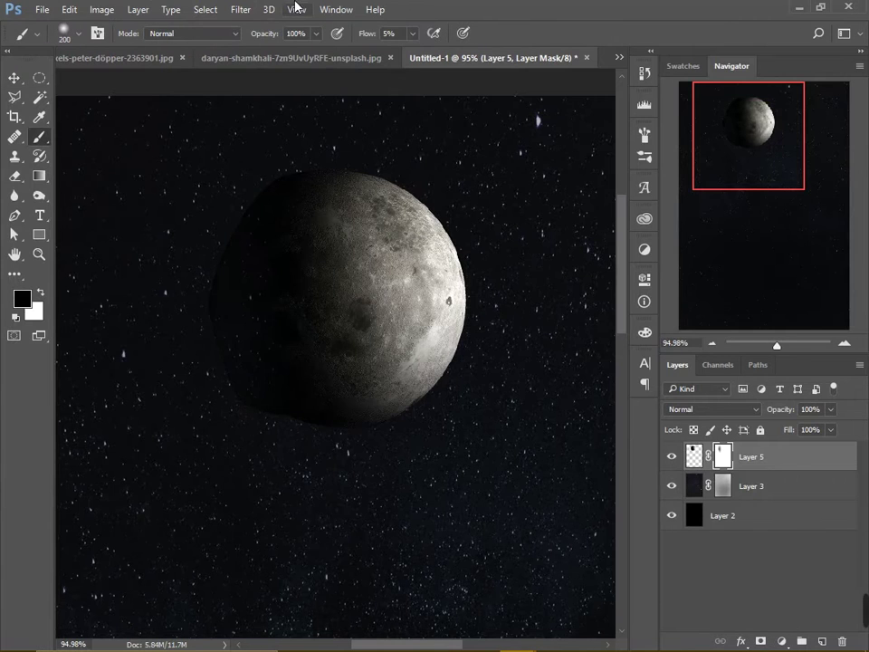
drag(306, 217, 317, 438)
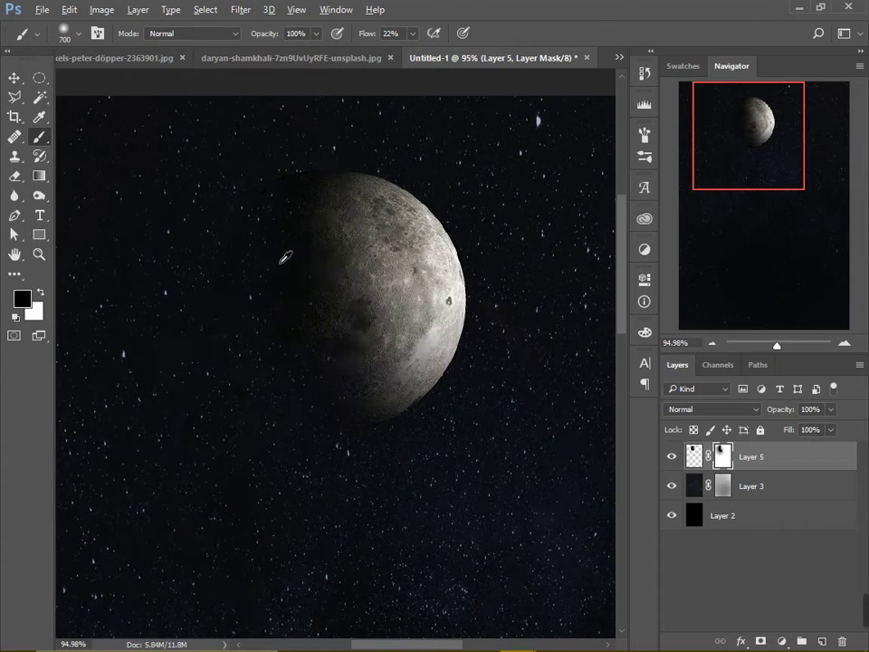
scroll(285, 252, down, 3)
Give the moon a pale violet (ab9bff) Outer Glow, size 16 px, opacity 51%
scroll(330, 223, up, 2)
double_click(849, 463)
click(181, 358)
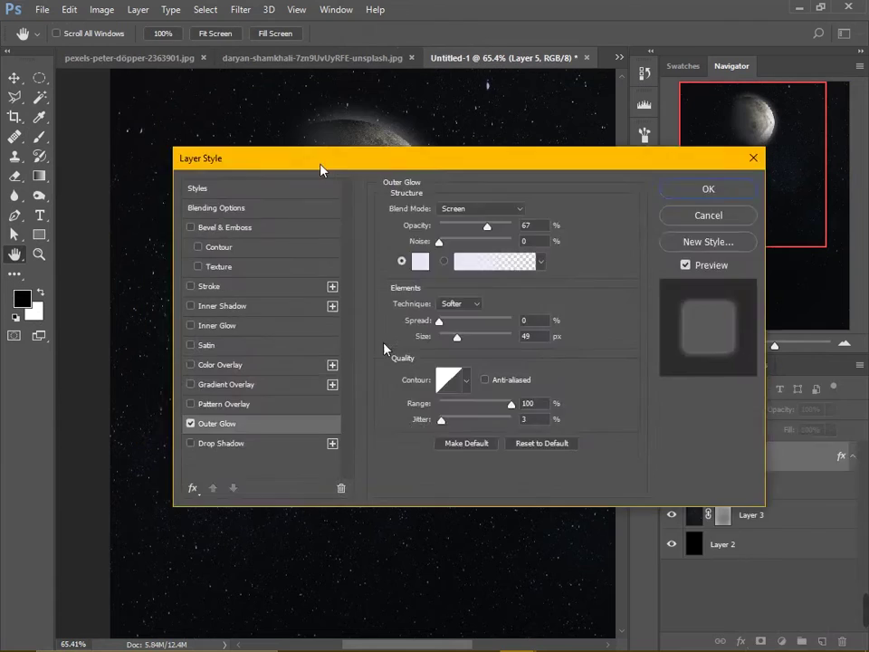
drag(321, 168, 431, 324)
click(576, 413)
click(501, 383)
drag(500, 384, 465, 354)
click(740, 355)
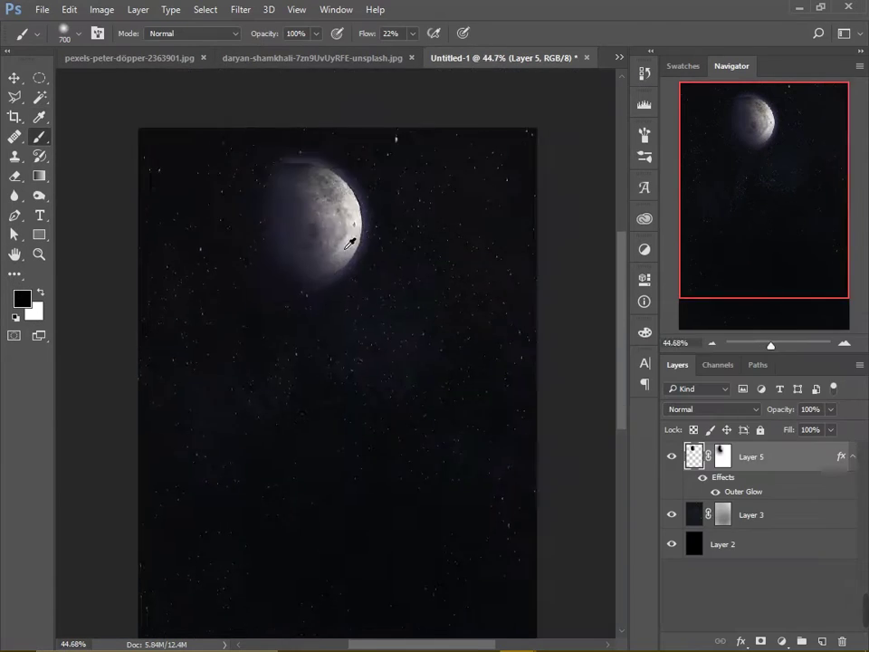
double_click(742, 497)
drag(290, 97, 594, 150)
drag(727, 334, 715, 332)
mouse_move(754, 218)
mouse_down()
mouse_move(782, 217)
mouse_move(745, 221)
mouse_up()
drag(687, 151, 446, 299)
click(707, 332)
Add a clipped light-blue fill layer over the moon, set to Overlay at 31% opacity
key(b)
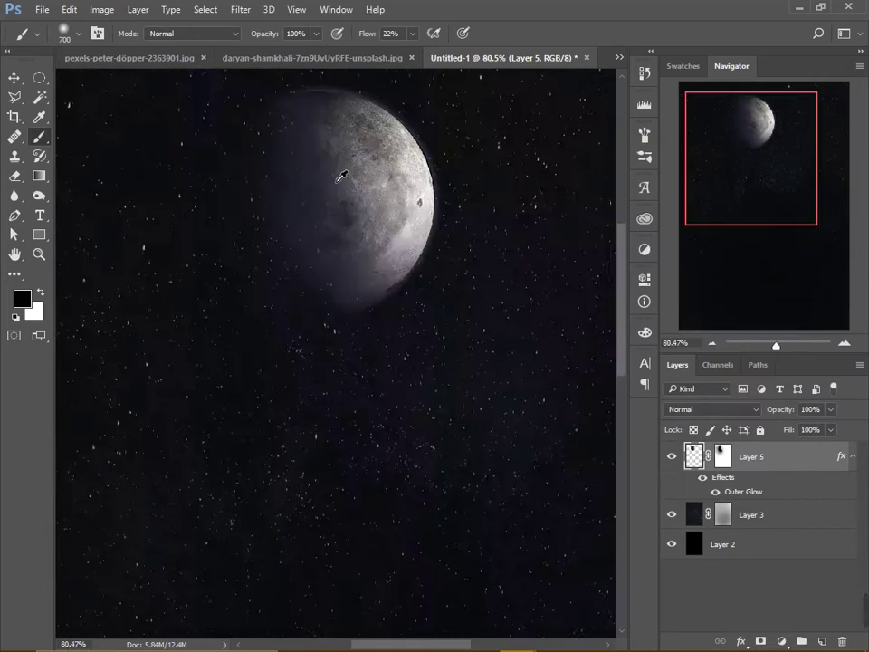
key(ctrl+shift+alt+n)
click(18, 299)
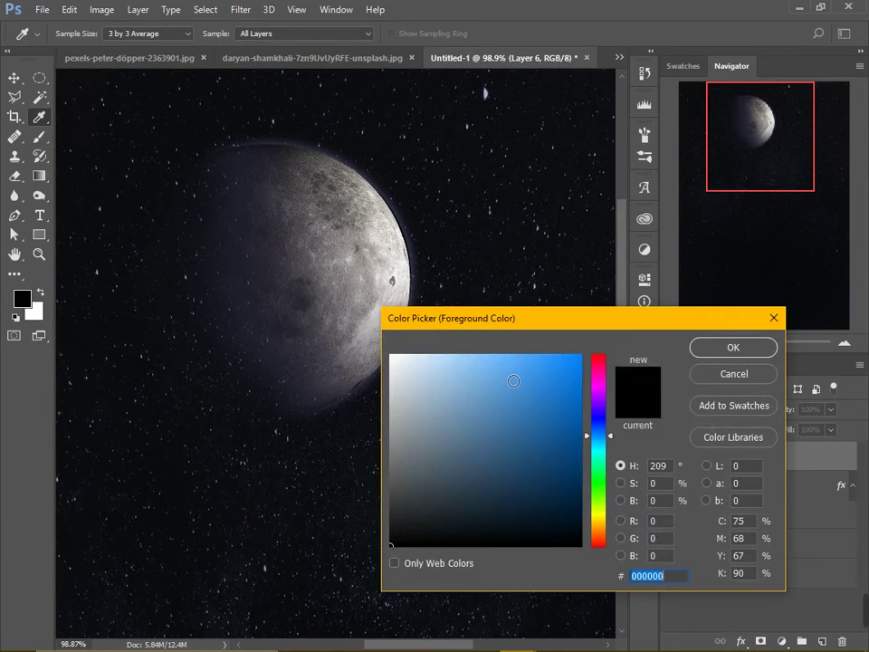
click(476, 362)
click(733, 347)
key(alt+BackSpace)
click(711, 409)
click(686, 259)
drag(780, 409, 741, 409)
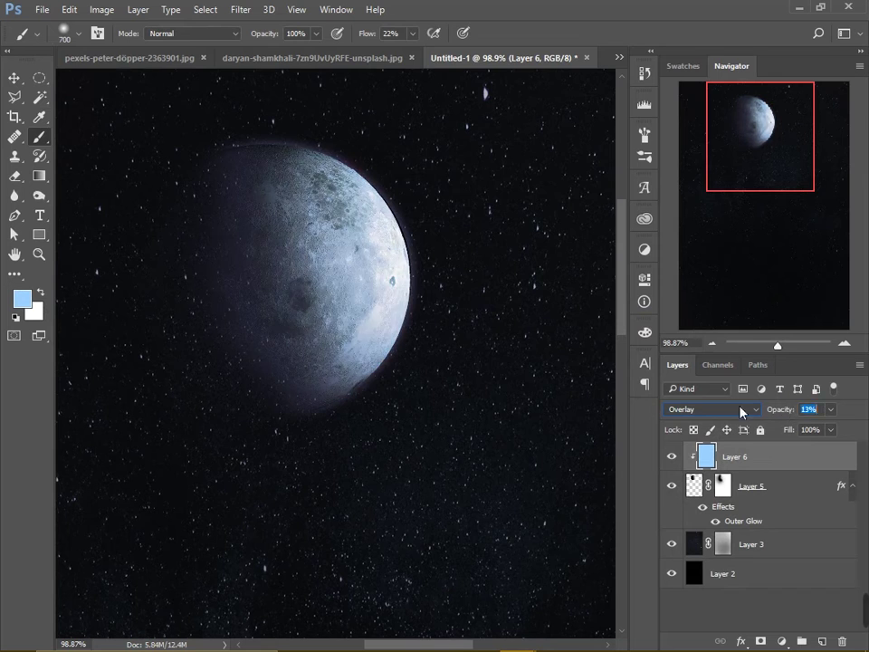
key(ctrl+0)
Dock the Statue of Liberty photo and Quick-Select the statue including the crown spike
key(v)
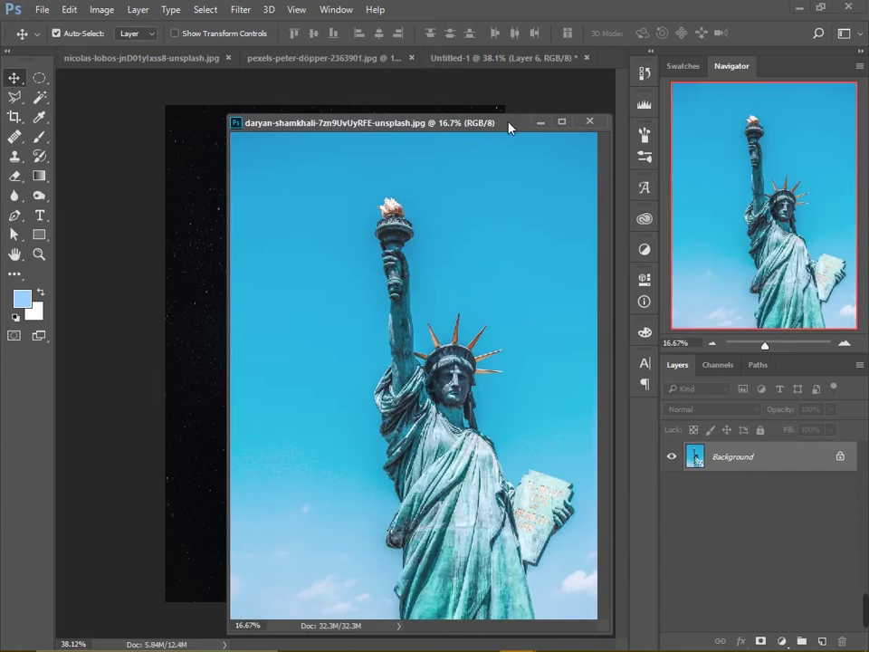
drag(510, 127, 407, 57)
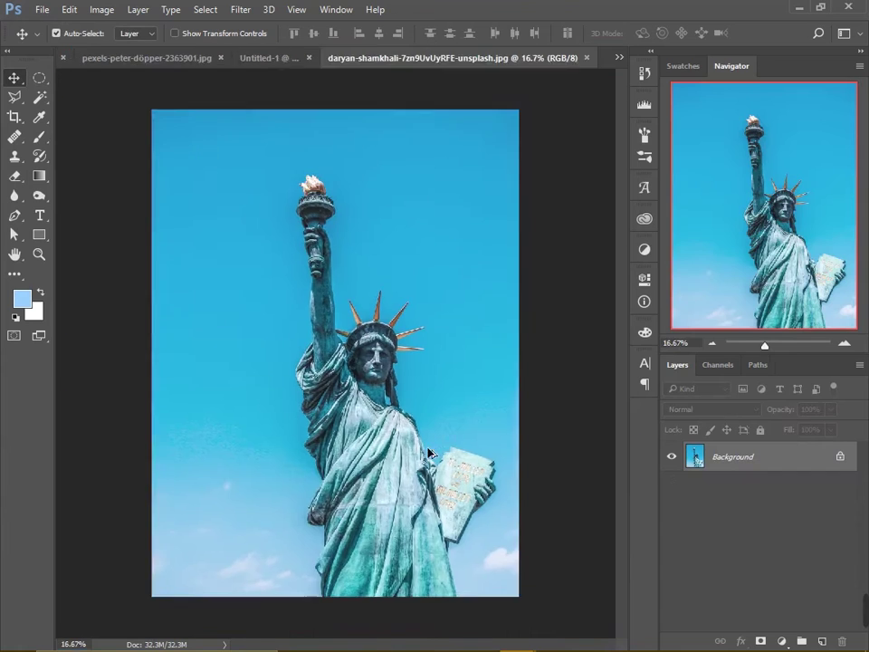
scroll(400, 269, up, 3)
key(w)
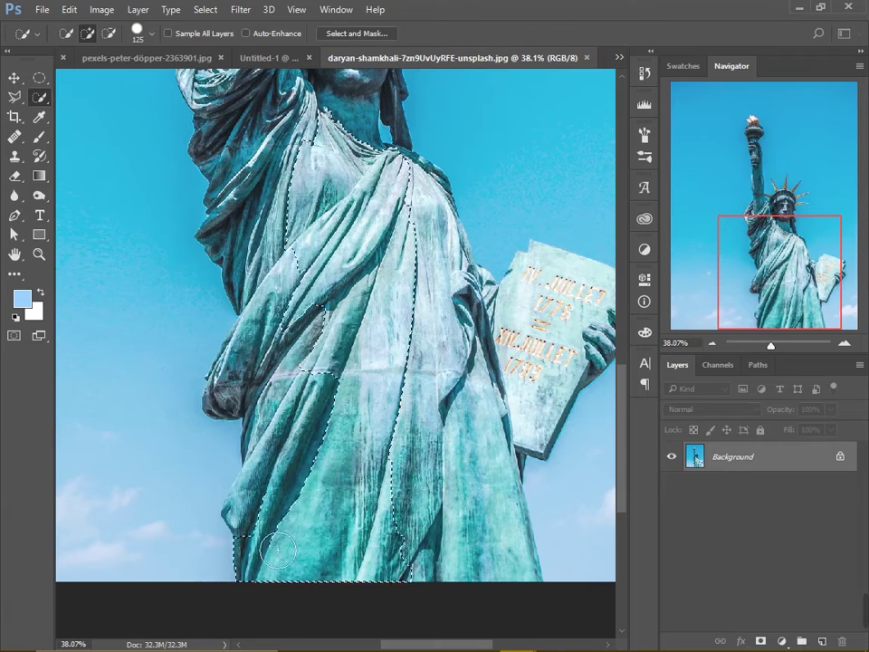
scroll(278, 382, up, 5)
scroll(249, 480, up, 3)
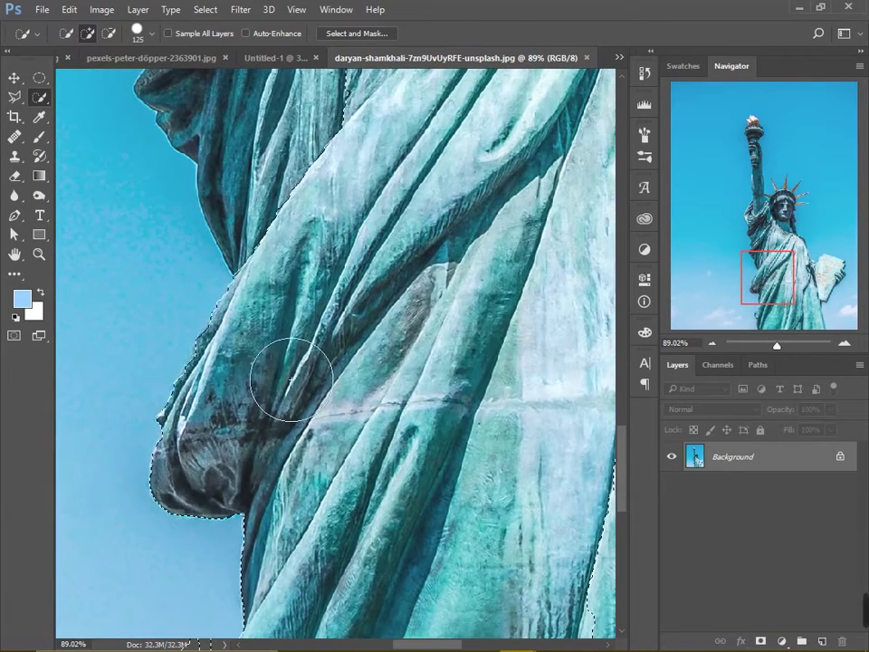
scroll(318, 366, up, 3)
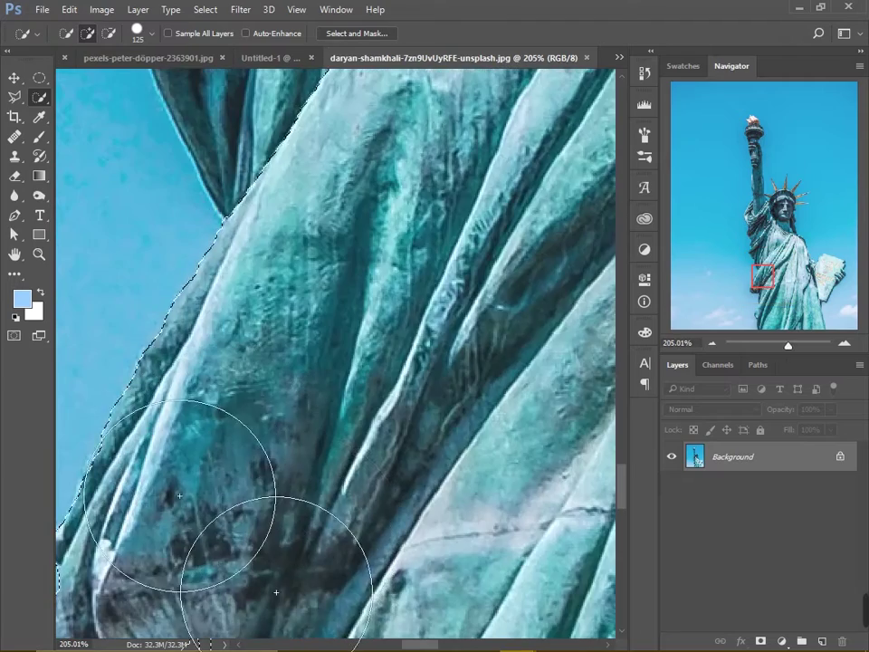
scroll(307, 398, down, 4)
scroll(601, 466, up, 5)
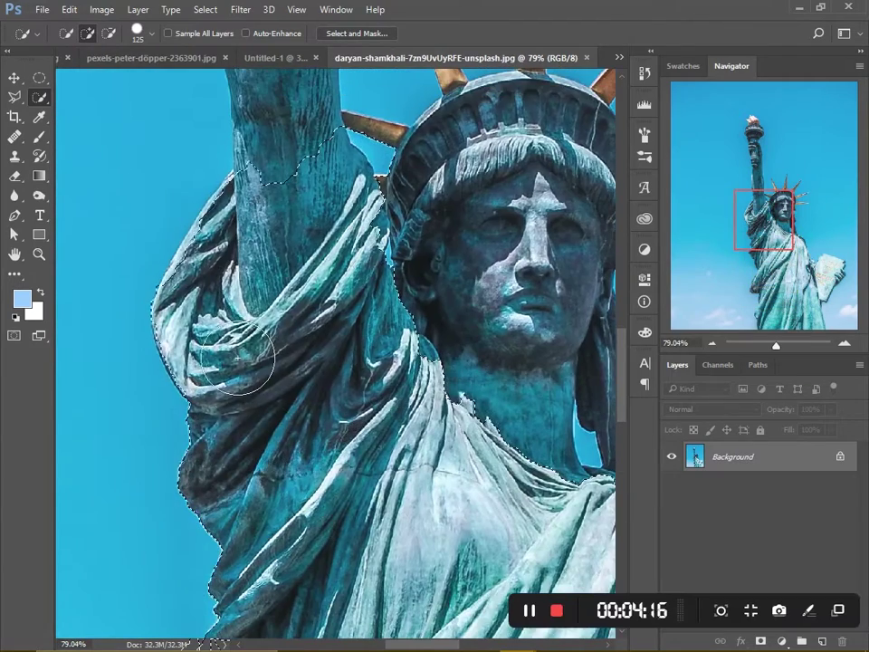
scroll(292, 238, up, 5)
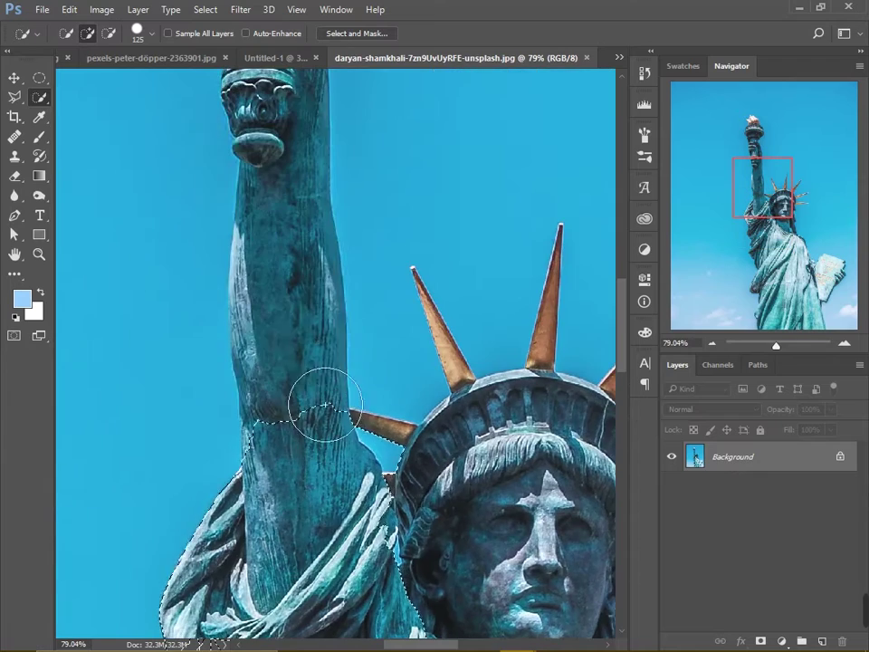
scroll(283, 461, up, 4)
scroll(281, 494, up, 1)
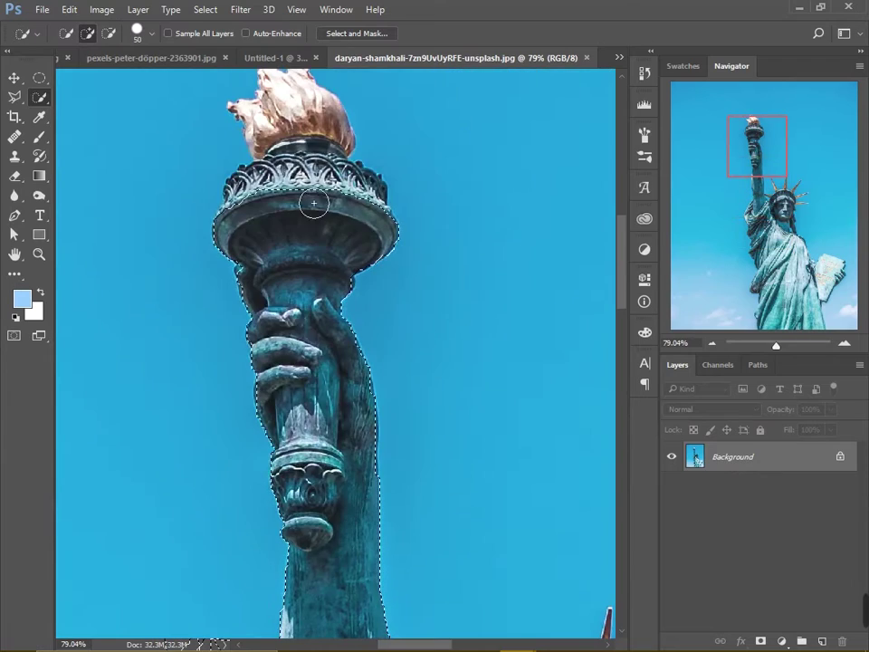
scroll(299, 121, down, 2)
scroll(271, 181, down, 2)
scroll(181, 271, up, 6)
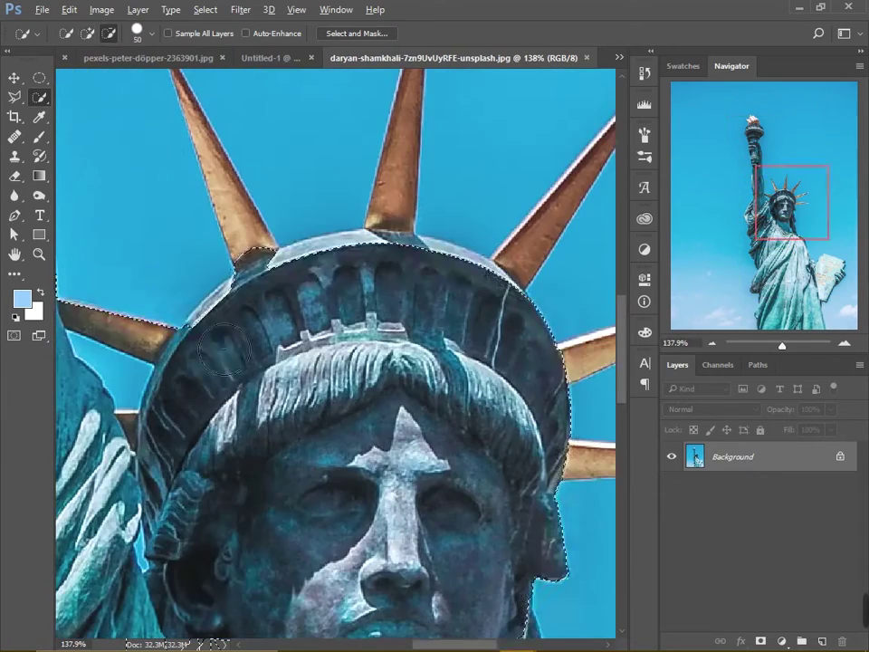
drag(411, 134, 359, 293)
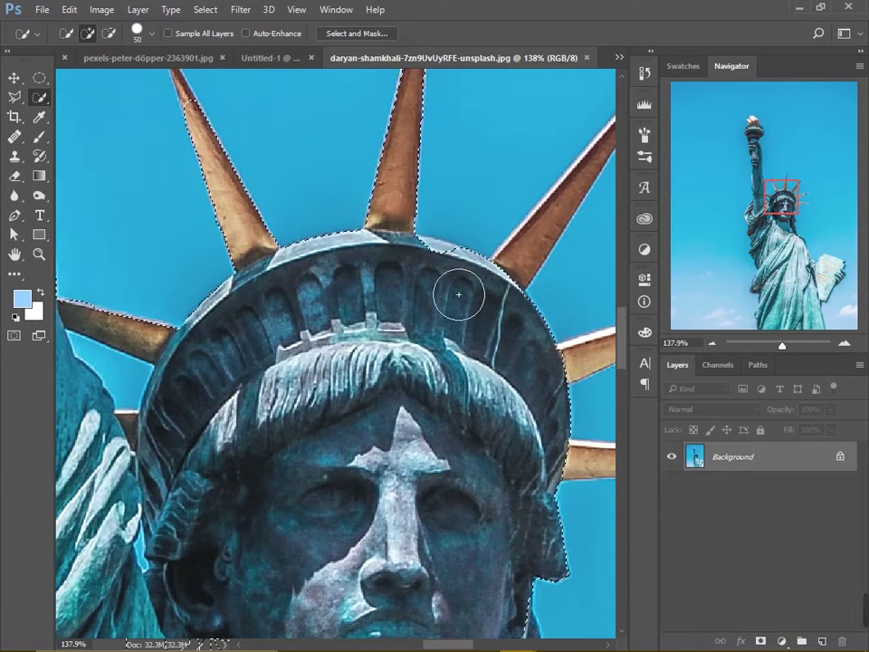
Extend the selection over the tablet and lower robe, then copy the statue to a new layer
scroll(338, 324, down, 2)
scroll(338, 324, right, 3)
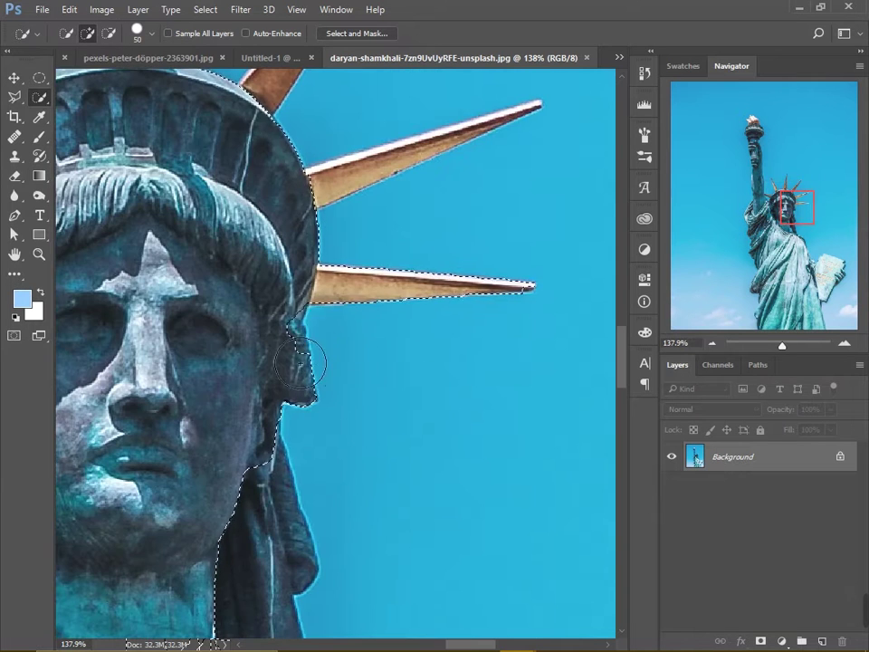
scroll(305, 342, down, 2)
scroll(227, 330, down, 2)
scroll(244, 328, down, 2)
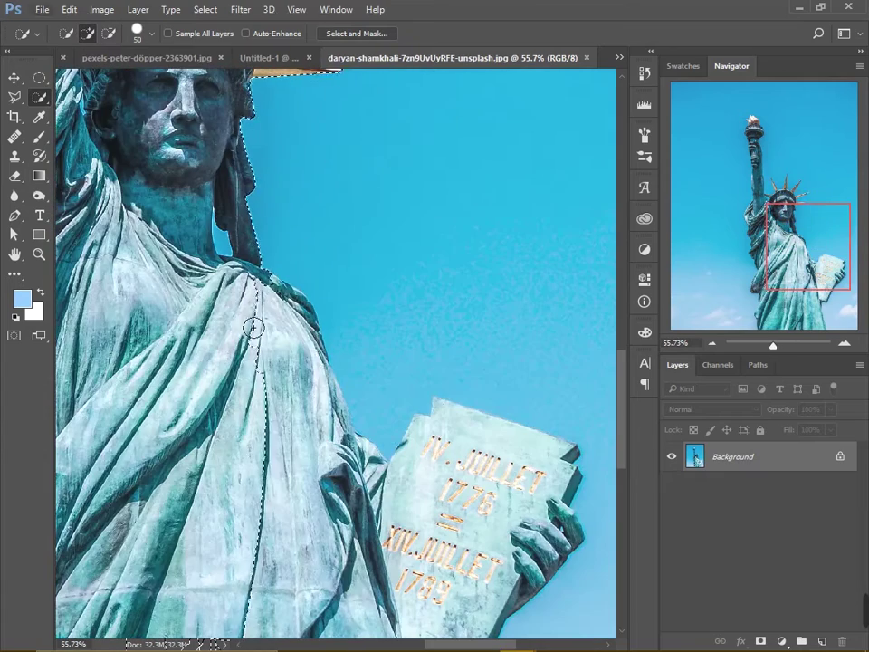
scroll(276, 321, up, 3)
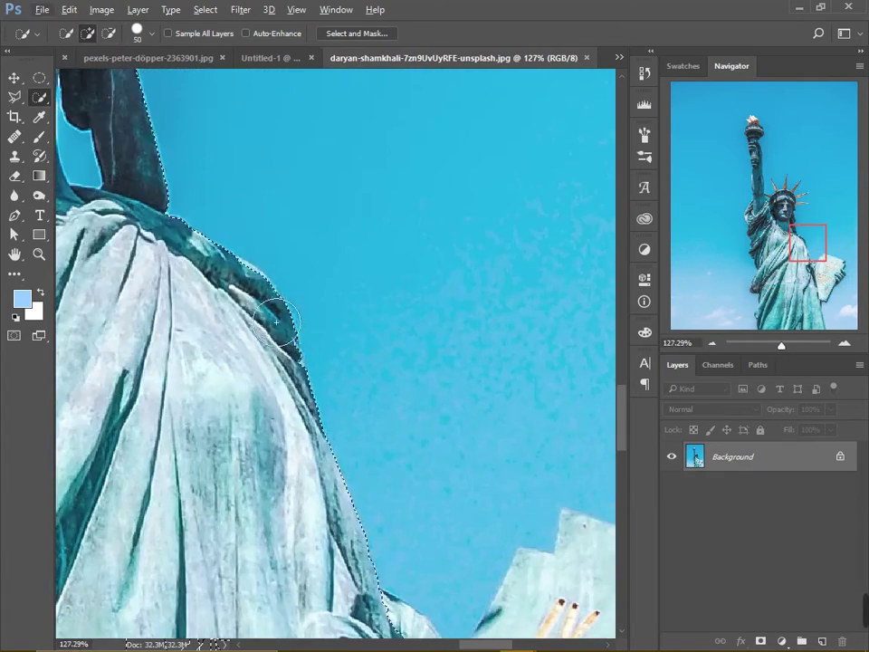
scroll(268, 313, down, 4)
scroll(282, 414, up, 3)
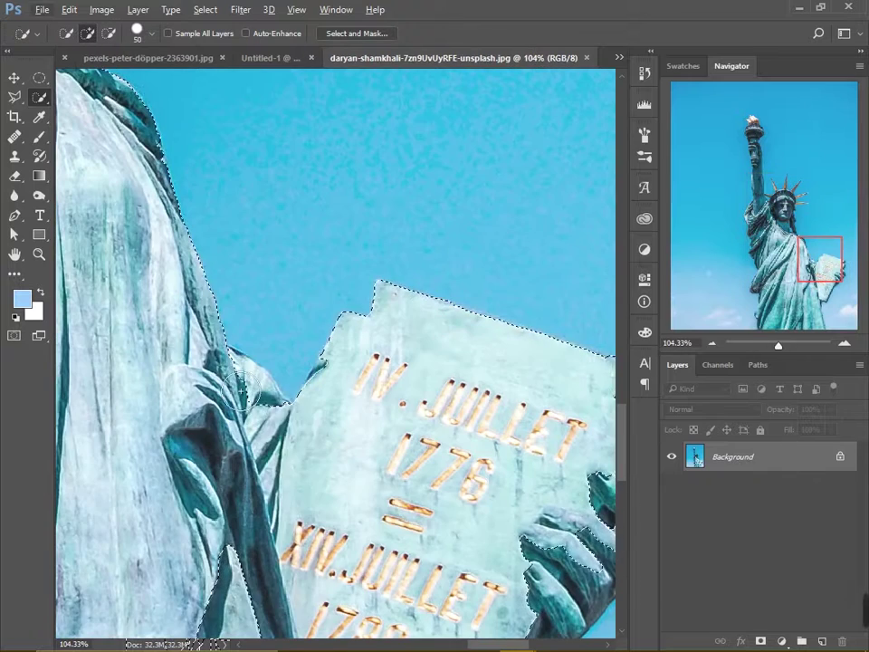
drag(443, 499, 383, 299)
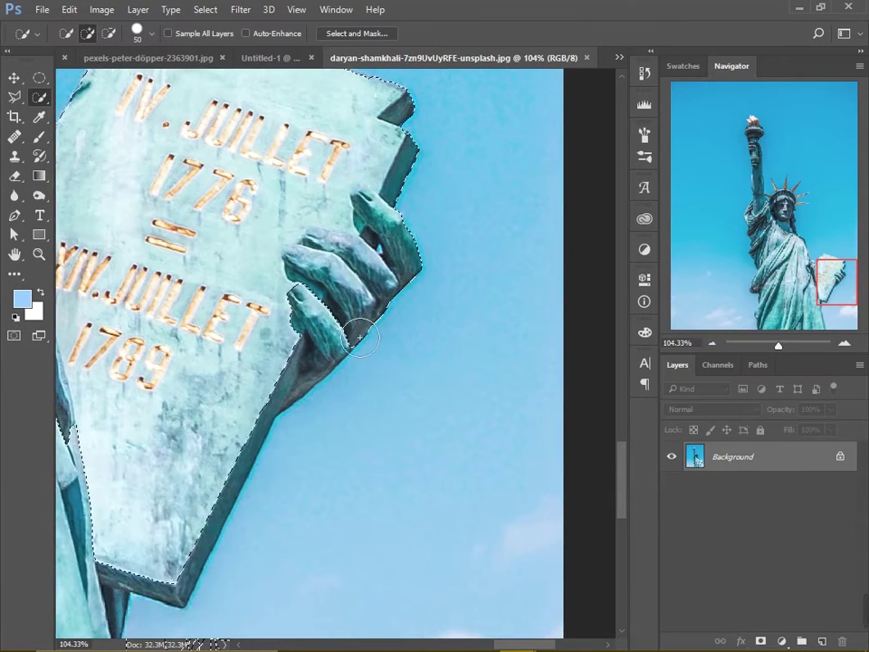
drag(183, 543, 339, 348)
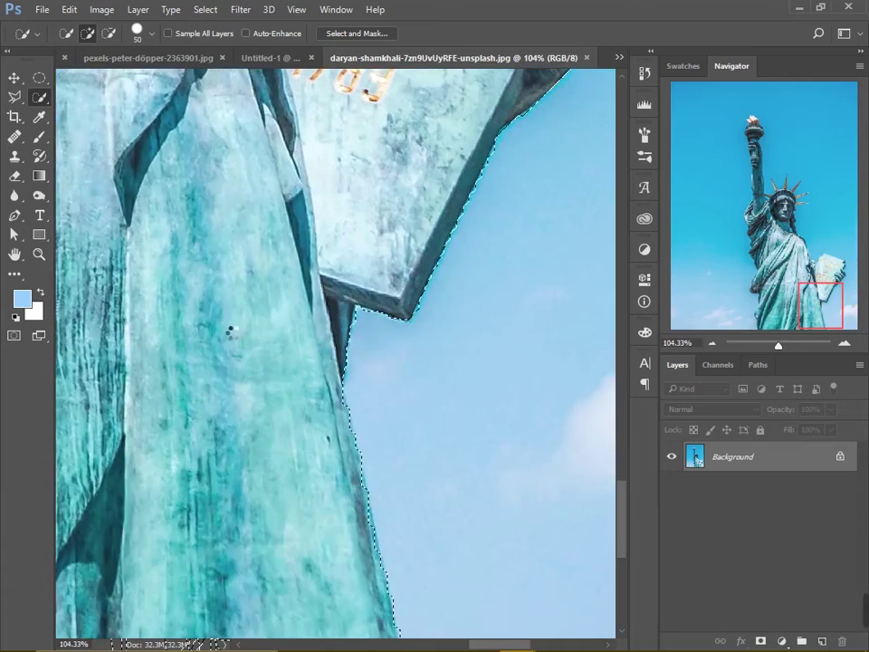
scroll(230, 332, down, 5)
key(ctrl+j)
Show the original photo again and undo the layer copy to restore the statue selection
scroll(411, 316, up, 2)
click(671, 486)
key(ctrl+z)
scroll(217, 222, up, 5)
key(l)
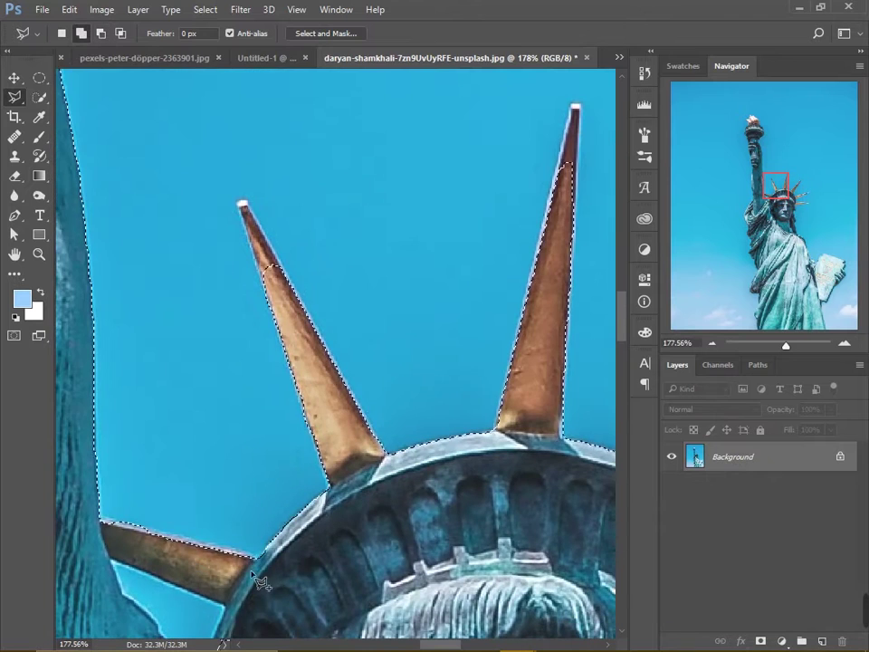
Add the crown spikes to the selection with the Polygonal Lasso
click(256, 554)
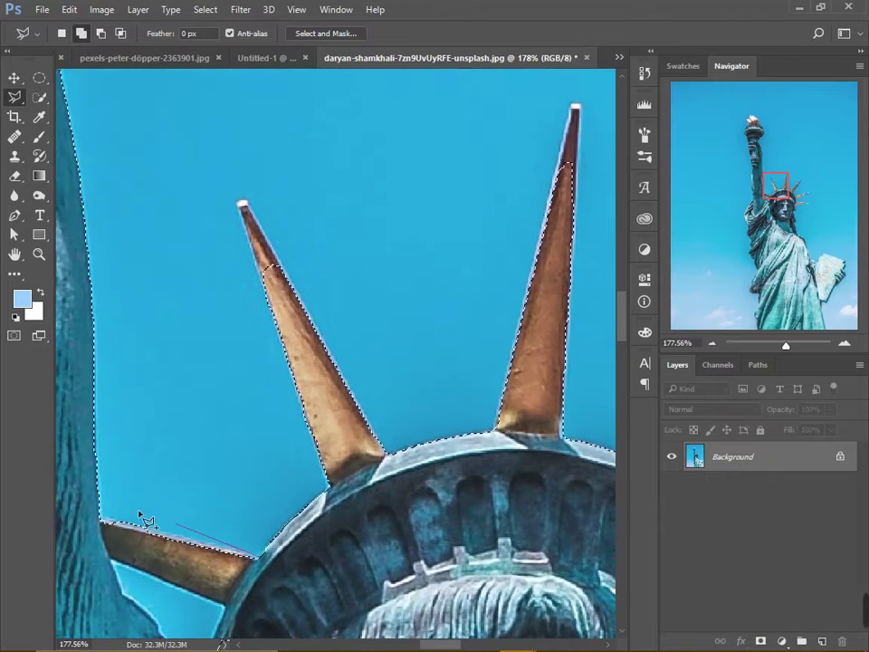
scroll(281, 489, up, 2)
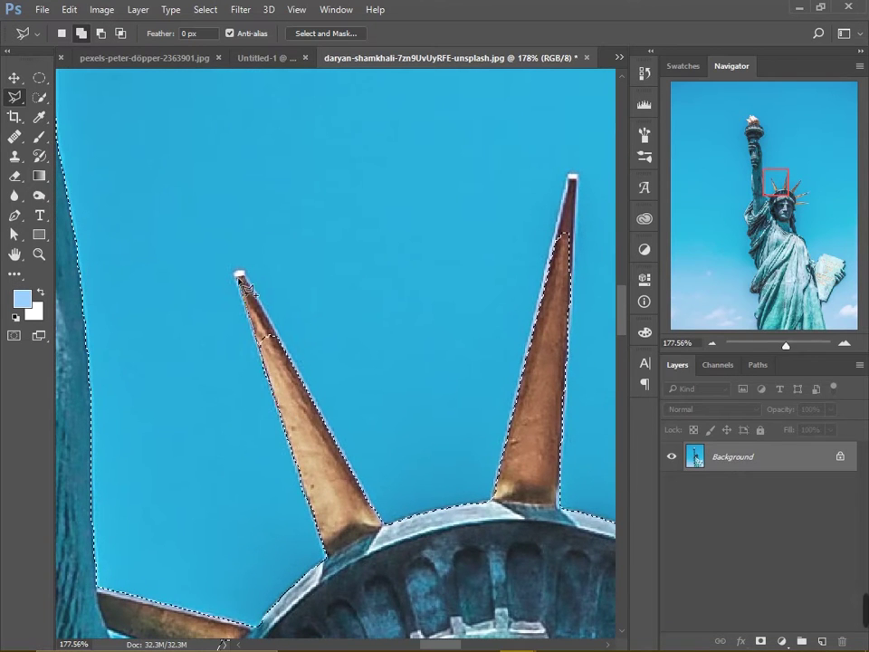
click(239, 275)
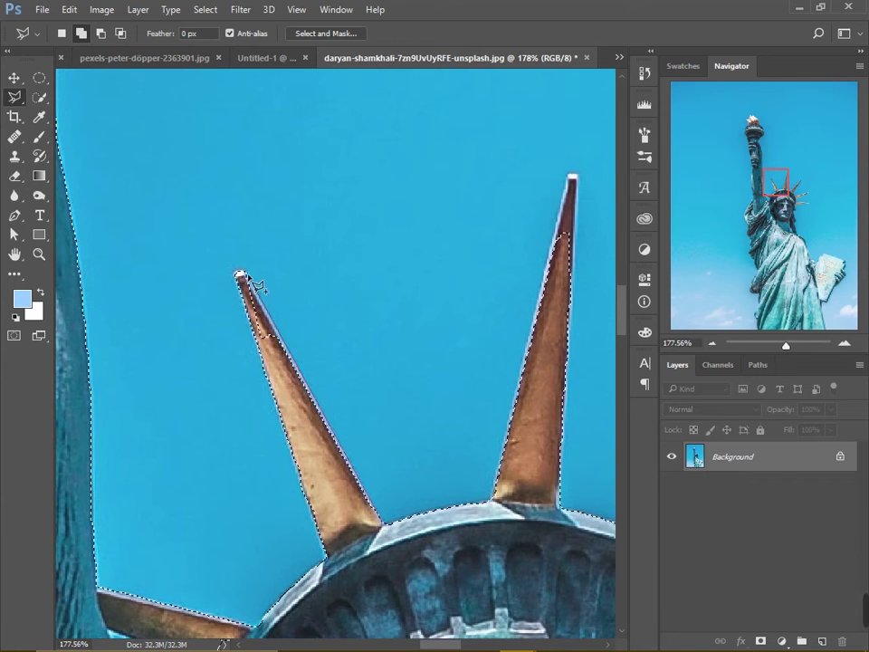
drag(395, 534, 232, 564)
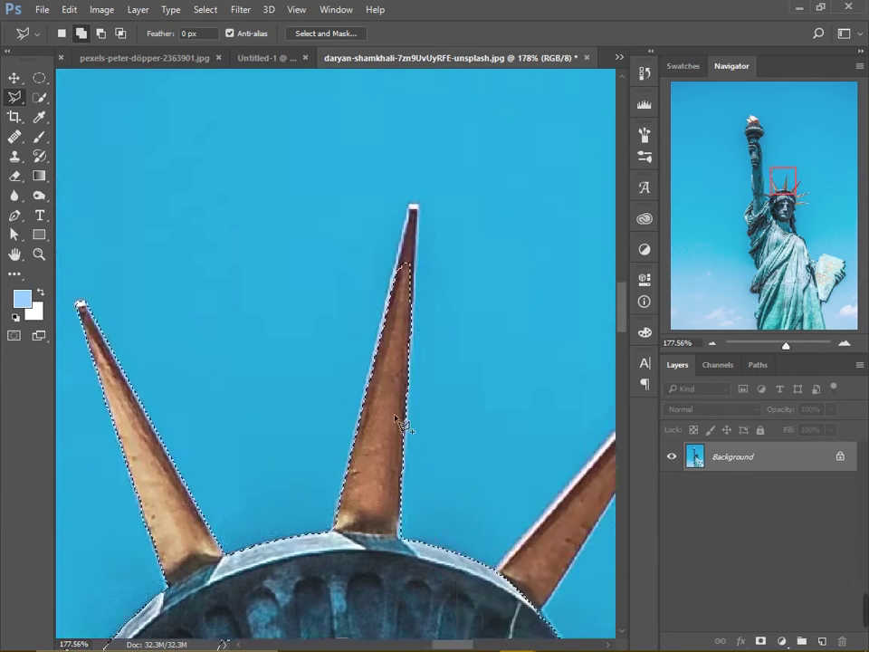
scroll(425, 345, up, 3)
drag(349, 444, 364, 531)
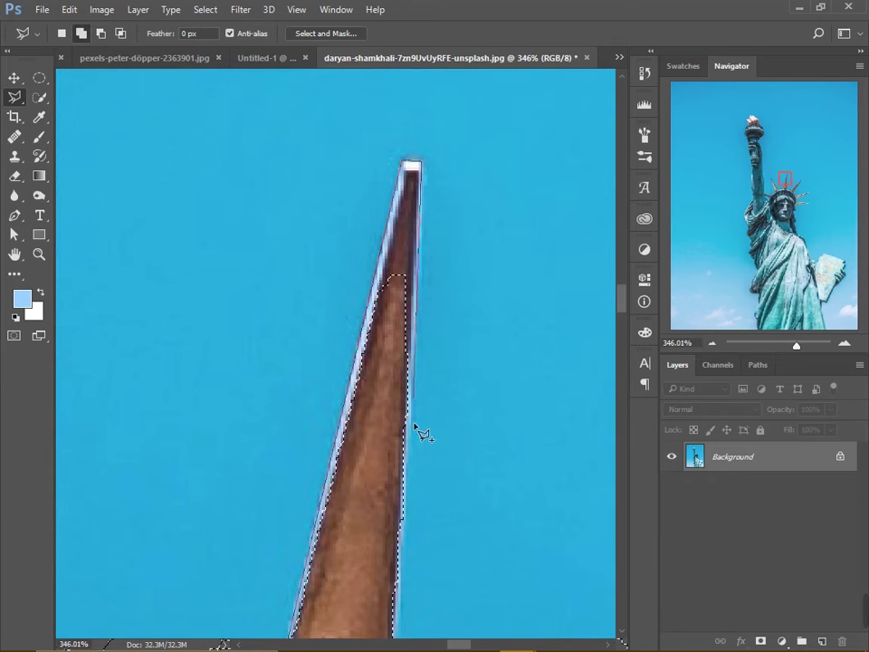
drag(413, 423, 483, 121)
click(464, 457)
drag(333, 444, 587, 61)
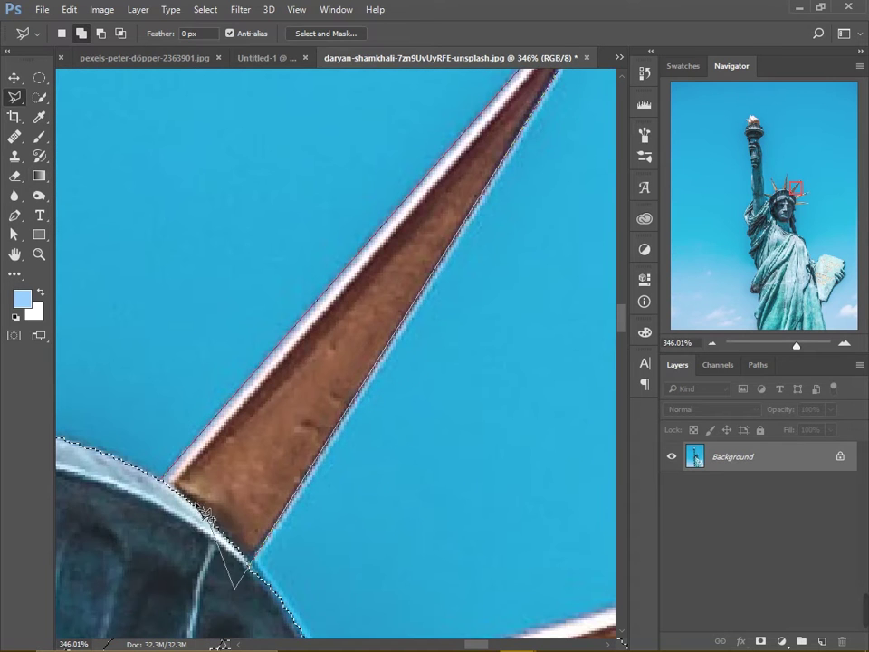
drag(262, 580, 185, 398)
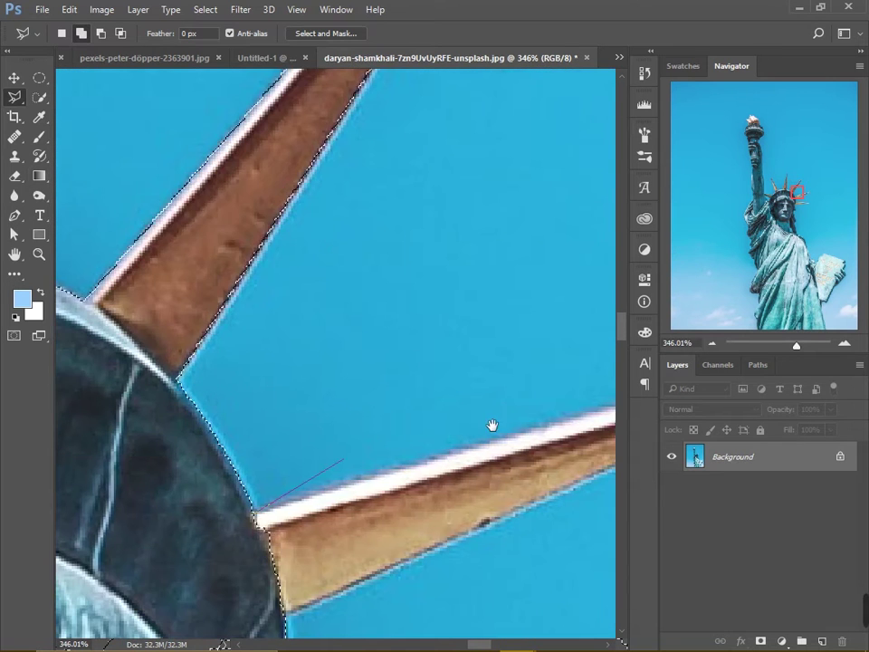
drag(492, 425, 130, 422)
click(512, 359)
drag(181, 453, 543, 310)
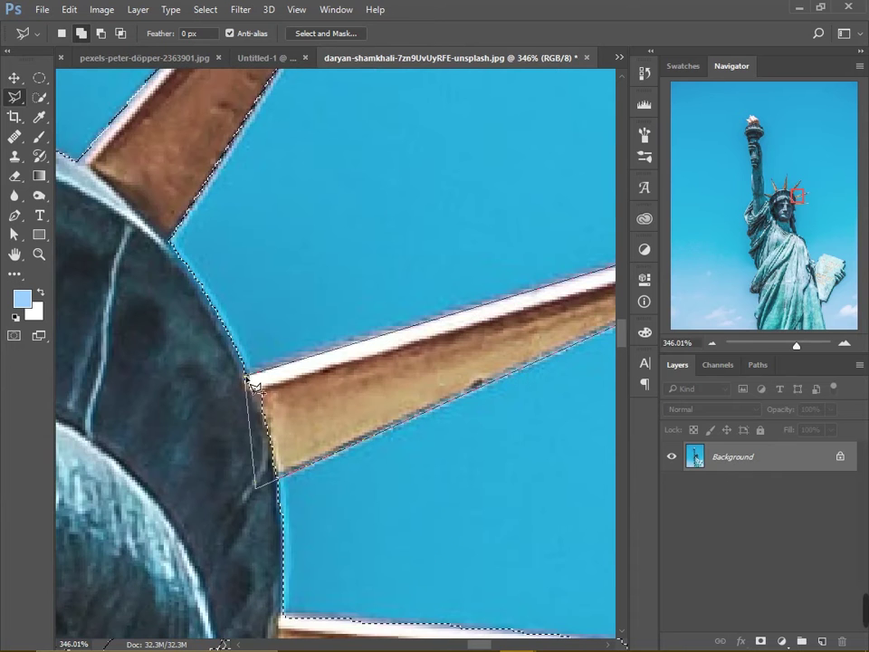
Trace the sky triangle beside the statue's head and jaw to refine the selection
scroll(251, 385, down, 3)
scroll(232, 362, right, 3)
drag(438, 396, 727, 381)
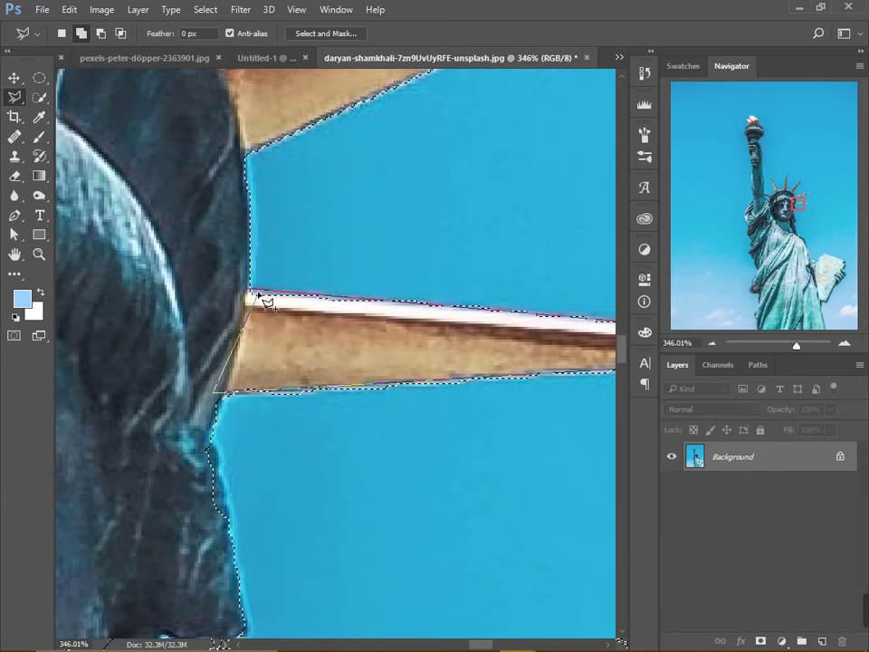
drag(251, 575, 249, 294)
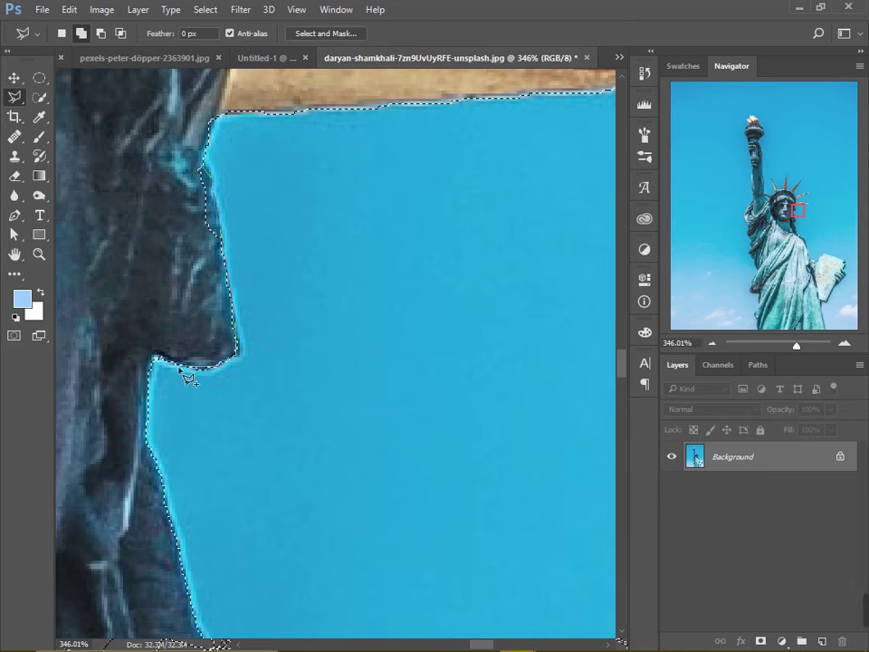
scroll(205, 164, down, 5)
scroll(248, 243, up, 5)
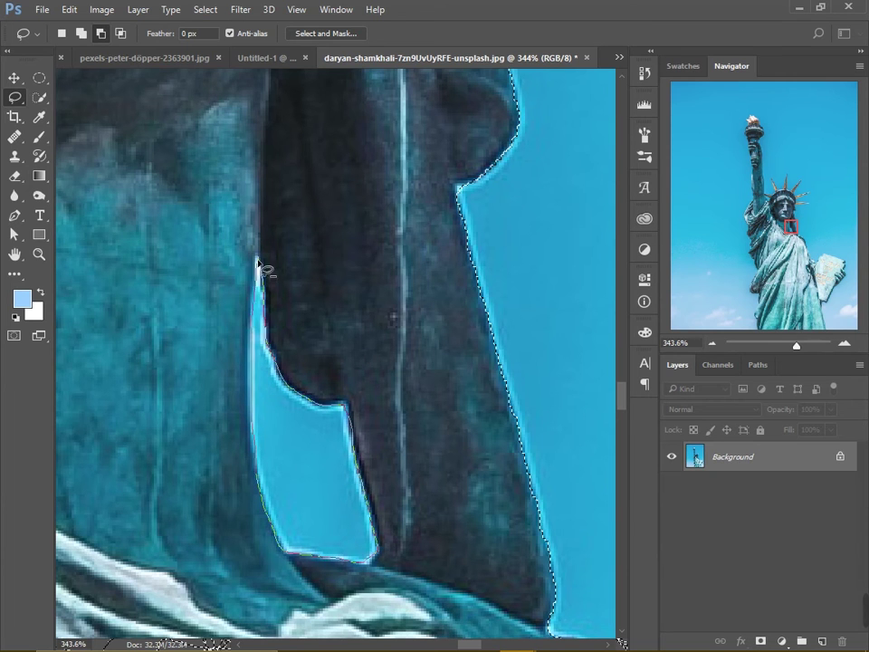
scroll(326, 330, down, 5)
scroll(317, 516, up, 5)
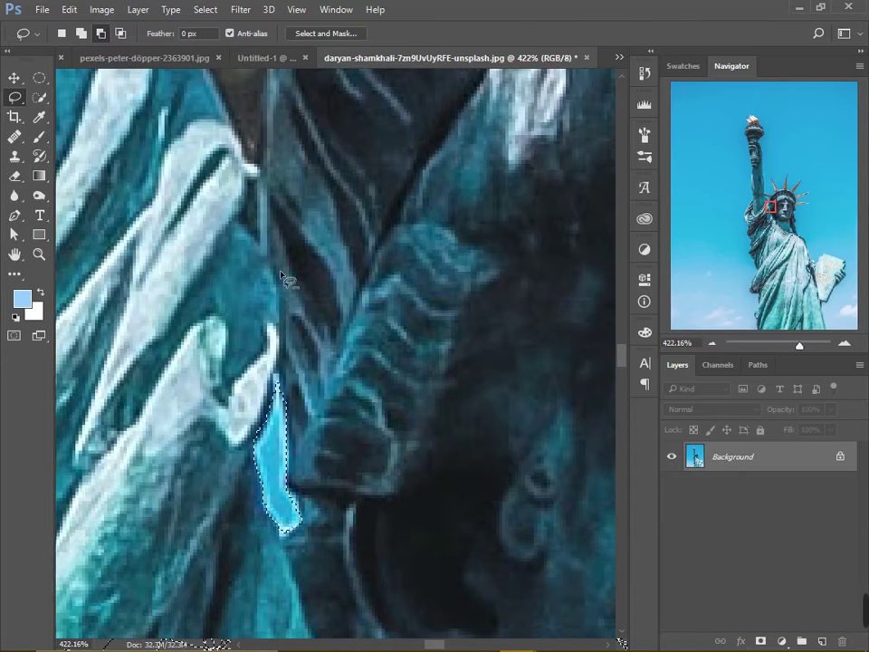
scroll(299, 451, up, 5)
key(shift+l)
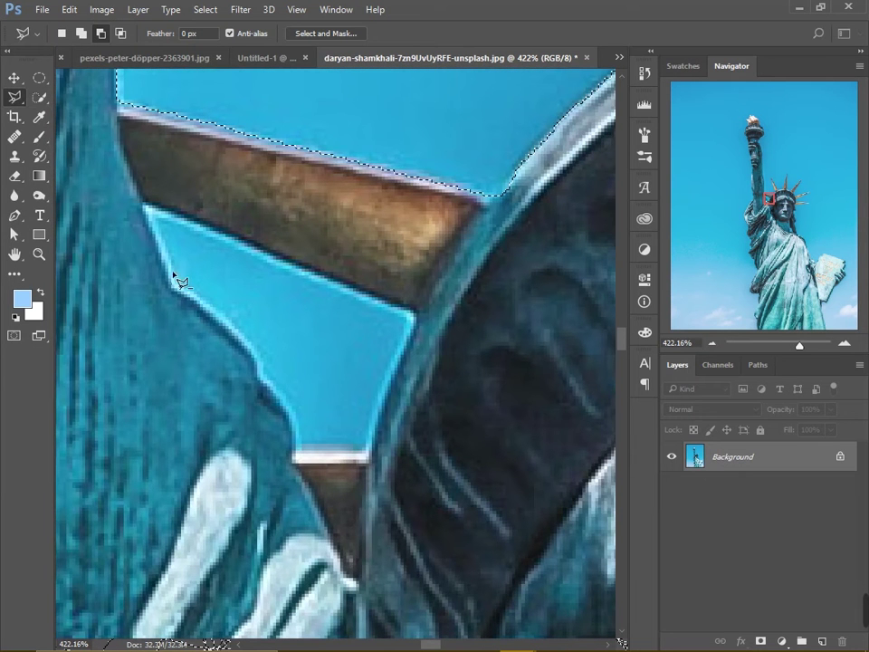
double_click(371, 452)
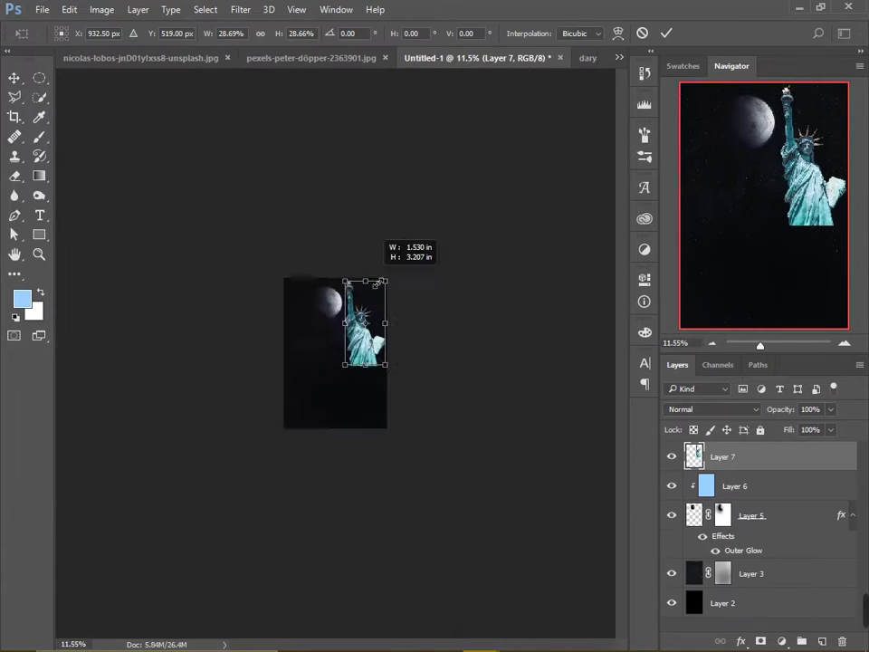
Scale the statue lower in the poster and reduce its saturation and hue with Hue/Saturation
drag(382, 281, 378, 433)
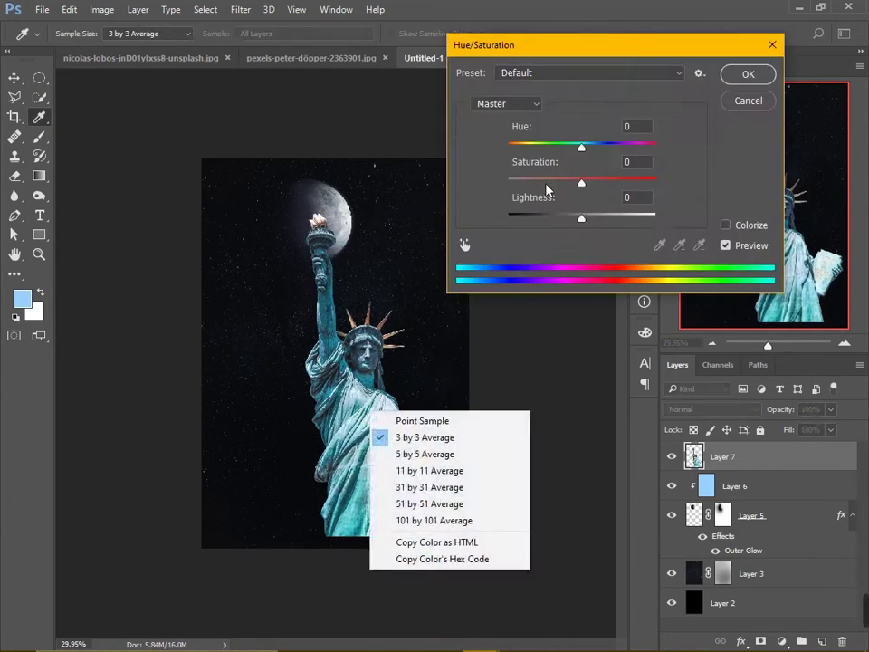
click(549, 182)
drag(582, 145, 590, 145)
drag(578, 219, 570, 218)
click(745, 73)
key(v)
key(ctrl+0)
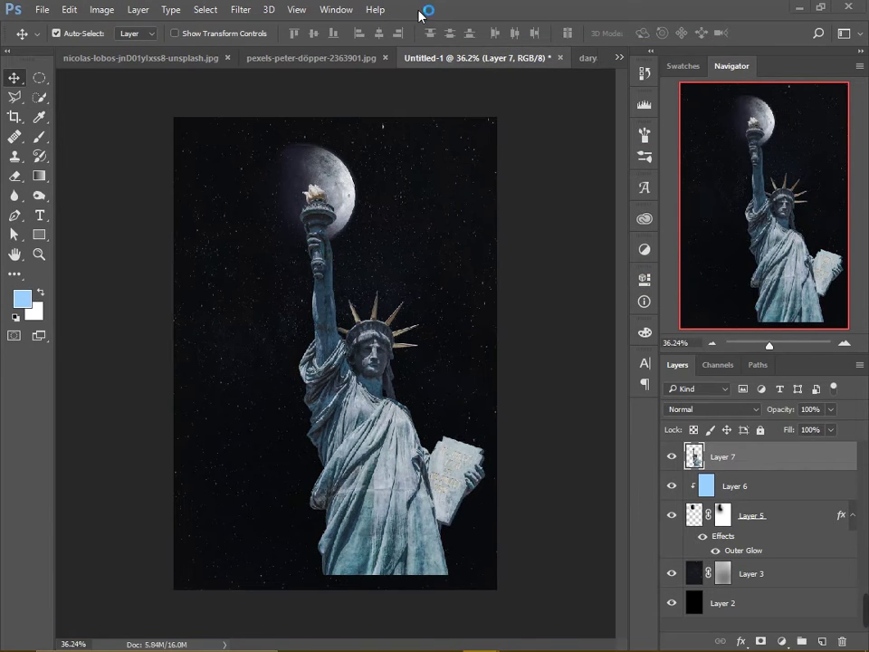
Search Google Images in the browser for 'fire'
click(203, 12)
click(345, 316)
text(fire)
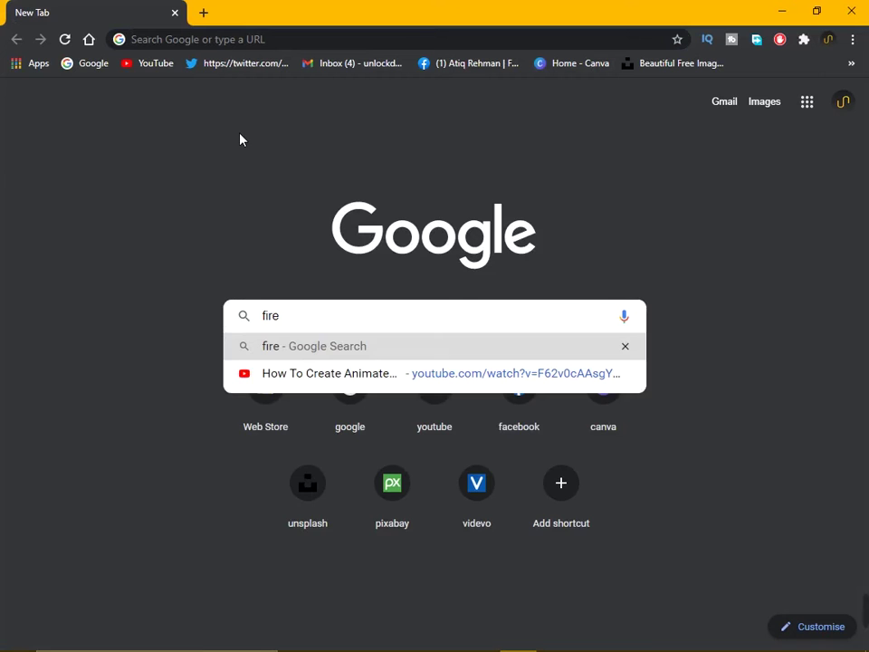
key(Return)
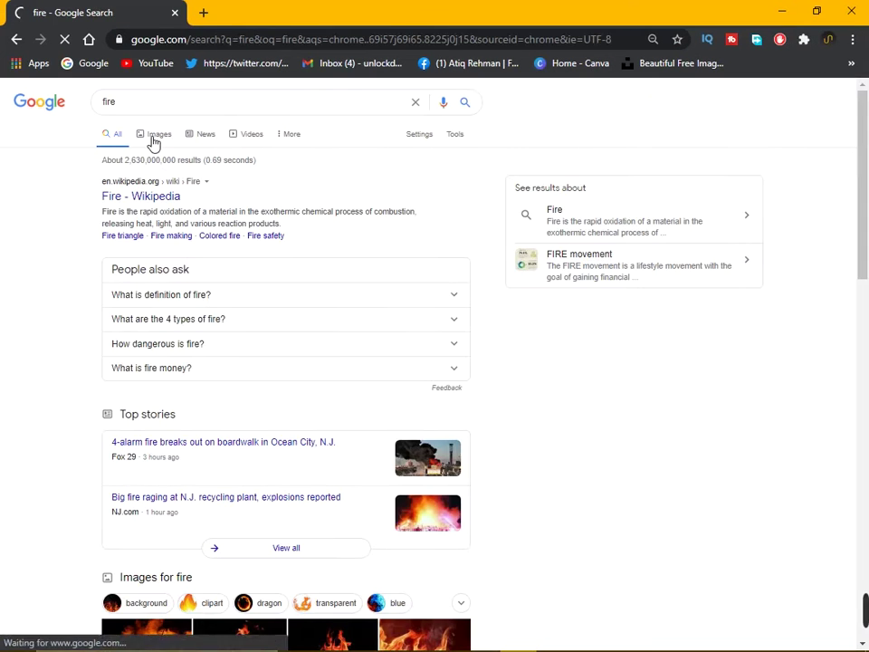
click(153, 138)
Copy a fire photo and paste it into the poster as a new layer
right_click(470, 421)
click(507, 289)
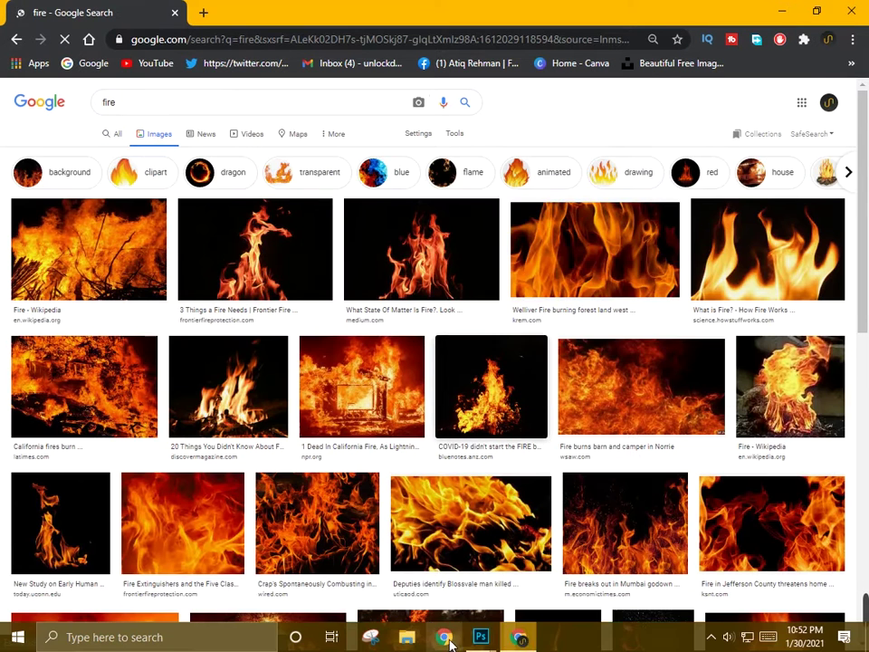
click(481, 634)
scroll(317, 274, up, 5)
key(ctrl+v)
Set the fire layer to Screen to drop its black background, nudging it onto the torch
click(710, 409)
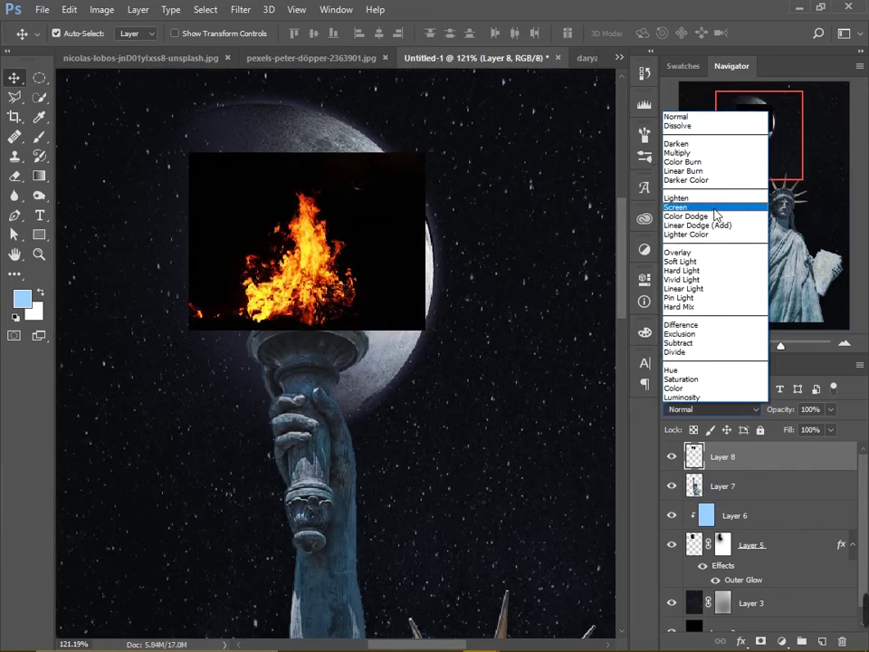
click(688, 197)
scroll(436, 310, up, 4)
click(711, 409)
click(678, 206)
drag(416, 272, 430, 267)
Warp the flames so they bend to fit around the torch
key(ctrl+t)
right_click(388, 234)
click(408, 348)
mouse_move(358, 310)
mouse_down()
mouse_move(317, 362)
mouse_move(535, 361)
mouse_up()
drag(193, 380, 359, 161)
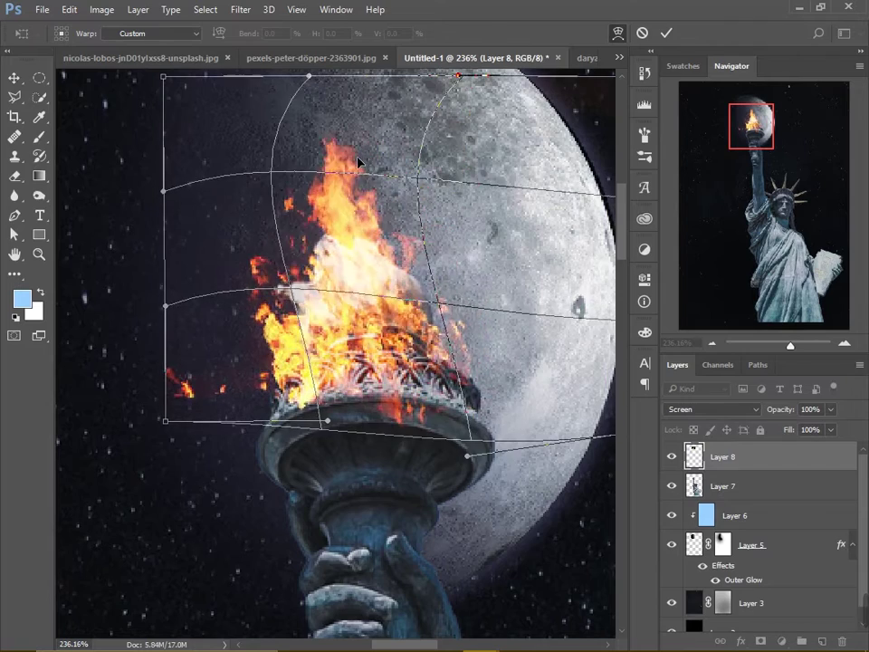
key(Return)
Mask the fire, hiding flames over the torch rim and restoring detail above the bowl
scroll(408, 249, down, 3)
scroll(407, 249, up, 1)
scroll(407, 249, up, 3)
click(760, 640)
key(b)
key(d)
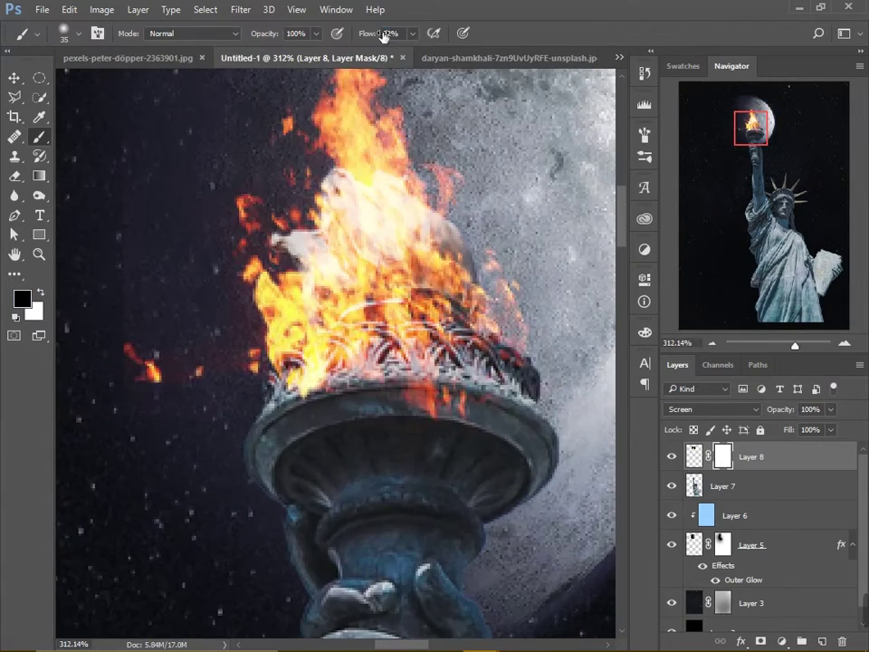
drag(262, 330, 267, 367)
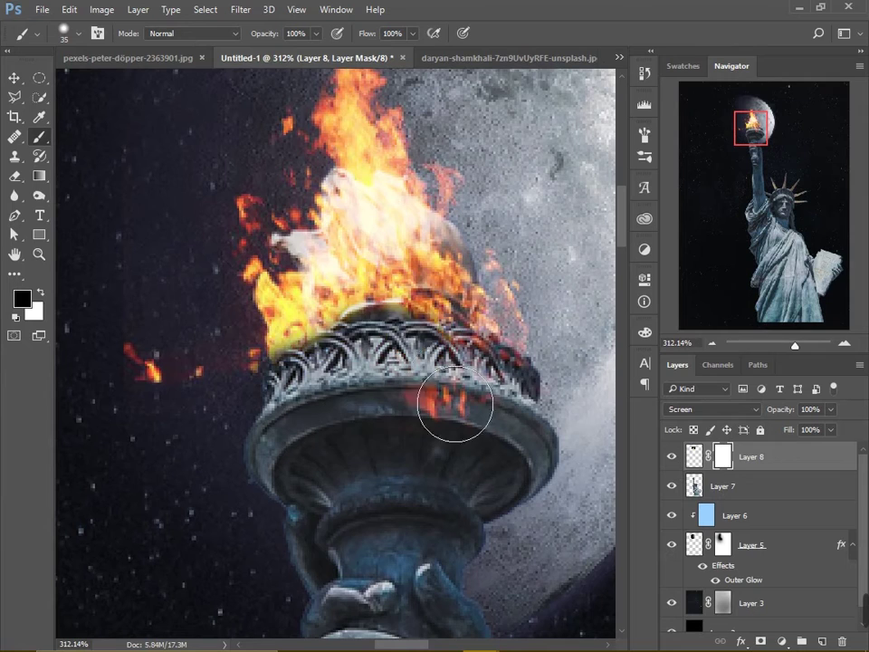
key(x)
drag(233, 359, 387, 290)
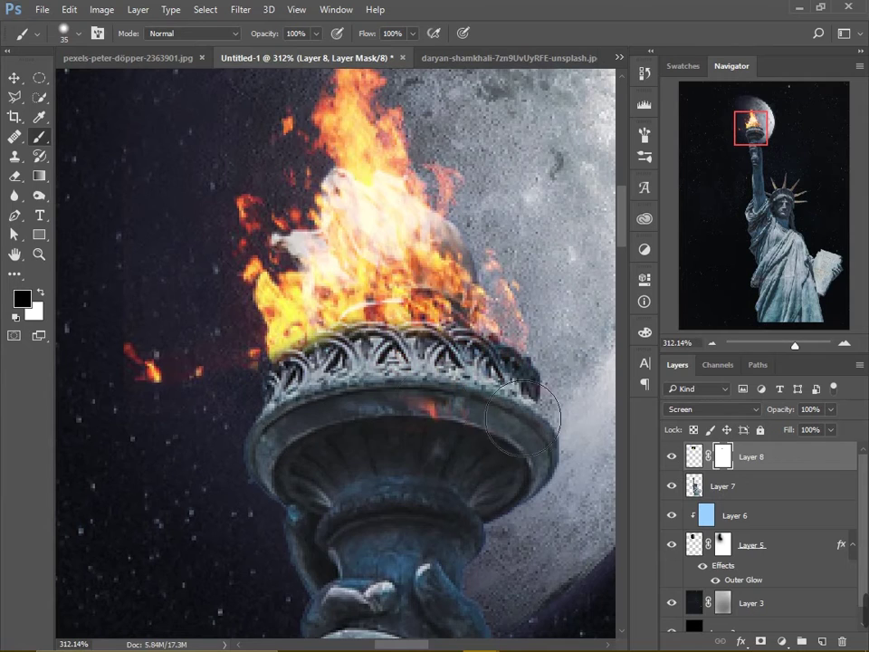
Fit the poster in view, close the daryan photo and float the rock photo alongside
key(ctrl+0)
scroll(261, 459, up, 2)
scroll(133, 177, down, 3)
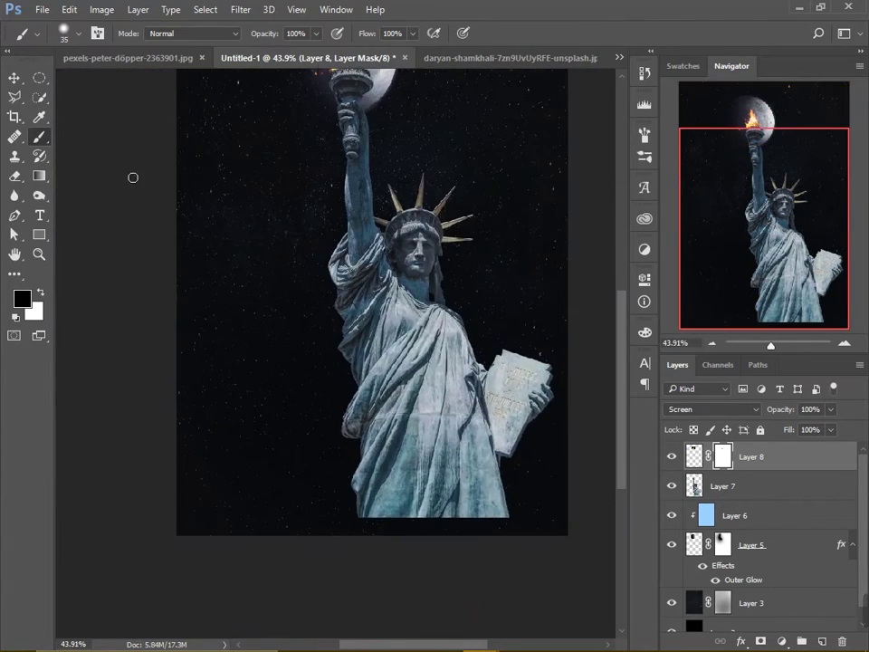
drag(507, 57, 717, 95)
click(735, 82)
drag(272, 57, 289, 103)
Quick-select the rock, copy it to its own layer and drag it into the poster
key(w)
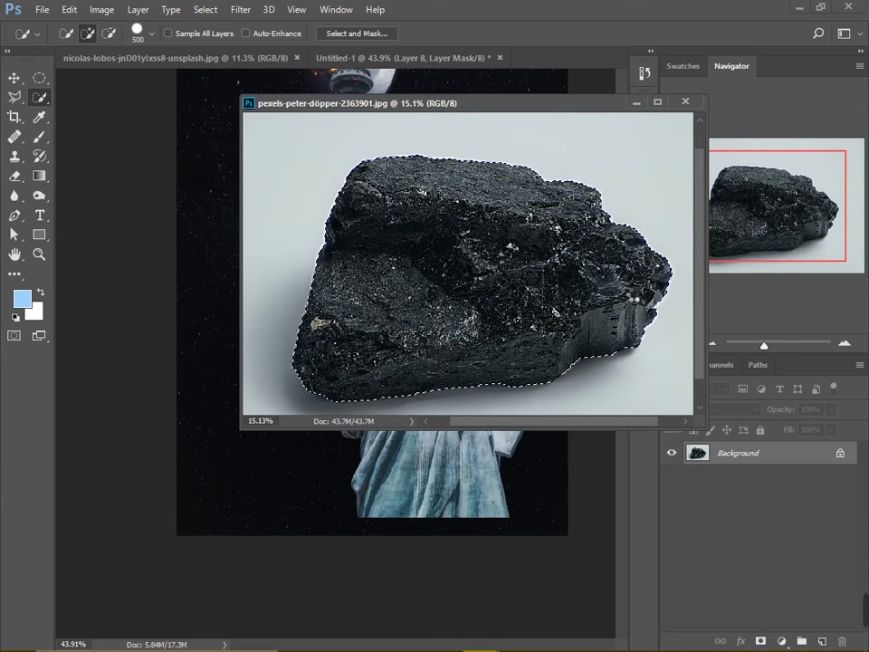
key(ctrl+j)
key(v)
drag(653, 306, 209, 317)
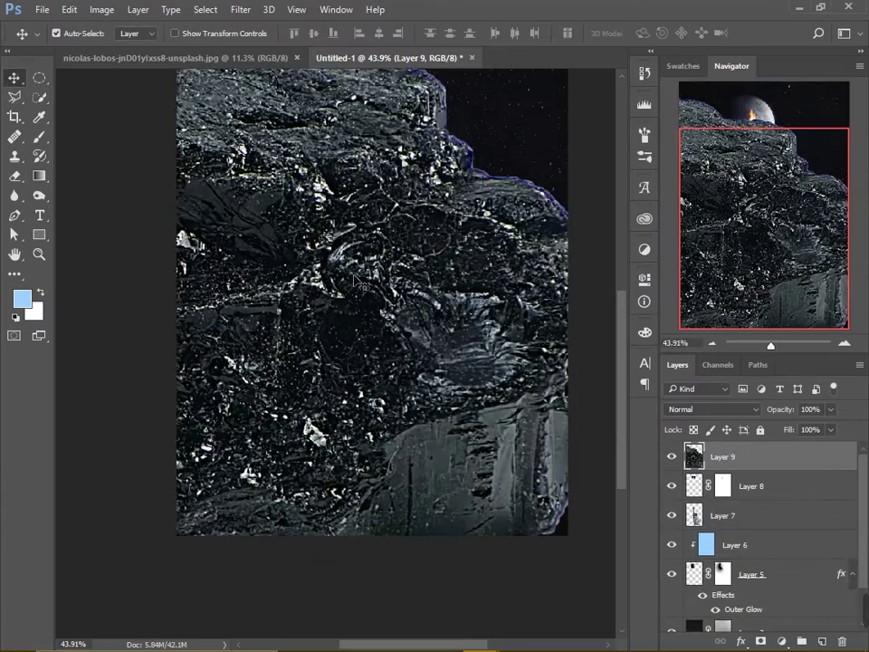
Scale the rock down, tilt it about 13 degrees and place it at the bottom left
key(ctrl+t)
key(ctrl+minus)
drag(482, 208, 248, 358)
drag(194, 398, 289, 443)
drag(357, 418, 426, 380)
drag(326, 457, 347, 473)
drag(398, 453, 365, 448)
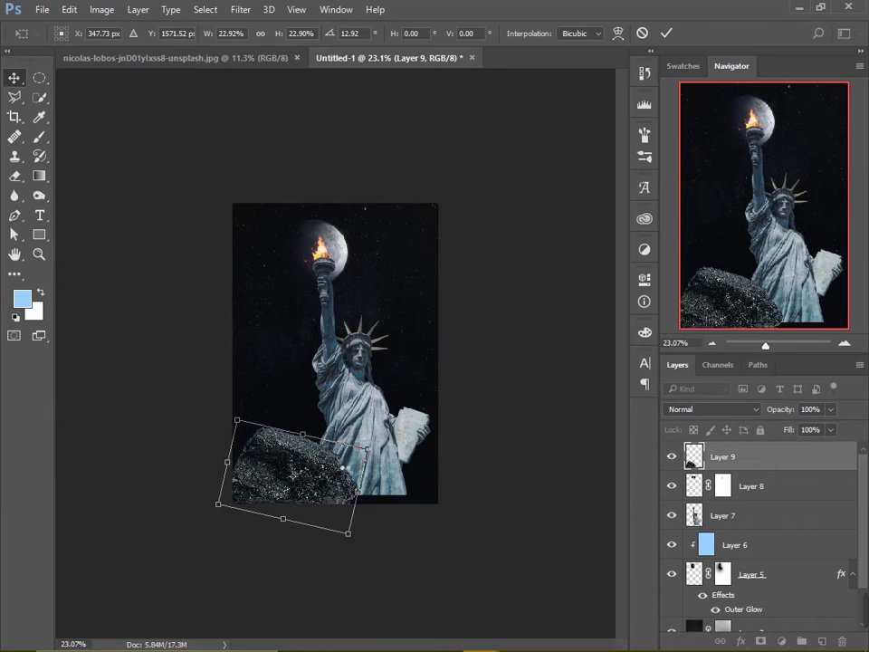
key(Return)
Duplicate the rock, rotate the copy about 90 degrees and move it over the statue's base
key(ctrl+j)
key(ctrl+j)
key(ctrl+t)
drag(452, 425, 435, 561)
mouse_move(380, 506)
mouse_down()
mouse_move(403, 440)
mouse_move(439, 471)
mouse_up()
key(Return)
Rotate the second rock copy upside down
click(342, 507)
key(ctrl+t)
drag(341, 507, 381, 479)
key(Return)
Arrange the rocks along the bottom, sink the statue into them and move the moon behind the torch
key(ctrl+0)
drag(237, 517, 250, 549)
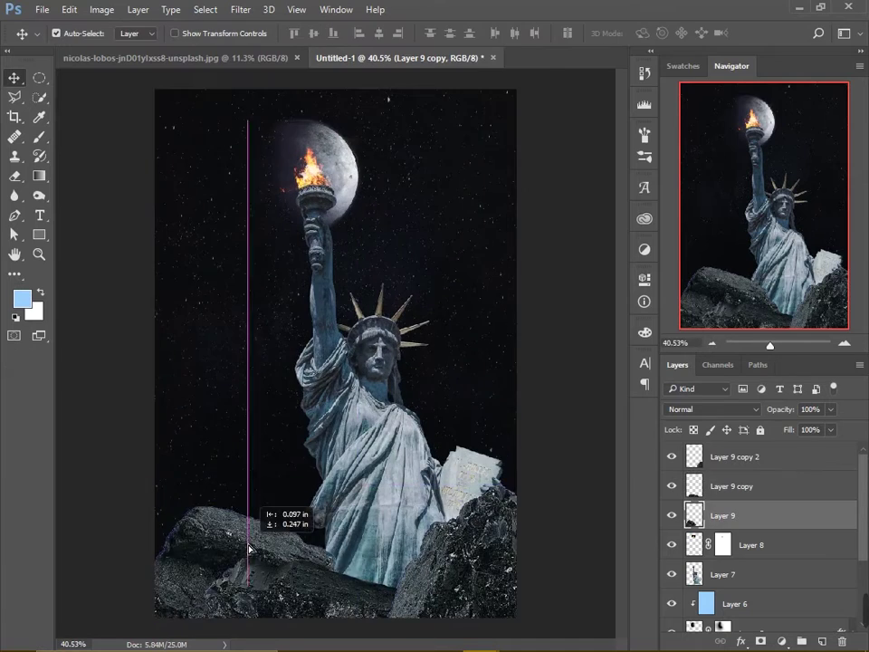
scroll(321, 508, up, 1)
drag(308, 522, 308, 532)
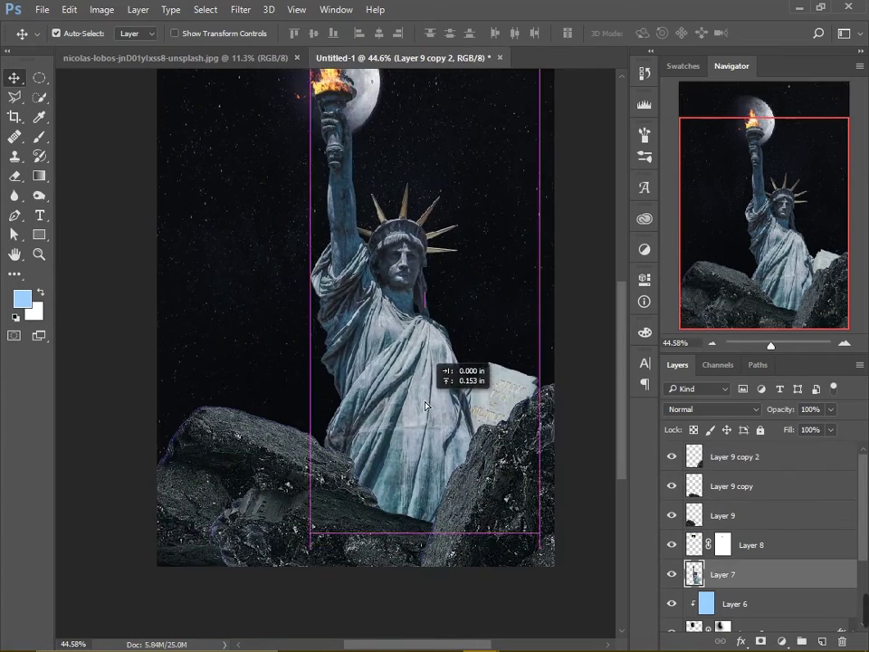
drag(423, 404, 429, 380)
scroll(407, 175, up, 3)
drag(387, 249, 387, 276)
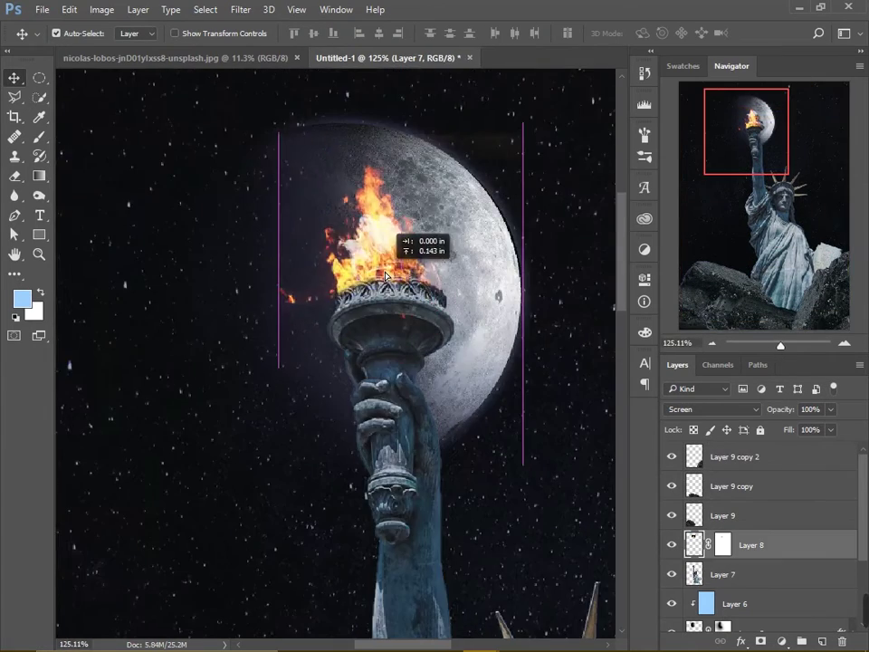
scroll(423, 353, down, 3)
scroll(422, 353, up, 1)
click(722, 515)
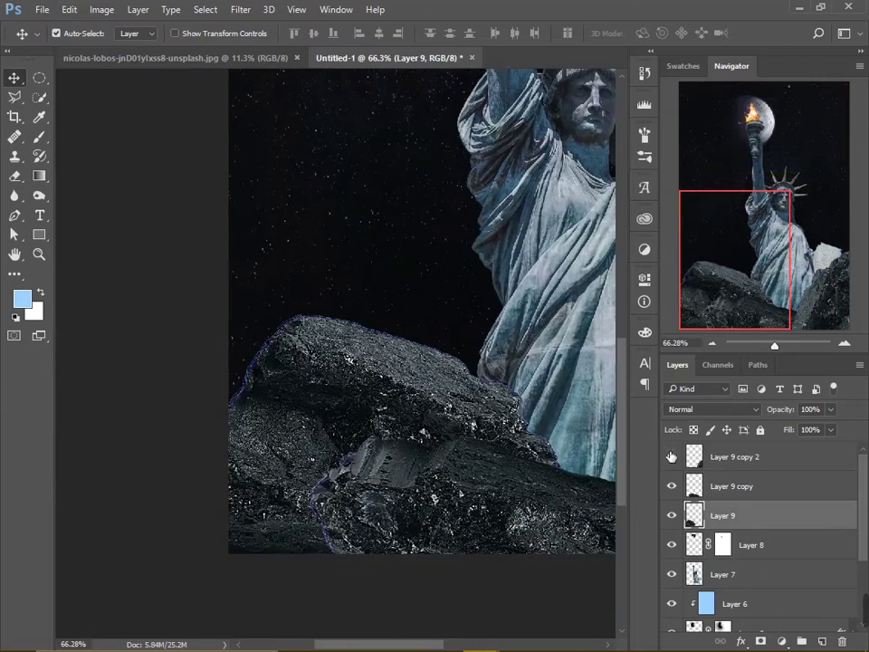
Add a layer mask to the right-hand rock and paint its edges with a black brush
click(740, 458)
scroll(244, 387, up, 3)
click(760, 641)
key(d)
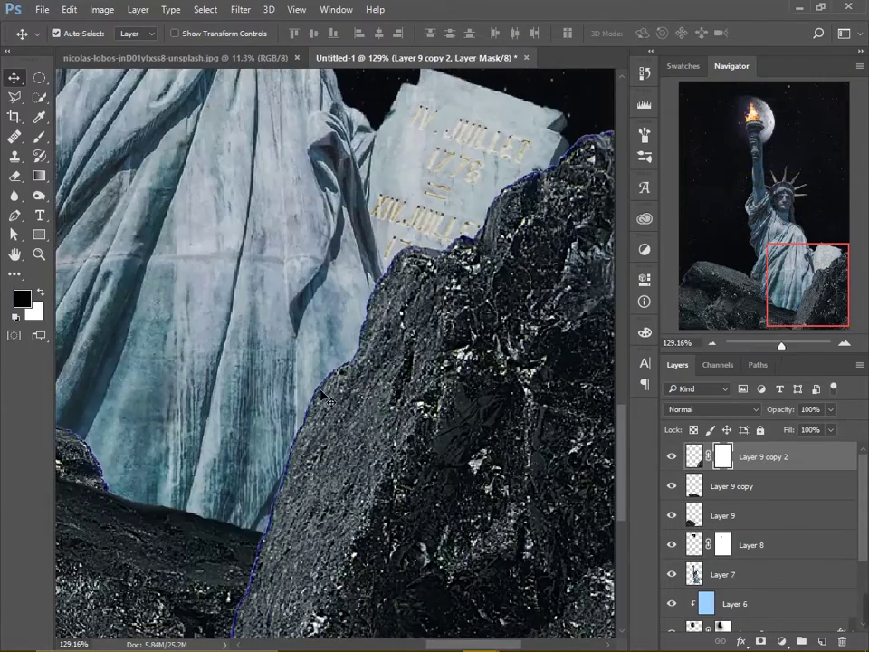
key(b)
scroll(301, 429, up, 3)
alt+right_click(313, 353)
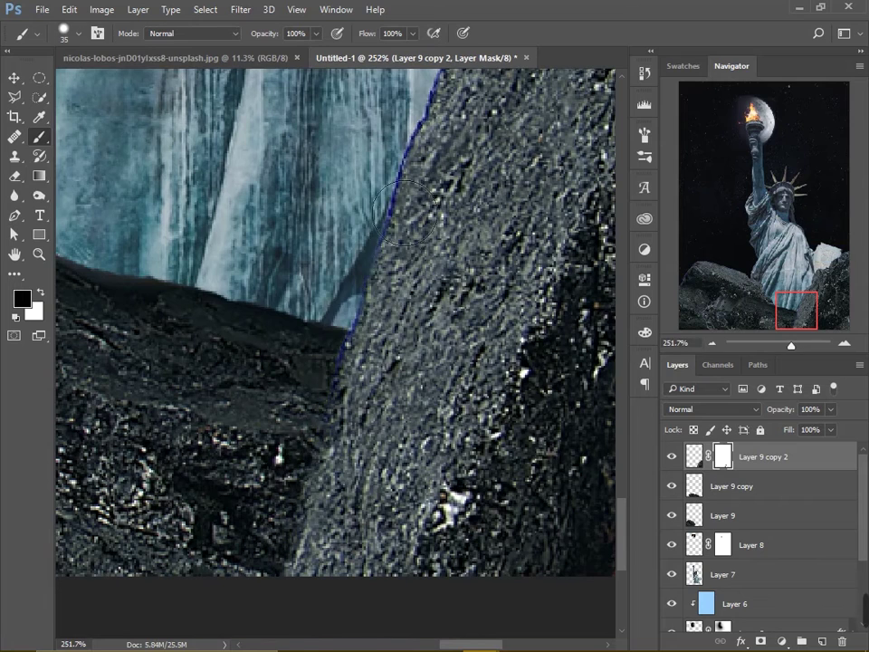
drag(405, 215, 286, 491)
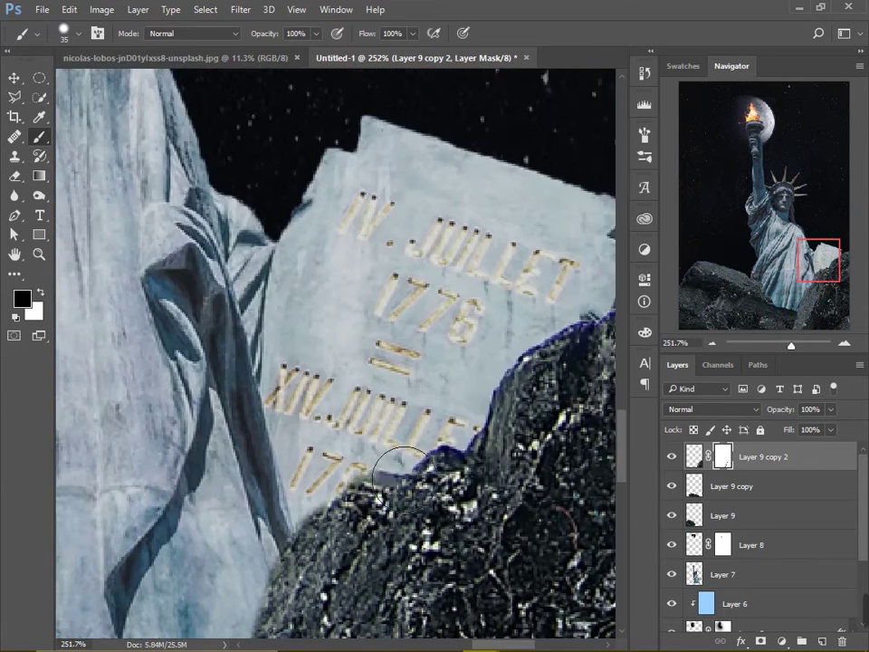
drag(389, 113, 397, 460)
drag(545, 300, 290, 427)
scroll(344, 316, down, 5)
drag(362, 362, 398, 276)
Mask the middle rock and paint out the blue fringe along its edge
click(724, 486)
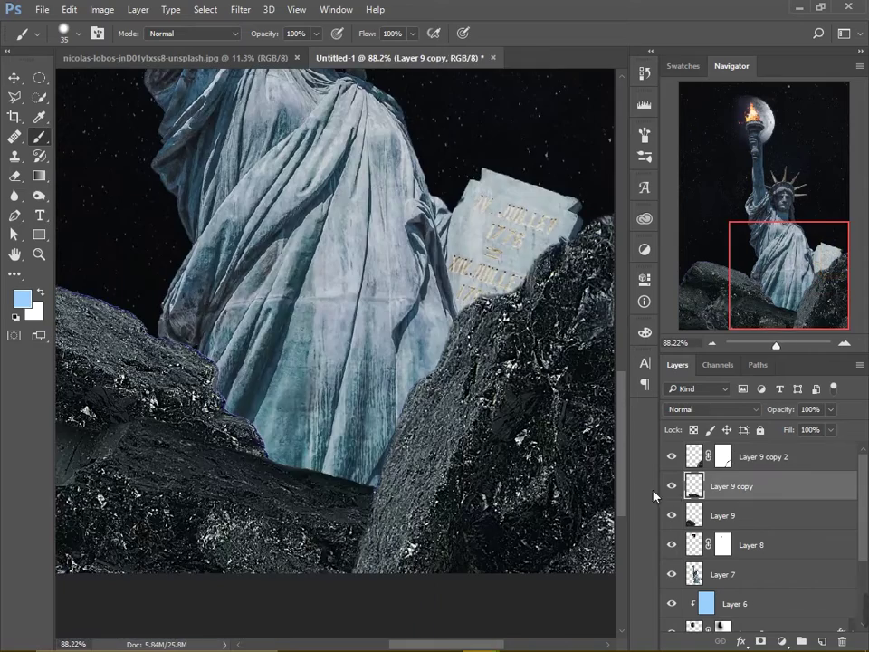
click(760, 640)
scroll(509, 393, up, 5)
drag(231, 417, 159, 277)
scroll(219, 417, up, 3)
drag(219, 417, 380, 181)
scroll(334, 490, down, 1)
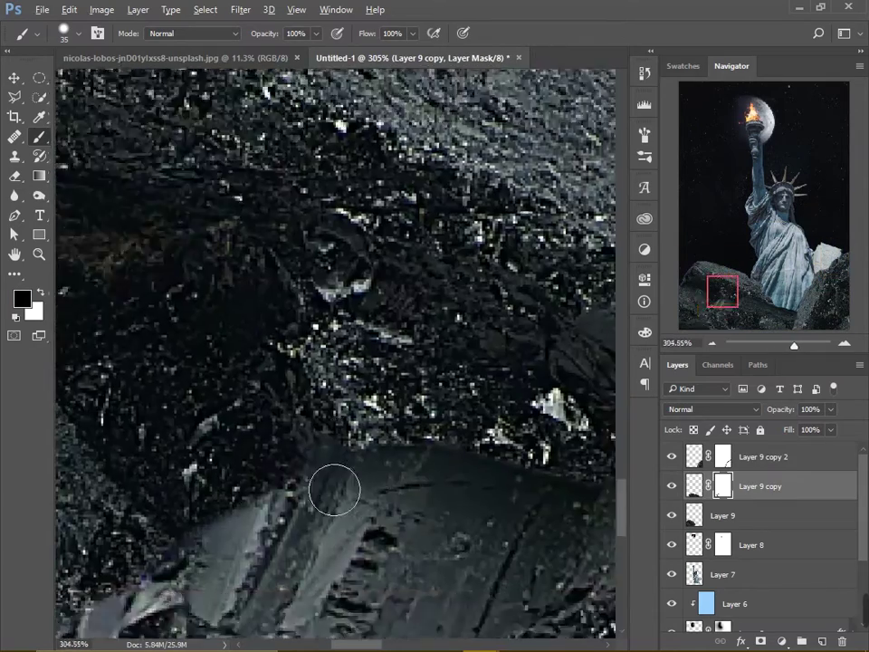
scroll(334, 489, down, 4)
Add a layer mask to the lower-left rock and work along its top edge
click(724, 515)
click(760, 641)
scroll(258, 450, up, 3)
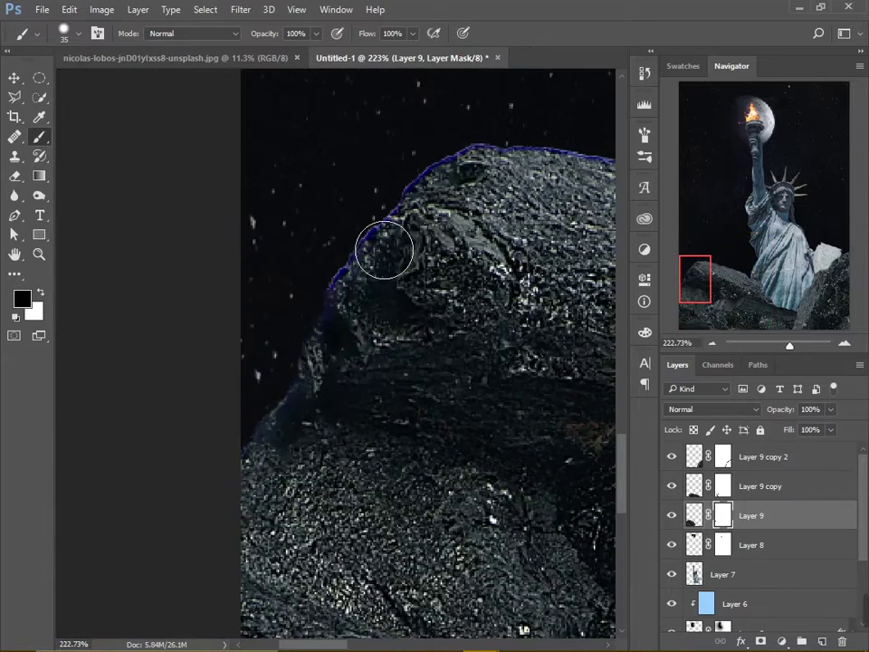
drag(384, 193, 387, 299)
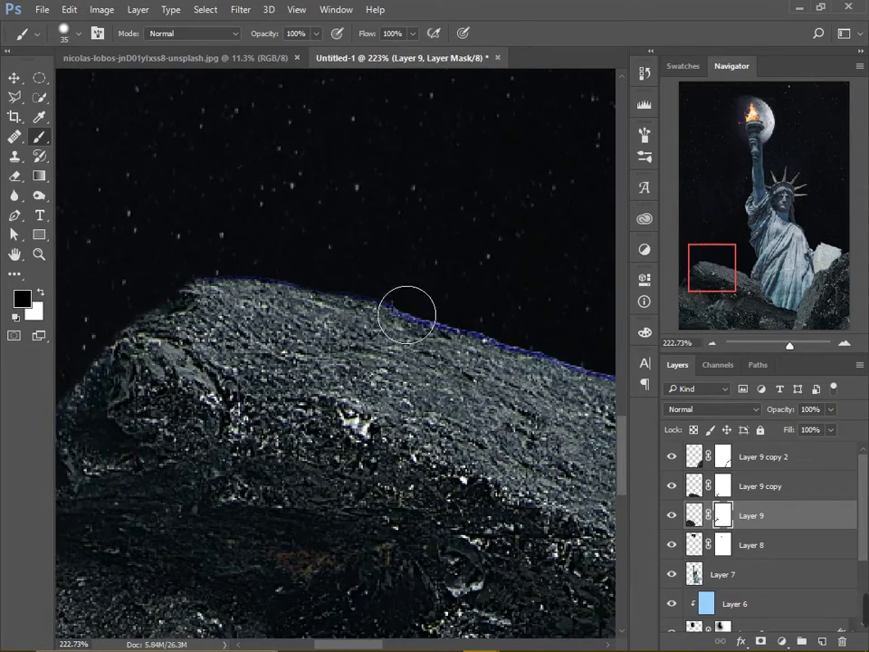
scroll(406, 314, down, 1)
scroll(422, 304, right, 3)
scroll(586, 404, right, 3)
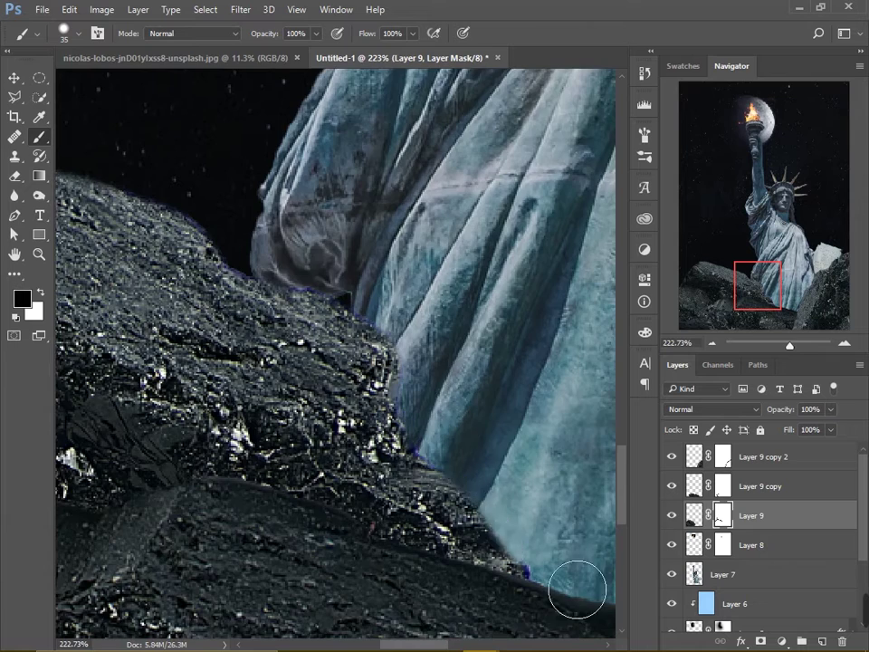
scroll(389, 467, down, 5)
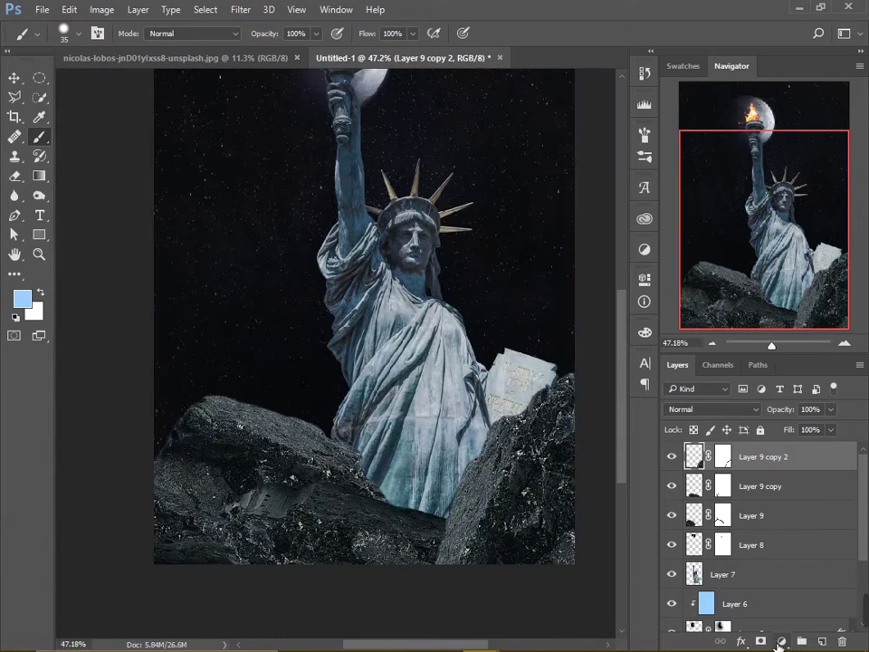
Shift the first rock's hue slightly and darken it with Hue/Saturation
key(ctrl+u)
drag(581, 145, 596, 152)
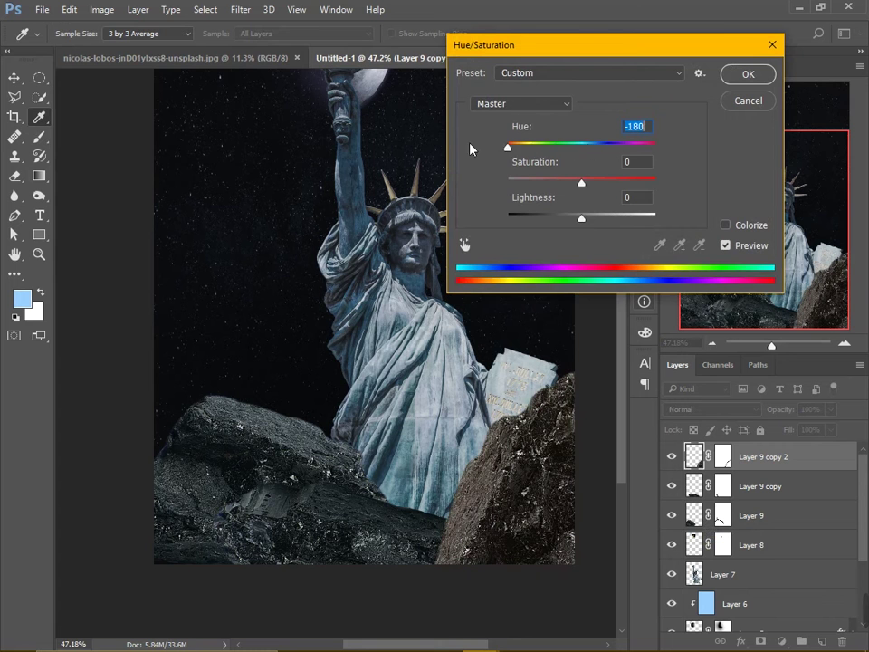
mouse_move(512, 184)
mouse_down()
mouse_move(597, 183)
mouse_move(582, 183)
mouse_move(572, 218)
mouse_up()
click(748, 74)
Apply the same Hue/Saturation darkening to the middle rock
click(697, 503)
key(ctrl+u)
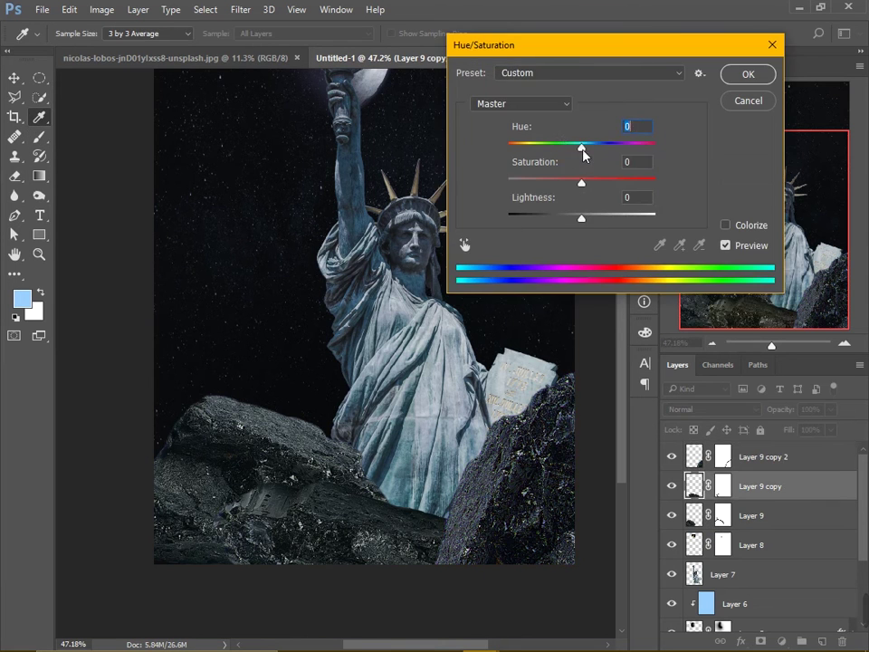
key(Return)
key(b)
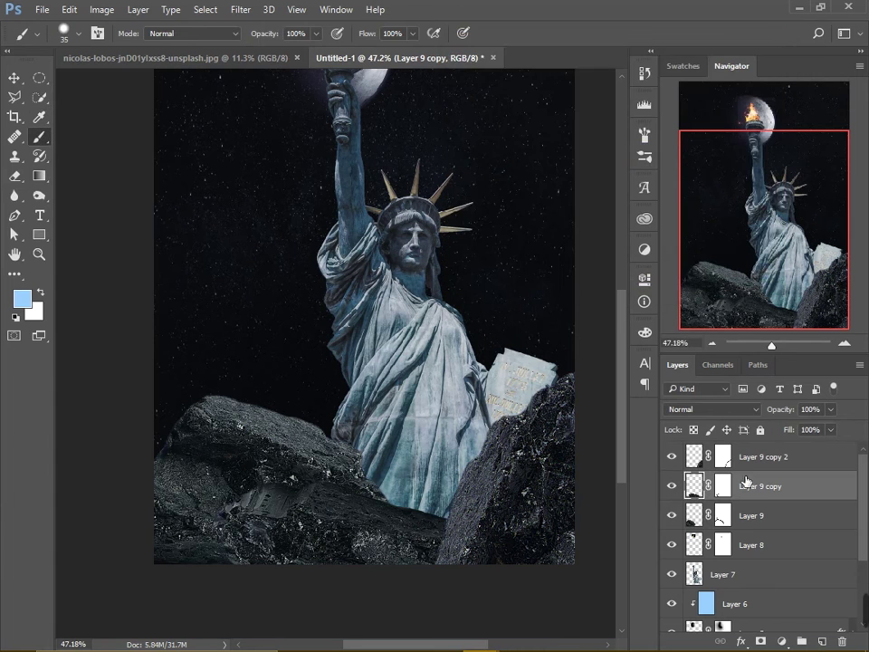
Clip a pale-blue fill layer to the right-hand rock, set to Overlay at 12% opacity
click(698, 514)
click(760, 456)
scroll(391, 409, up, 1)
scroll(391, 409, up, 5)
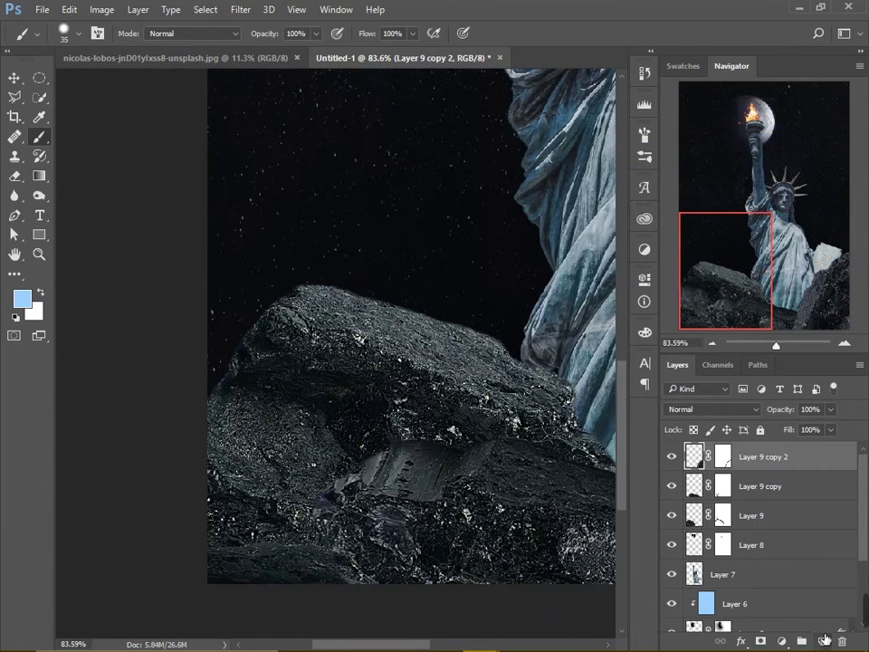
key(ctrl+shift+alt+n)
key(alt+BackSpace)
alt+click(776, 471)
click(712, 409)
click(736, 249)
scroll(544, 333, down, 2)
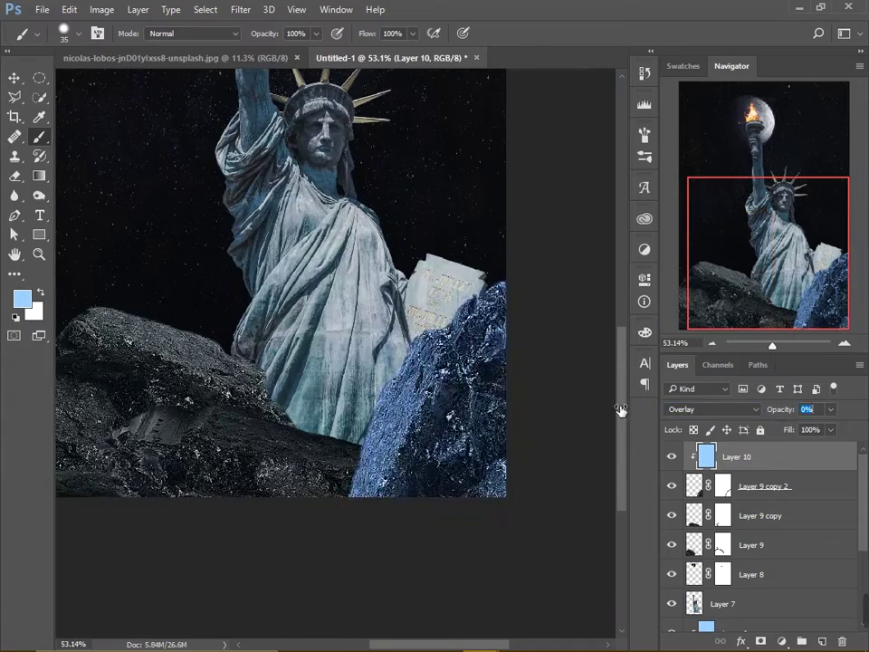
Copy the blue Overlay tint layer onto the other rock layers
click(756, 469)
drag(756, 470, 776, 576)
scroll(482, 419, down, 2)
scroll(317, 372, up, 5)
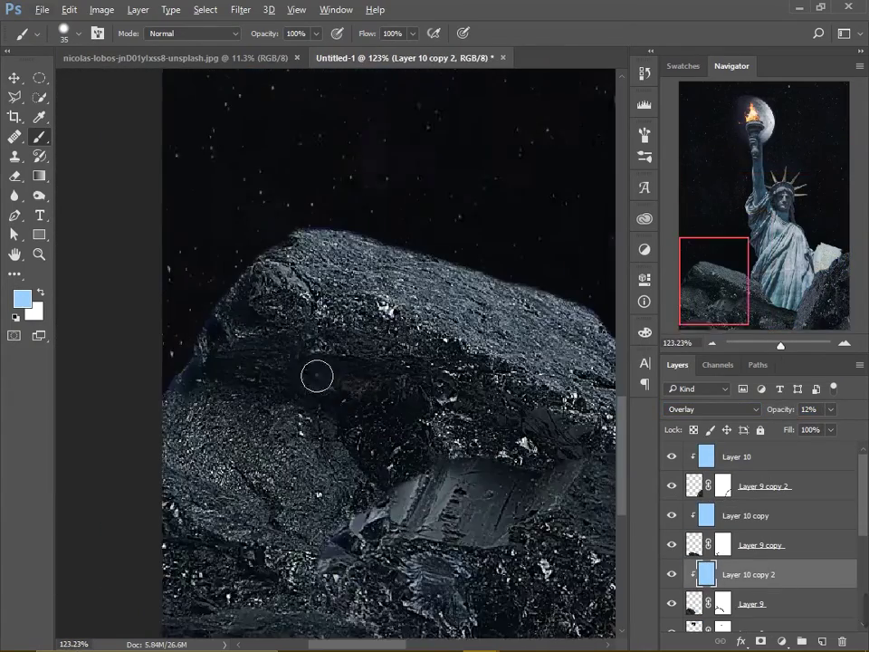
click(706, 490)
Dodge highlights on the right-hand rock, adjusting brush size with the bracket keys
key(o)
scroll(388, 485, down, 3)
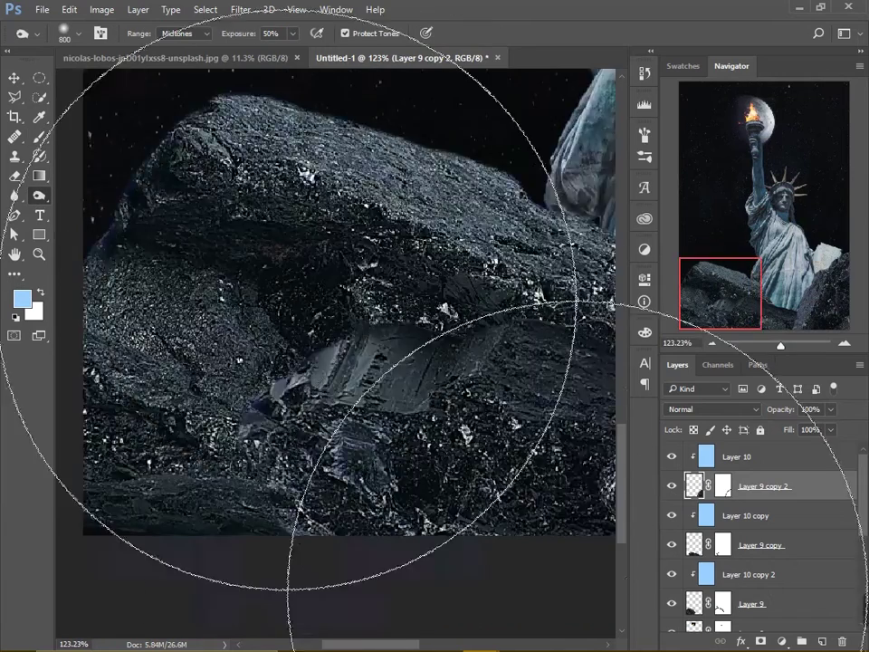
drag(579, 353, 321, 326)
key(bracketleft)
key(bracketleft)
key(bracketleft)
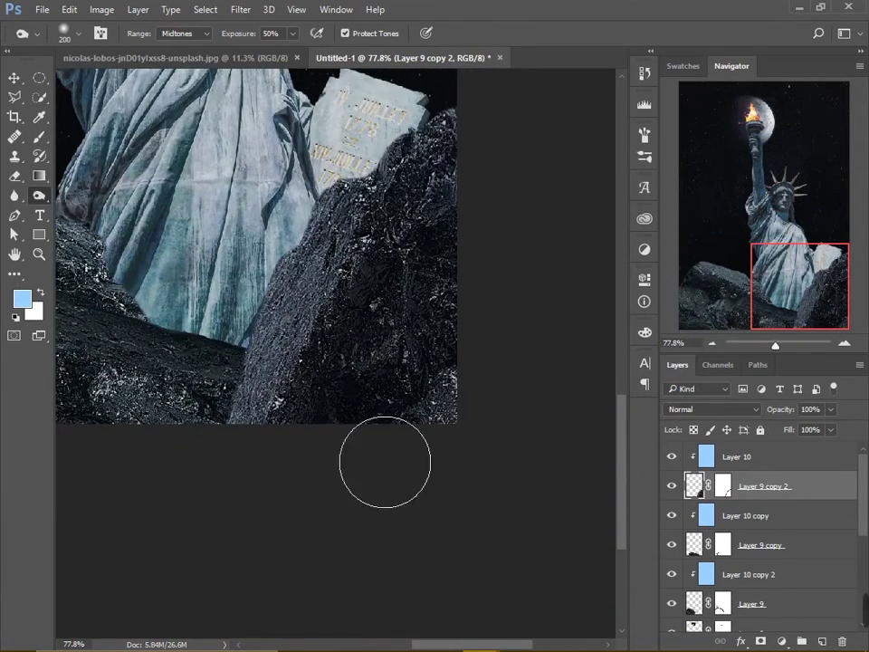
key(bracketright)
key(bracketright)
key(bracketright)
scroll(529, 253, up, 3)
Switch to the Burn tool and deepen shadows on the middle rock
right_click(39, 195)
click(100, 212)
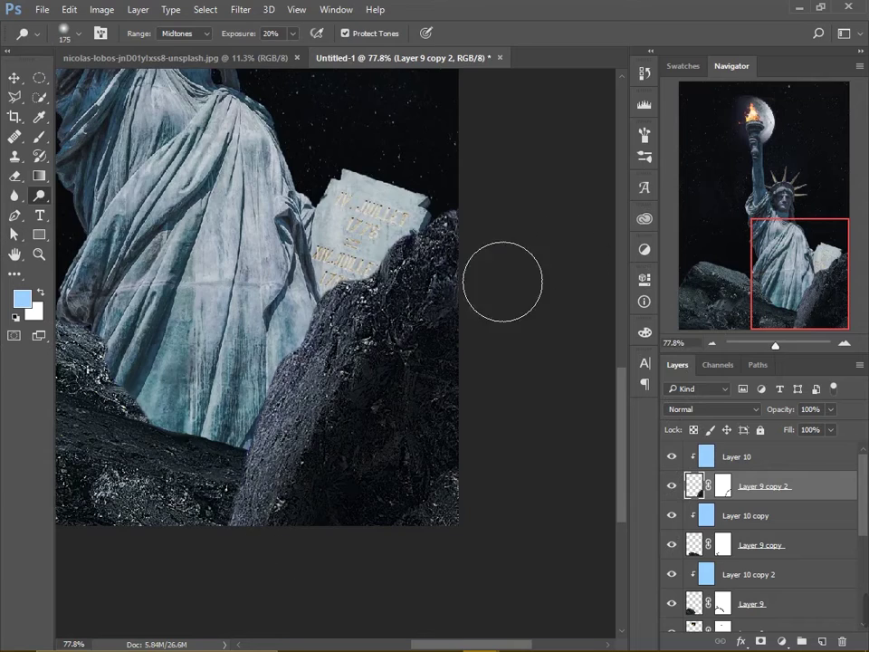
drag(315, 481, 438, 390)
click(761, 545)
scroll(565, 503, up, 2)
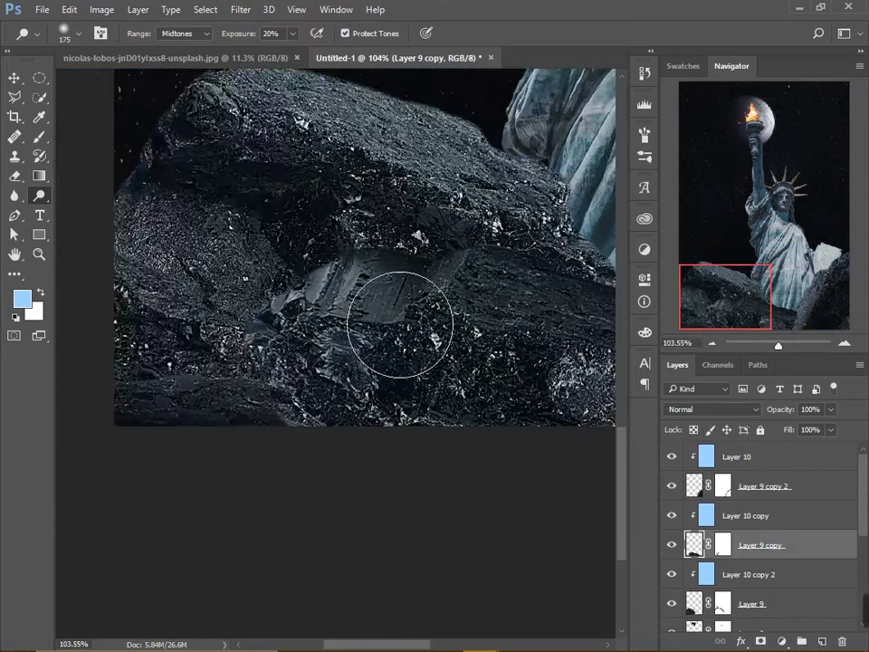
drag(377, 306, 572, 349)
Burn deeper shadows into the lower rocks, resizing the brush as needed
key(shift+o)
drag(441, 412, 323, 371)
key(bracketleft)
key(bracketleft)
key(bracketleft)
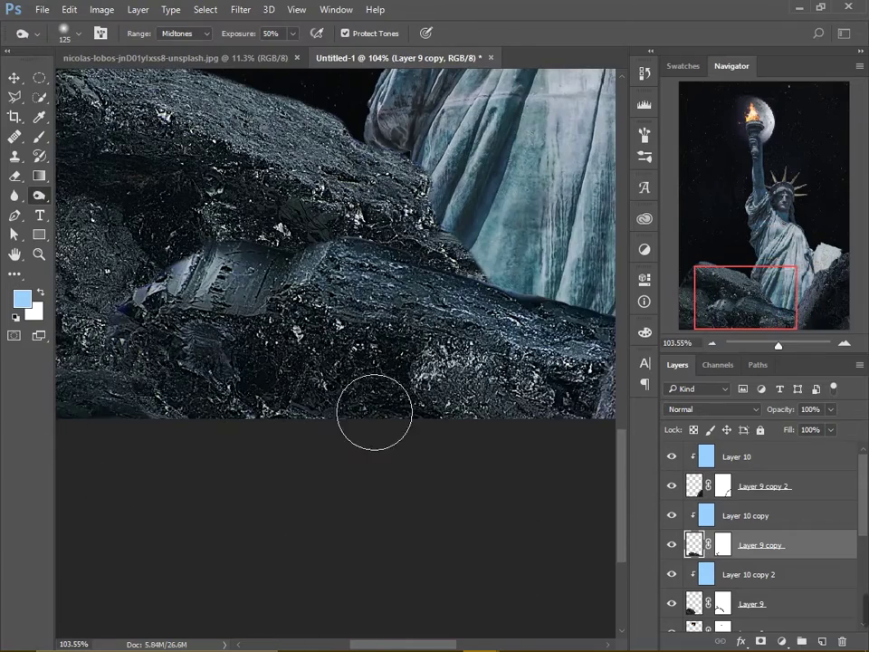
key(bracketright)
key(bracketright)
key(bracketright)
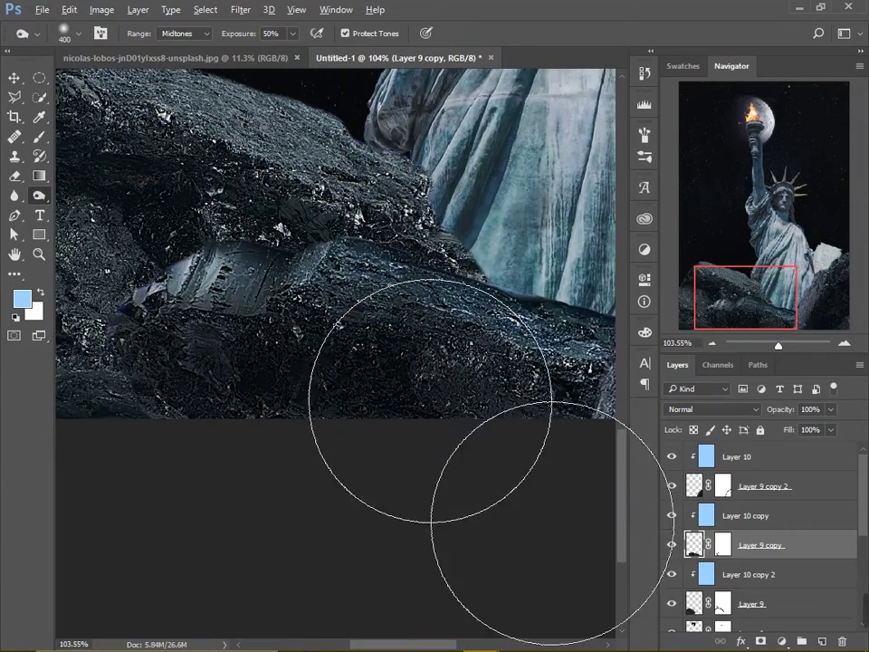
scroll(594, 534, down, 3)
drag(279, 438, 410, 484)
key(alt+bracketleft)
key(alt+bracketleft)
scroll(411, 484, up, 1)
scroll(339, 424, up, 1)
key(bracketleft)
key(bracketleft)
key(bracketleft)
Dodge the left rock's highlights at 20% exposure and add a new layer over the right-hand rock
key(shift+o)
key(bracketleft)
key(bracketleft)
key(bracketleft)
key(2)
drag(618, 331, 500, 308)
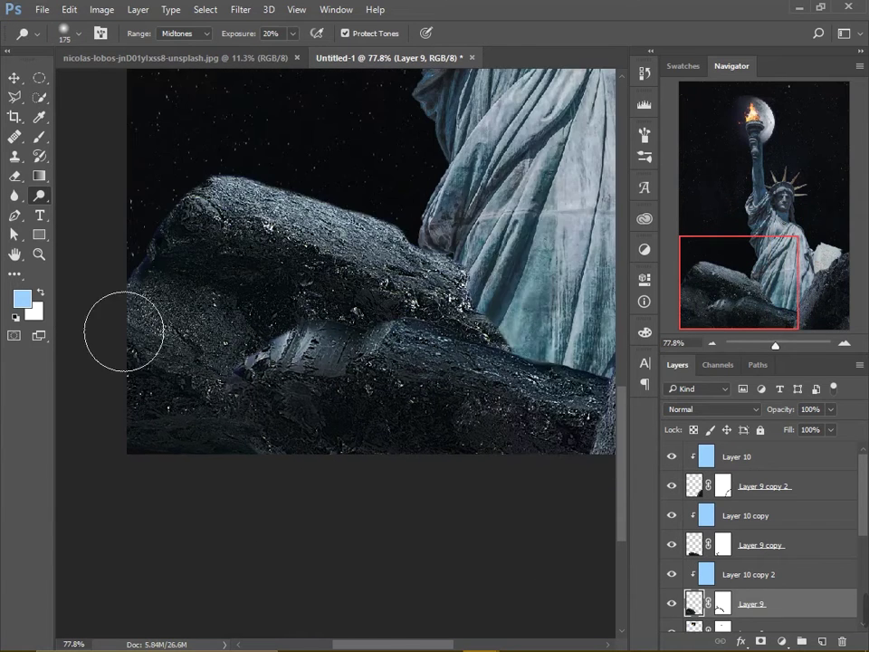
scroll(229, 351, down, 3)
scroll(244, 343, up, 1)
scroll(358, 442, up, 2)
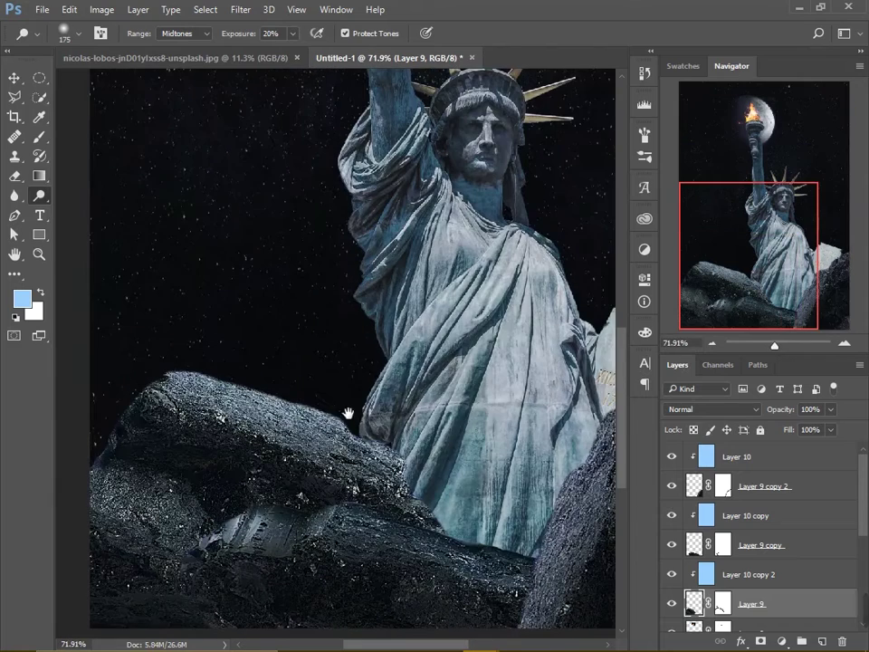
click(802, 493)
key(ctrl+shift+alt+n)
Fill a layer clipped to the right rock with bright blue, set to Overlay at 33%
click(22, 298)
click(514, 354)
click(730, 349)
key(alt+BackSpace)
key(ctrl+alt+g)
key(shift+alt+o)
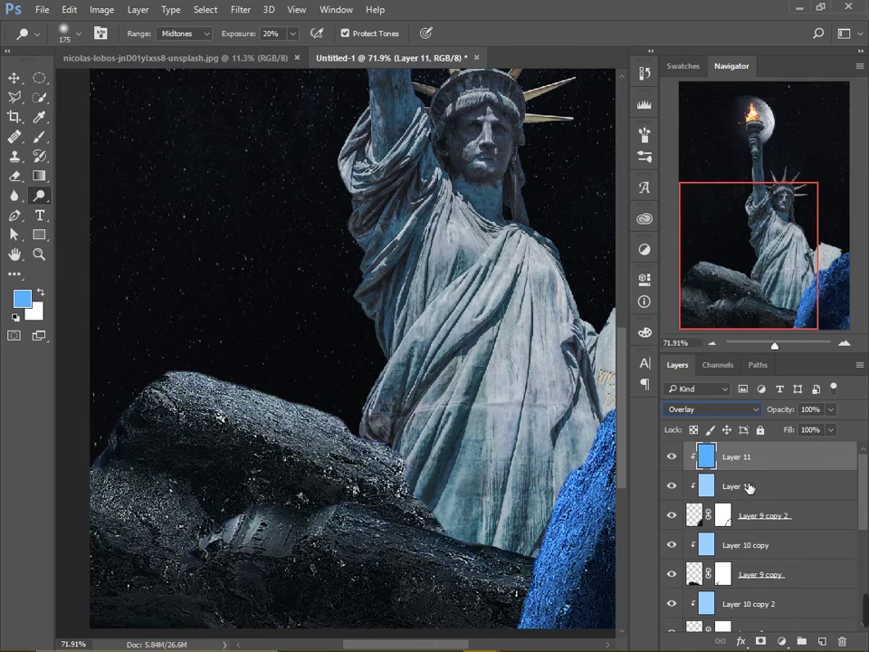
text(33)
Add a black mask hiding the blue rock tint and switch to the Brush
alt+click(767, 642)
key(b)
scroll(446, 373, down, 3)
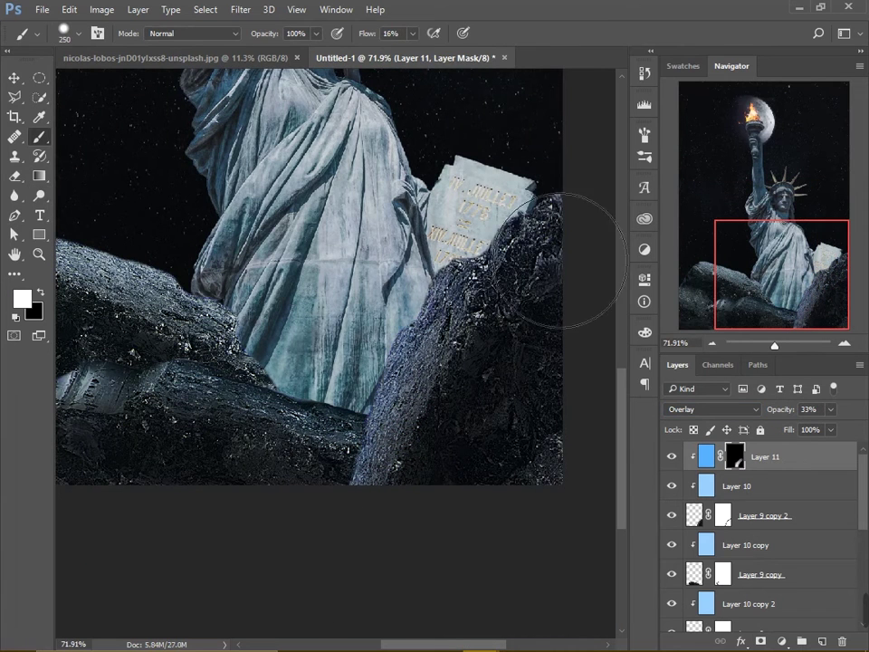
mouse_move(263, 289)
mouse_down()
mouse_move(615, 378)
mouse_move(501, 359)
mouse_up()
Duplicate the blue overlay among the left rock layers and paint it onto them in white
drag(764, 457, 764, 534)
drag(478, 628, 446, 583)
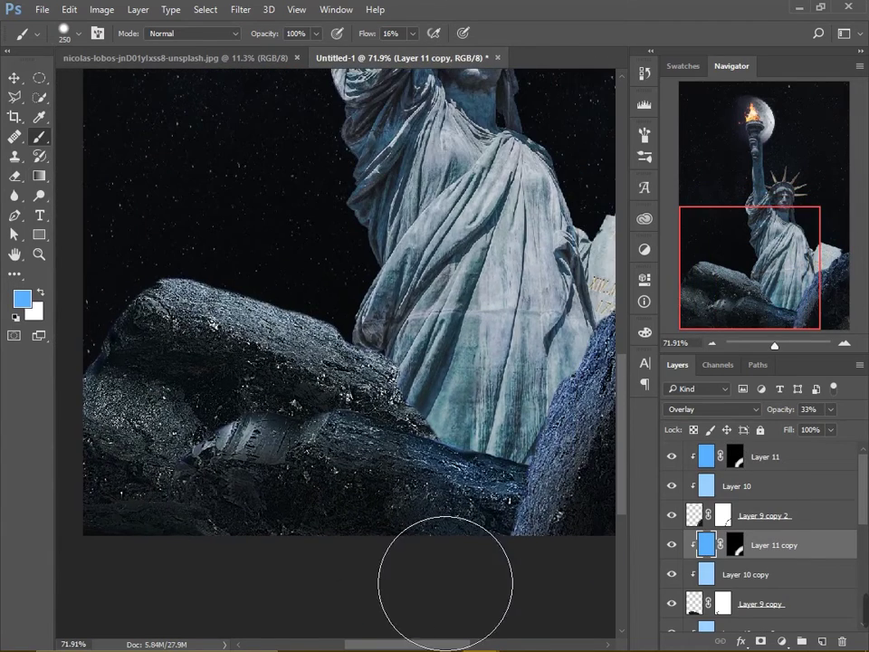
click(731, 547)
key(x)
drag(299, 399, 489, 407)
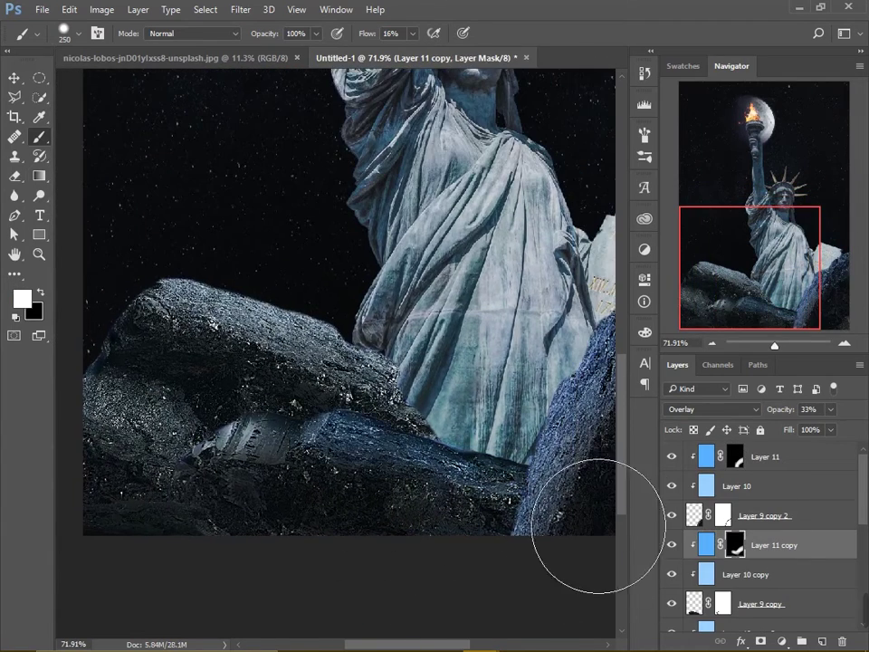
Make a second blue overlay copy beneath Layer 9 copy and refine its mask with a smaller brush
drag(242, 461, 355, 472)
drag(764, 545, 779, 633)
drag(422, 442, 387, 461)
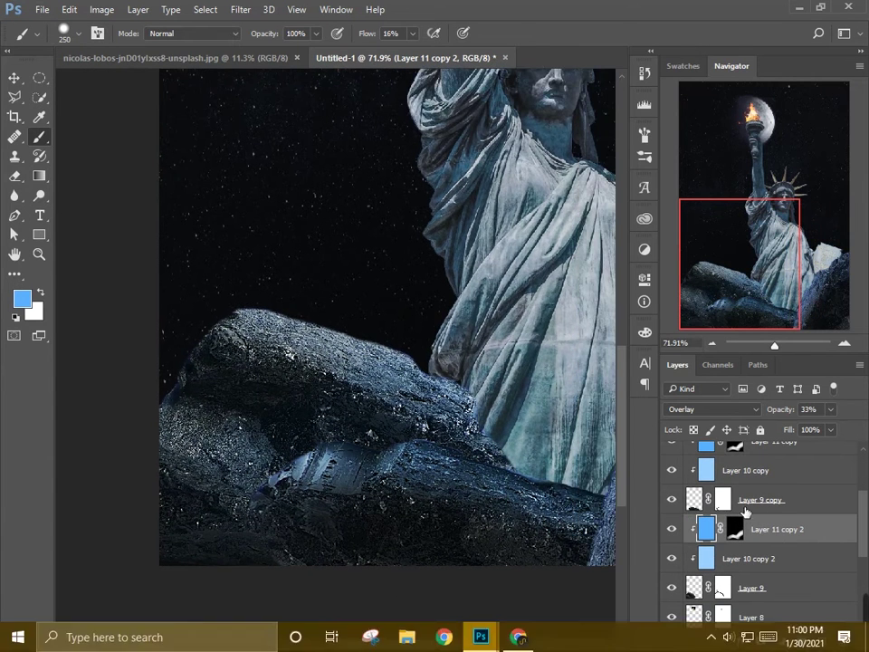
key(x)
key(x)
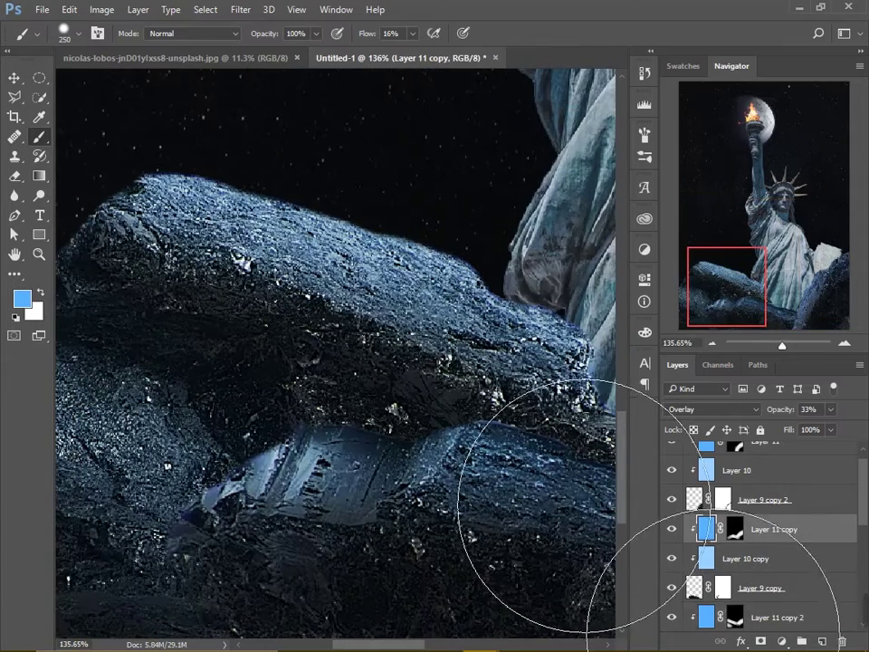
key(bracketleft)
key(bracketleft)
key(bracketleft)
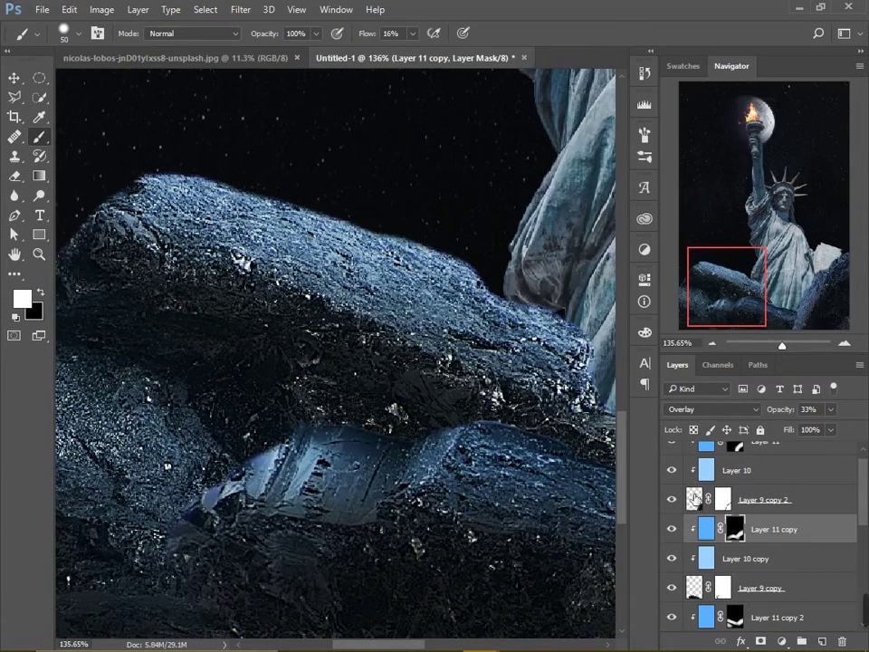
click(697, 500)
Dodge the Layer 9 copy rock highlights at 34% exposure with a 250 brush, then select Burn
scroll(760, 507, up, 1)
click(734, 457)
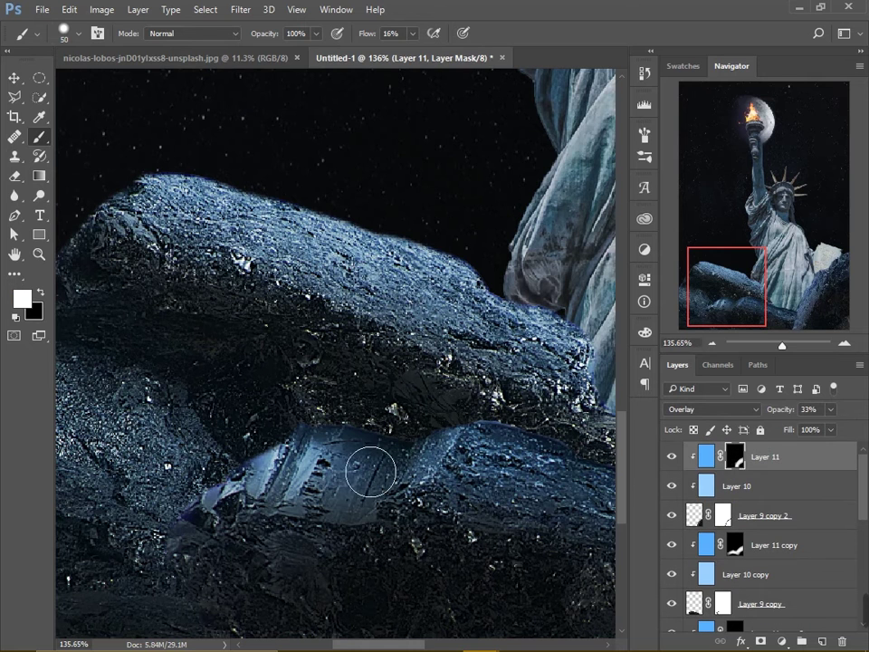
key(o)
key(alt+bracketleft)
key(alt+bracketleft)
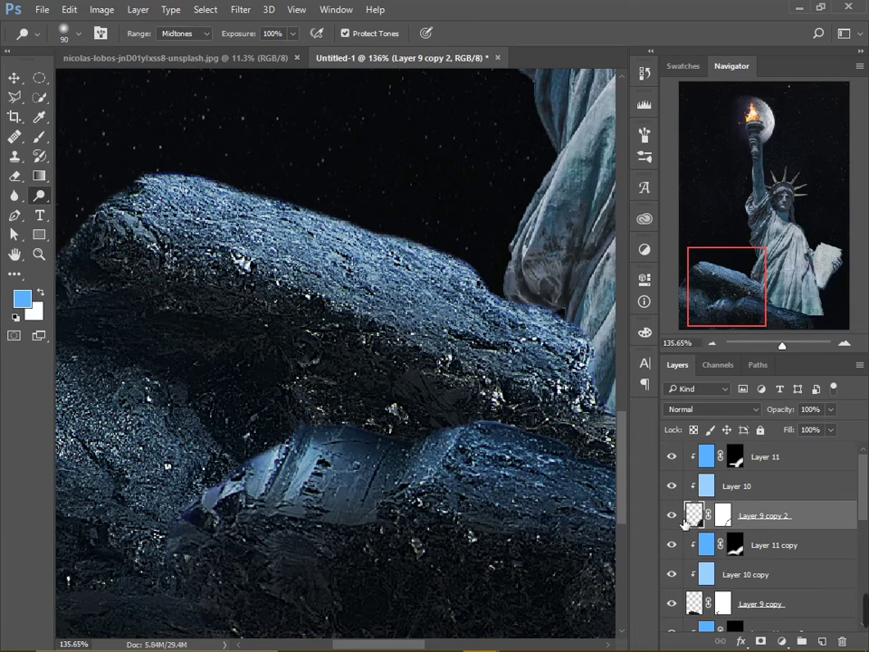
key(alt+bracketleft)
key(alt+bracketleft)
key(alt+bracketleft)
drag(246, 40, 186, 39)
key(bracketright)
key(bracketright)
key(bracketright)
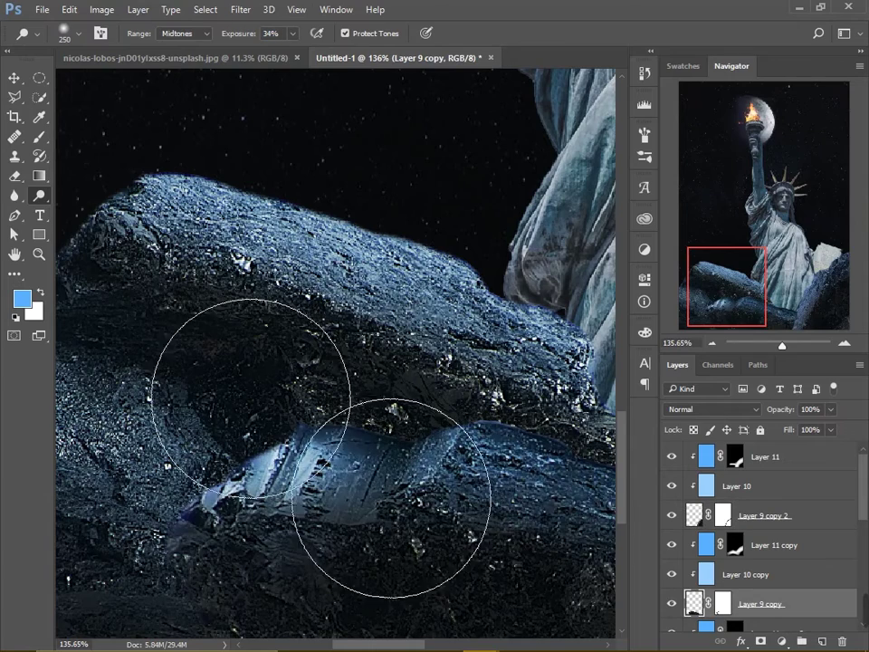
scroll(416, 362, down, 2)
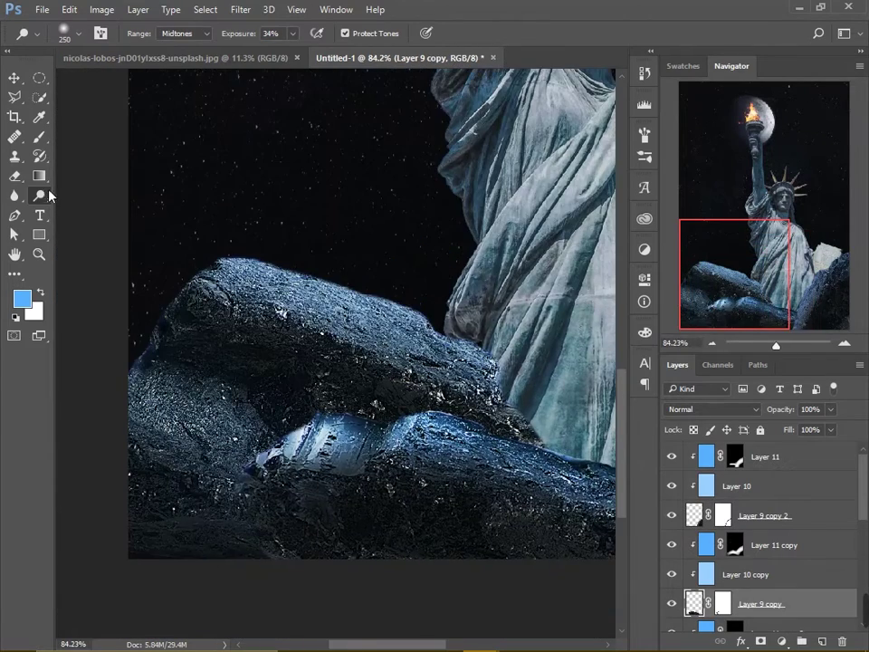
right_click(39, 196)
click(86, 215)
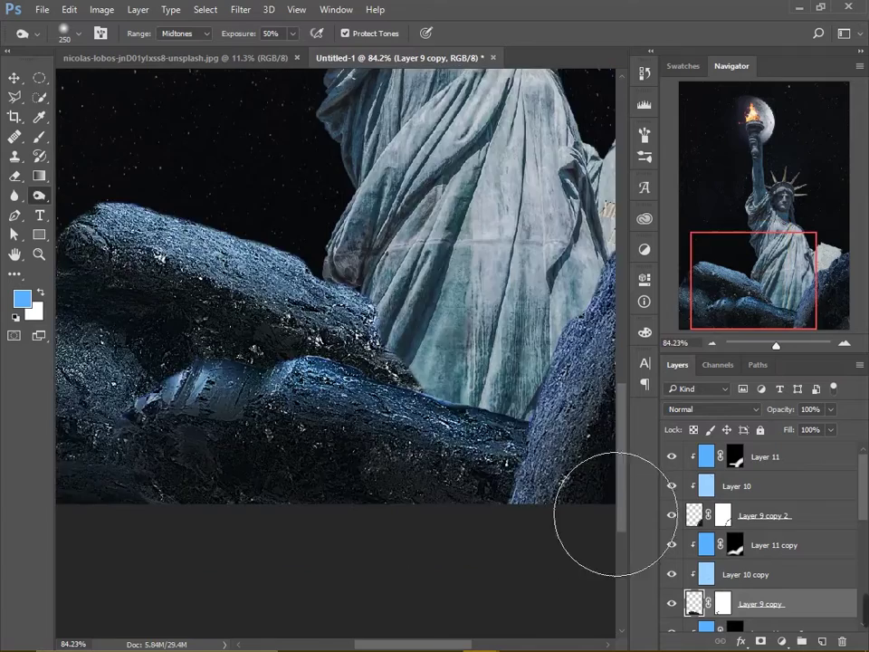
scroll(300, 397, down, 1)
scroll(282, 417, down, 2)
Add a blue Overlay layer clipped to statue Layer 7, faded to 14% opacity
scroll(262, 350, up, 2)
scroll(748, 541, down, 2)
click(751, 603)
scroll(396, 402, down, 1)
click(751, 516)
click(801, 641)
alt+click(765, 531)
key(alt+BackSpace)
click(712, 409)
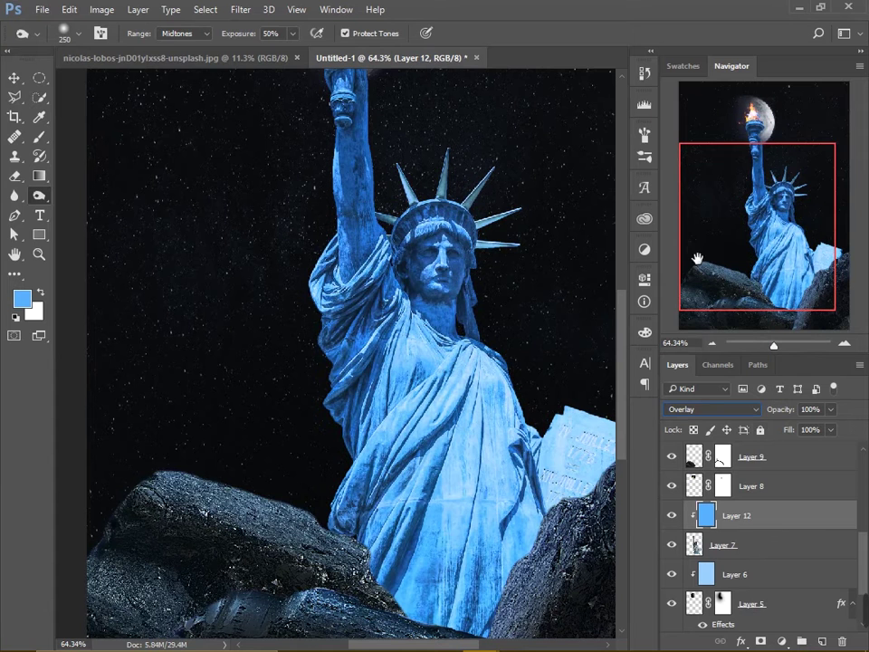
drag(775, 411, 764, 414)
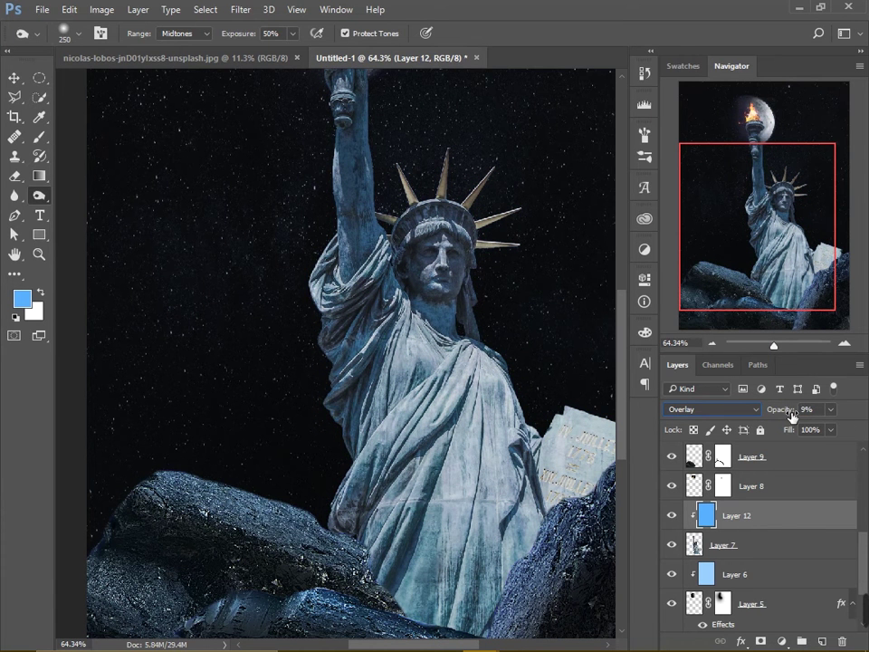
Mask the statue's blue tint layer and reset brush colours to black and white
click(760, 640)
key(d)
key(v)
key(b)
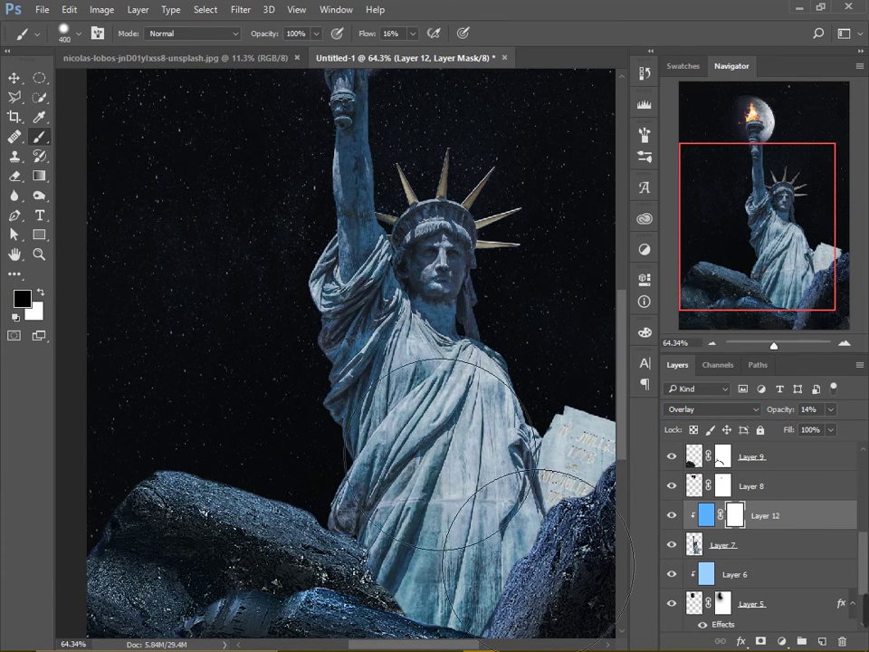
scroll(511, 529, up, 5)
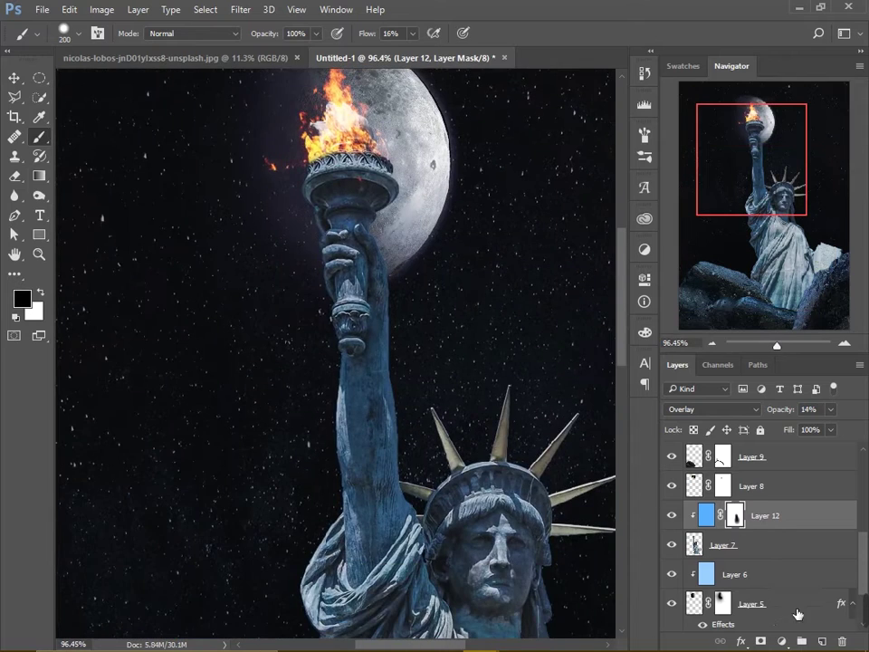
Create Layer 13 as a clipped blue Overlay layer with a black hiding mask
click(822, 640)
key(alt+BackSpace)
click(712, 409)
click(701, 248)
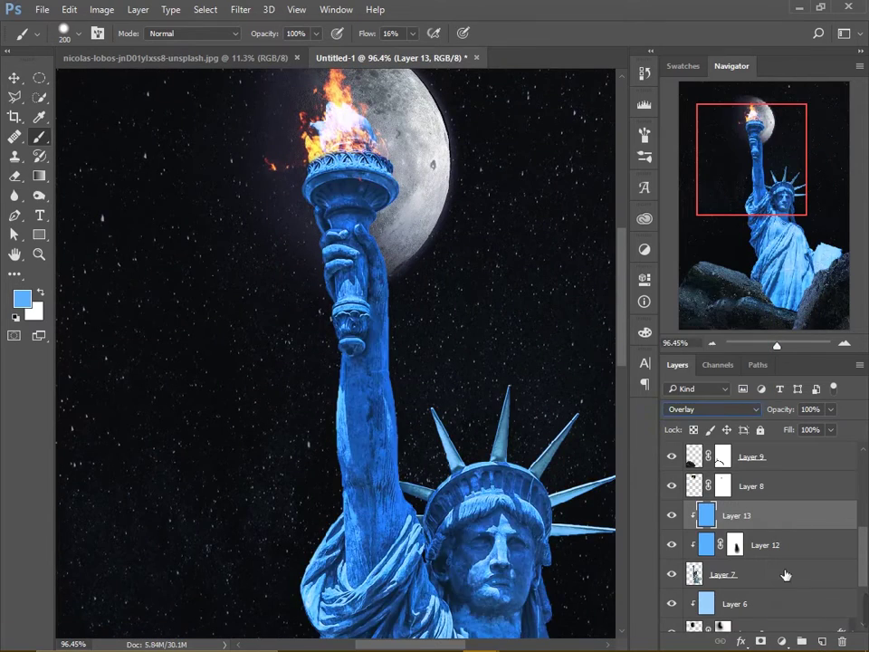
alt+click(760, 641)
key(d)
shift+click(735, 517)
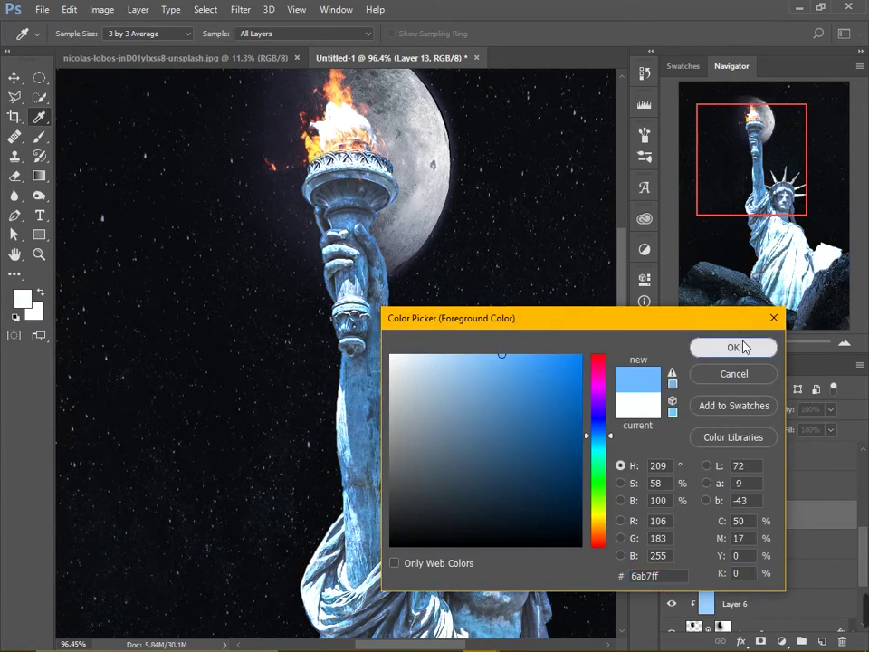
Set the foreground to light blue 6ab7ff and re-enable Layer 13's black mask
click(735, 347)
shift+click(734, 515)
scroll(362, 254, up, 2)
key(d)
scroll(218, 175, up, 5)
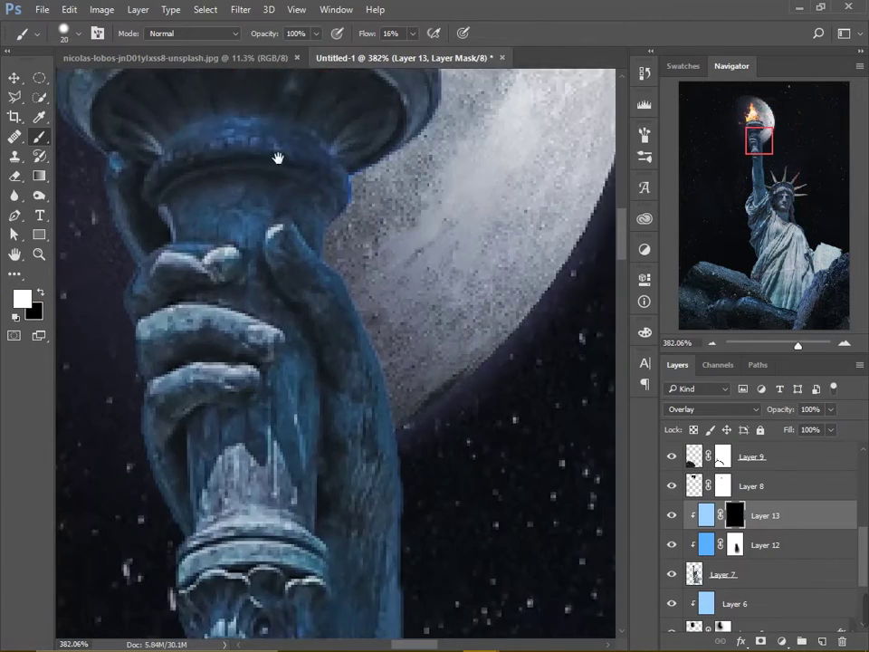
scroll(218, 174, up, 3)
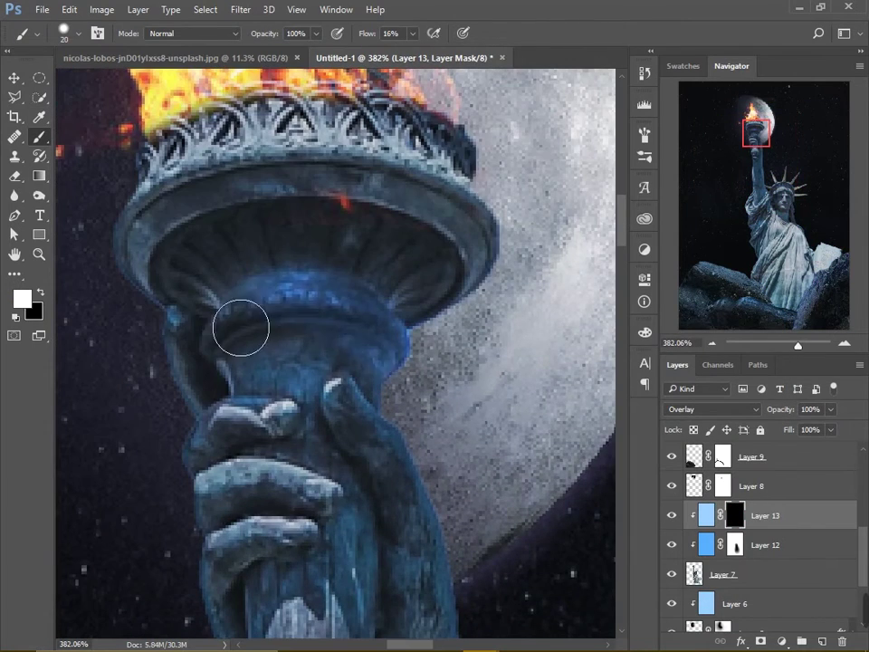
Paint the blue glow in white onto the torch neck and both torch bowl rims
drag(172, 308, 316, 290)
key(x)
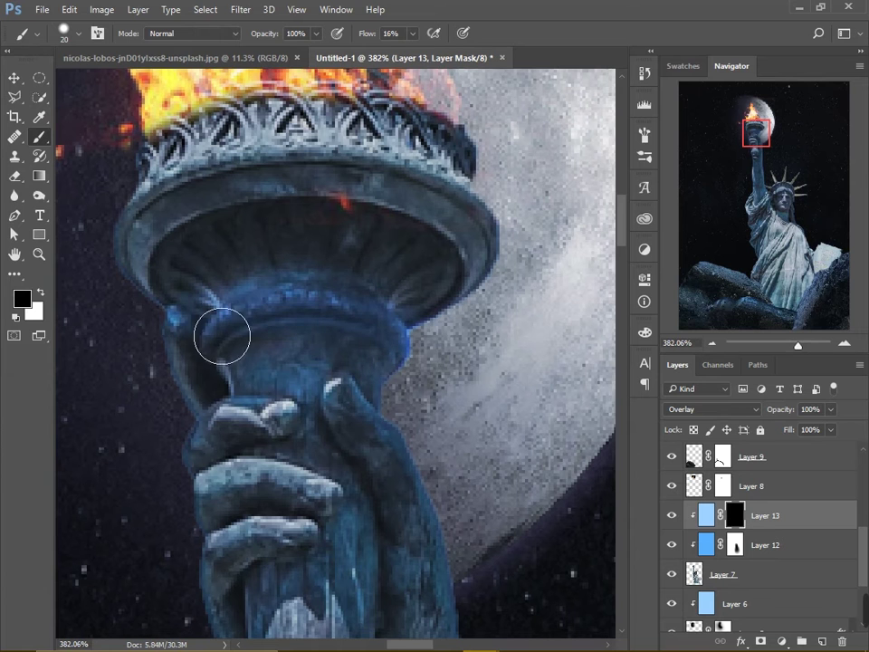
key(x)
key(bracketleft)
key(bracketleft)
drag(485, 290, 409, 227)
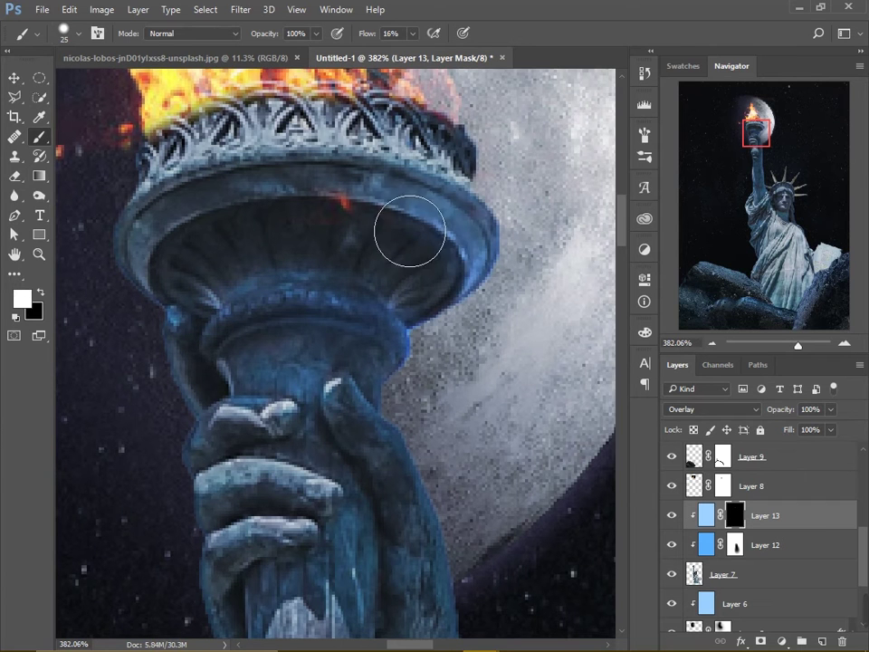
drag(176, 344, 157, 321)
drag(189, 377, 200, 486)
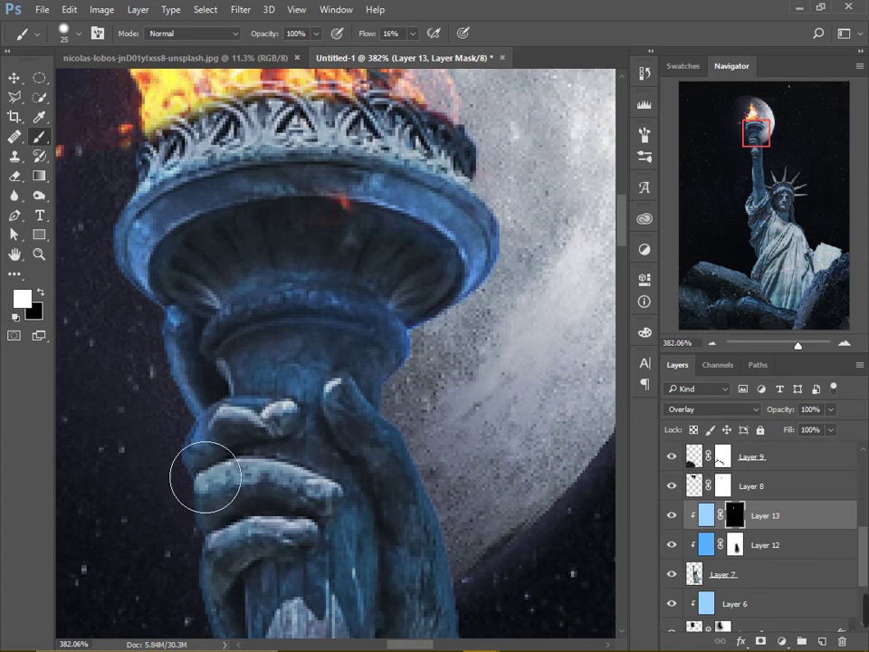
Paint the blue glow along the raised arm, then shrink the brush to 80
key(bracketright)
key(bracketright)
key(bracketright)
scroll(477, 430, down, 3)
scroll(392, 282, down, 3)
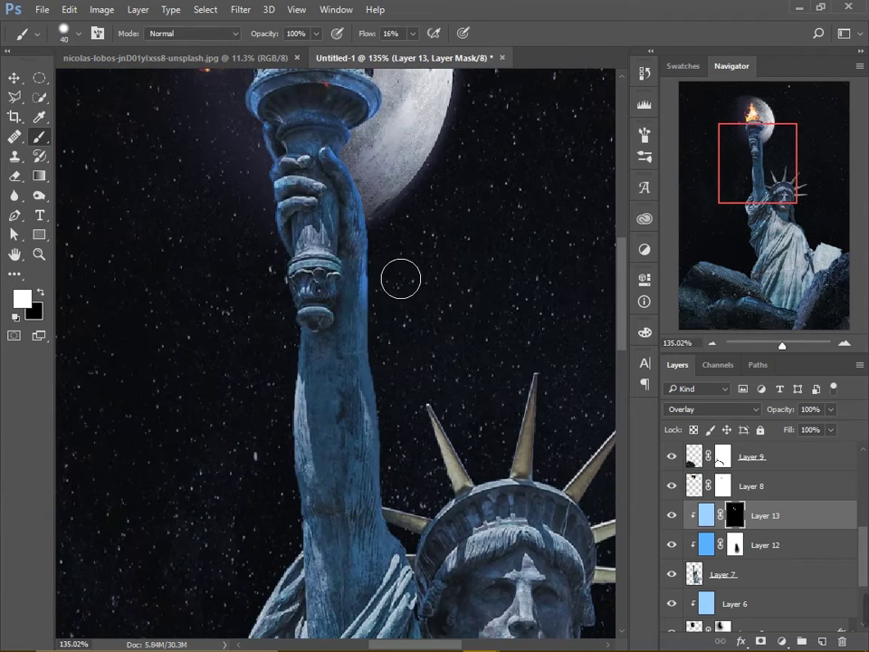
drag(302, 423, 317, 281)
key(bracketleft)
key(bracketleft)
key(bracketleft)
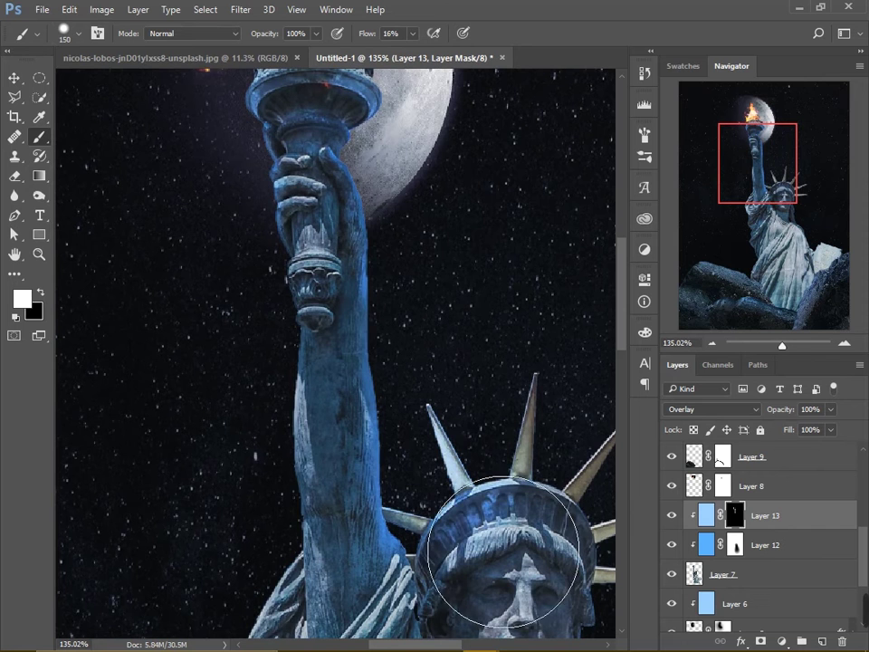
drag(290, 364, 324, 549)
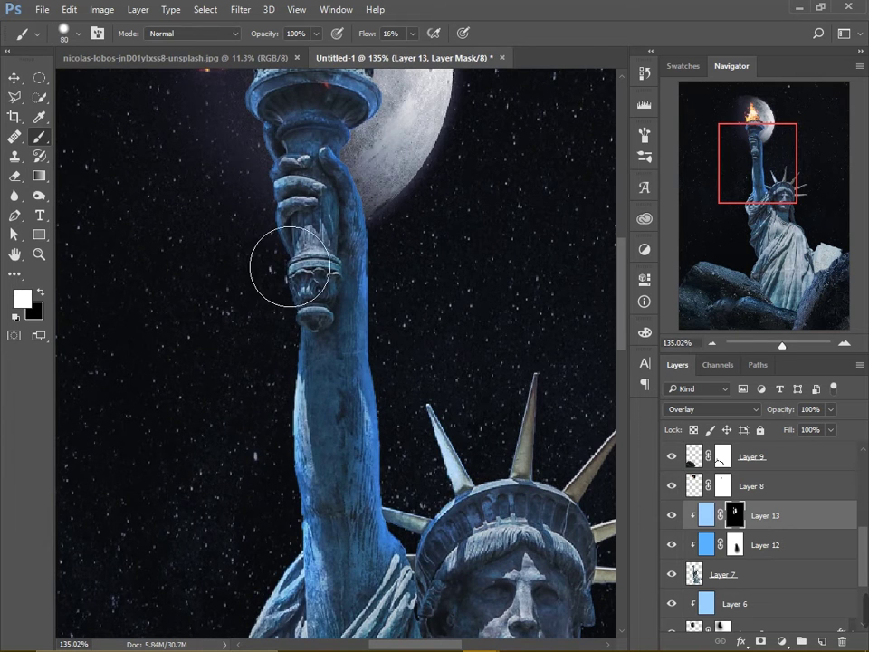
scroll(303, 335, up, 3)
key(bracketleft)
key(bracketleft)
key(bracketleft)
Pan down the statue past the torso and tablet to the robe
scroll(369, 312, down, 3)
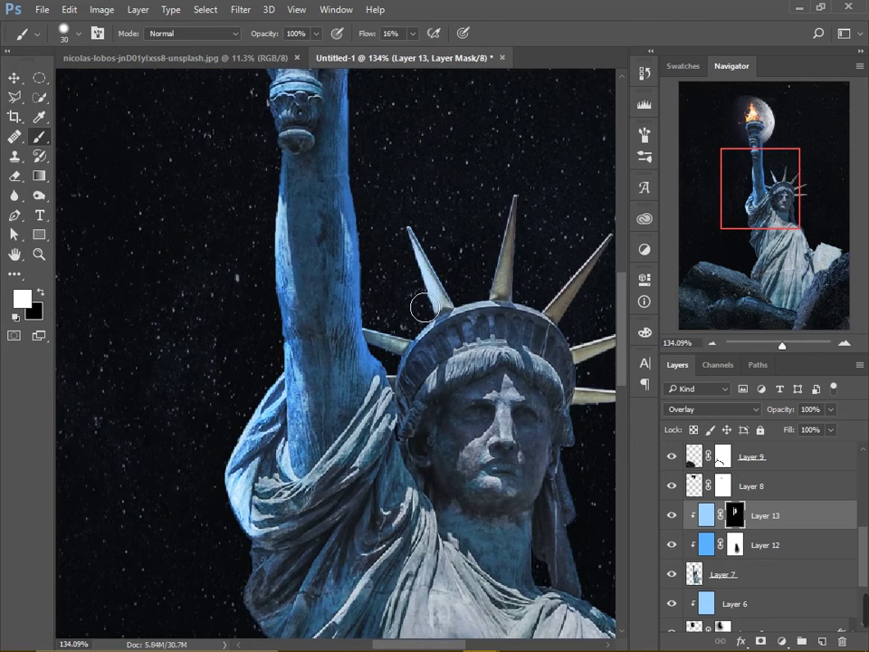
drag(525, 337, 398, 239)
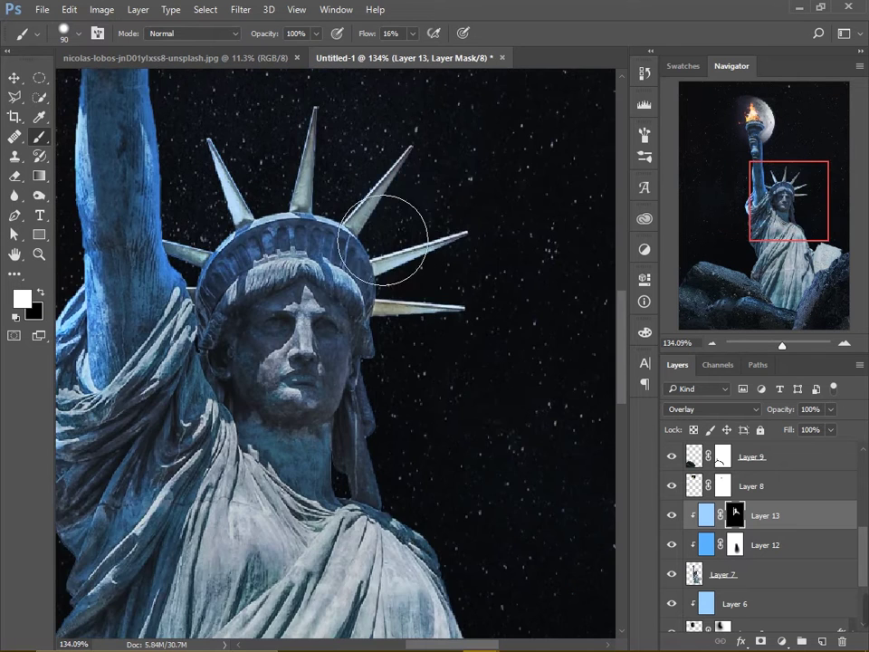
mouse_move(426, 484)
mouse_down()
mouse_move(411, 324)
mouse_move(477, 499)
mouse_up()
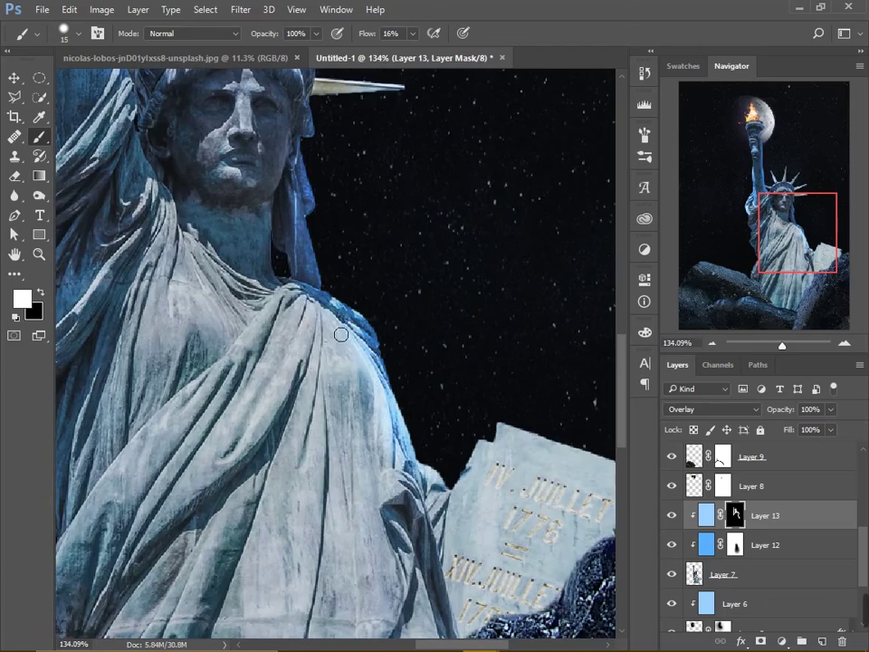
drag(470, 386, 263, 209)
scroll(430, 457, down, 3)
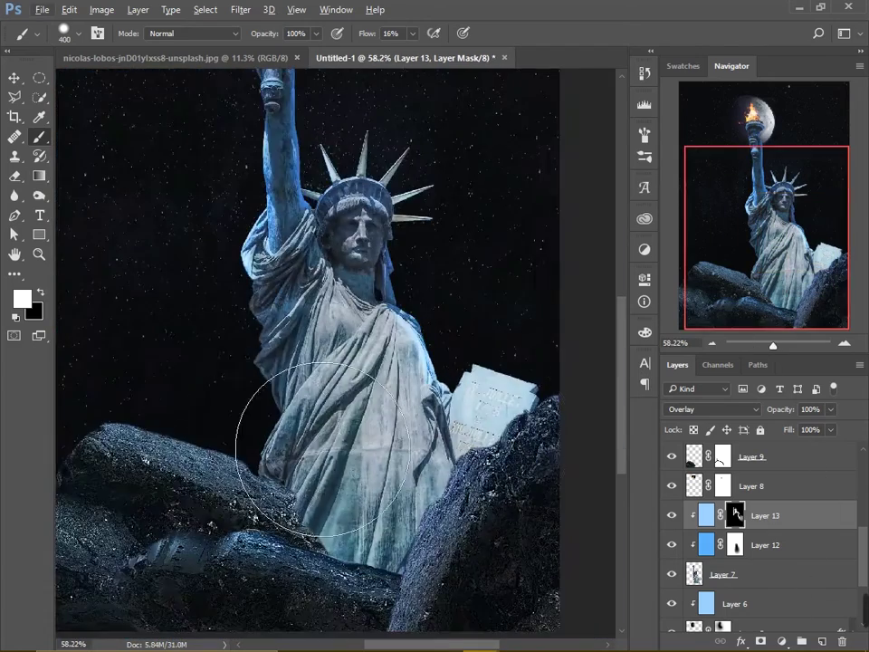
scroll(263, 318, up, 5)
drag(401, 398, 213, 285)
scroll(339, 334, down, 2)
scroll(243, 498, down, 3)
scroll(243, 499, down, 2)
Add light-blue Layer 14 clipped to the statue above Layer 13, hidden by a black mask
scroll(435, 408, down, 2)
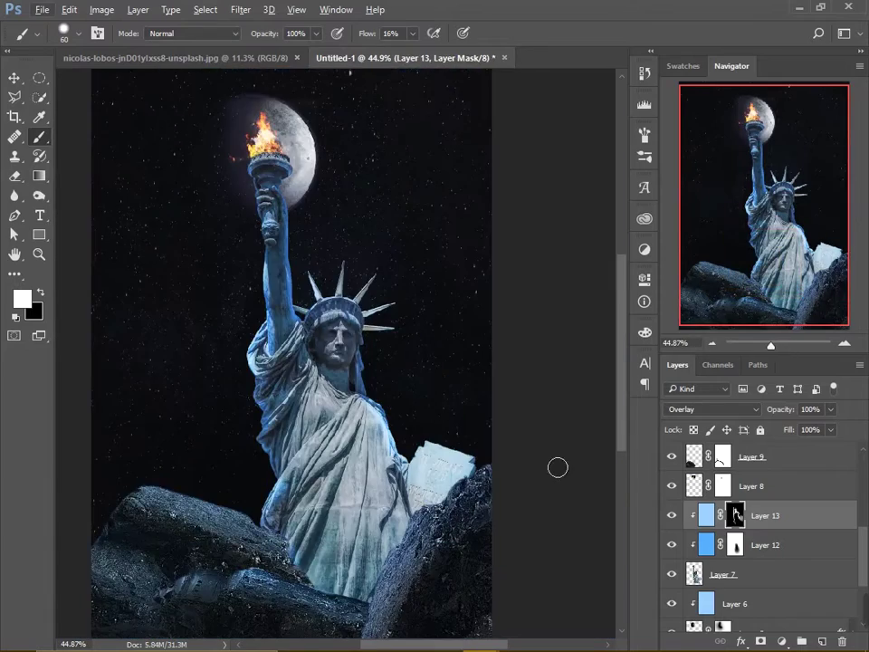
click(821, 640)
key(alt+BackSpace)
alt+click(813, 535)
alt+click(761, 640)
scroll(401, 171, up, 5)
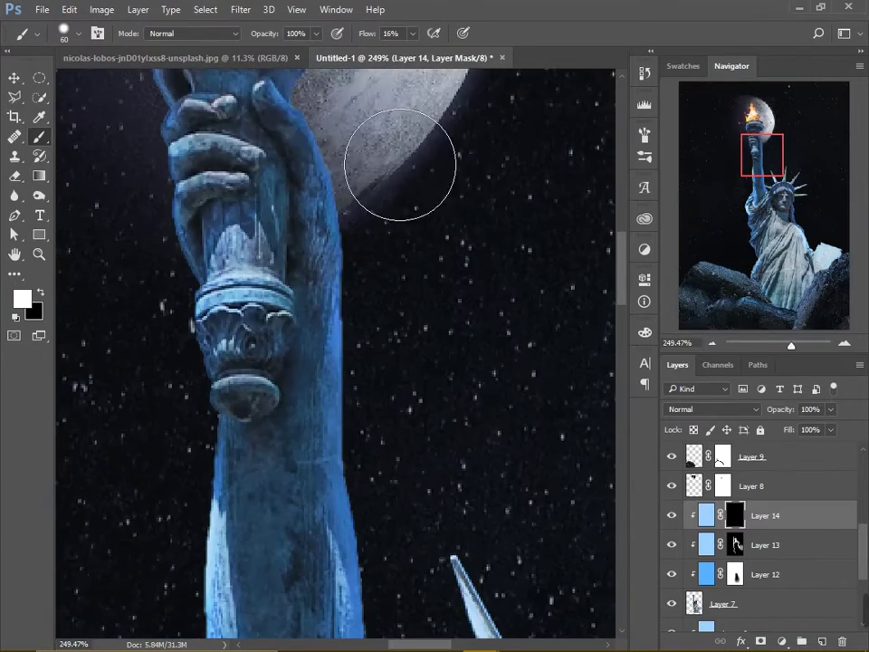
scroll(398, 434, down, 5)
scroll(380, 416, down, 2)
scroll(398, 389, down, 3)
scroll(420, 362, up, 3)
scroll(263, 213, up, 3)
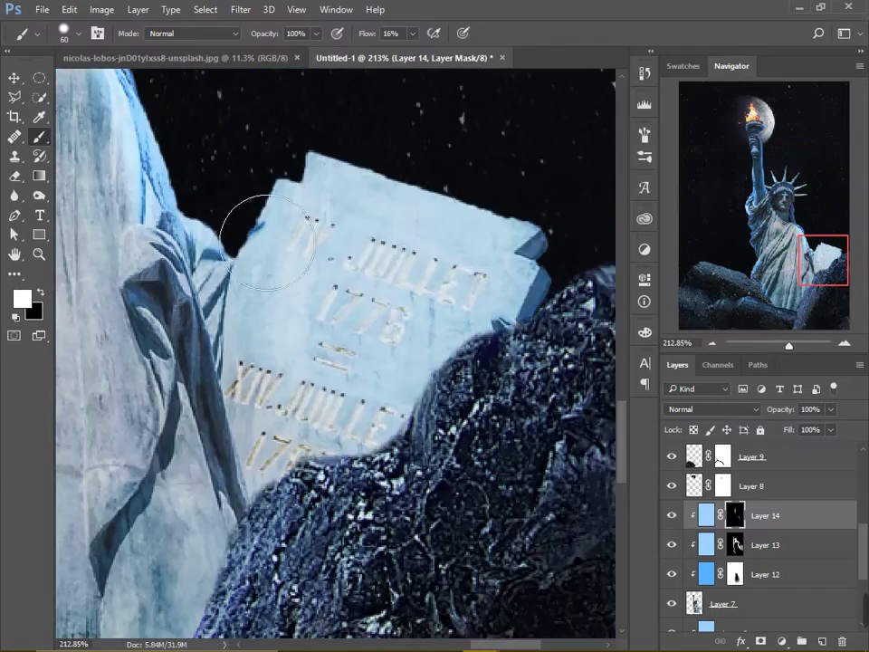
scroll(262, 217, down, 4)
Set the brush flow to 7% and frame the robe, face and shoulder for soft highlights
mouse_move(172, 226)
mouse_down()
mouse_move(469, 223)
mouse_move(344, 416)
mouse_up()
drag(207, 148, 217, 339)
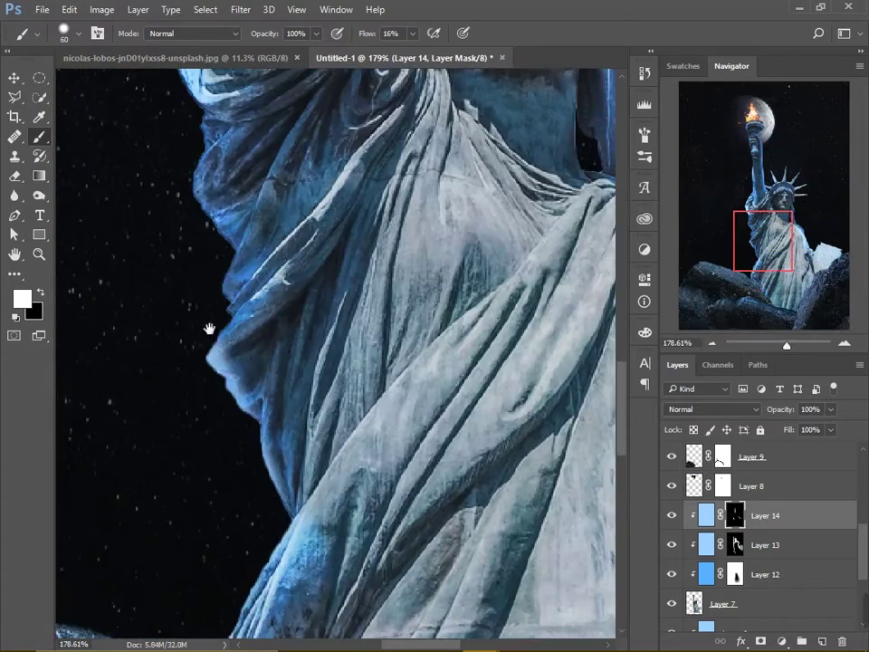
key(shift+0)
key(shift+1)
key(shift+7)
drag(286, 124, 303, 255)
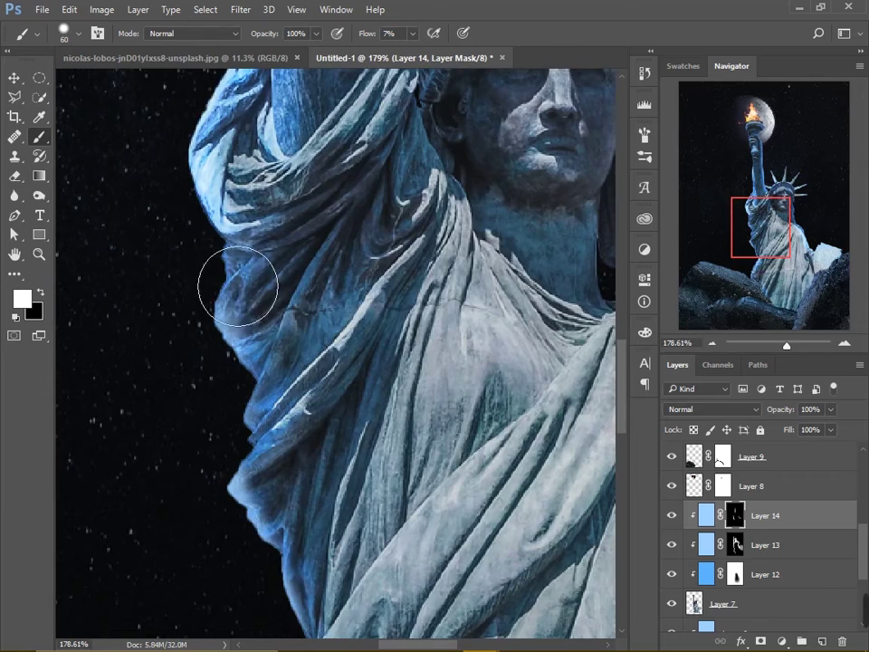
scroll(229, 181, down, 4)
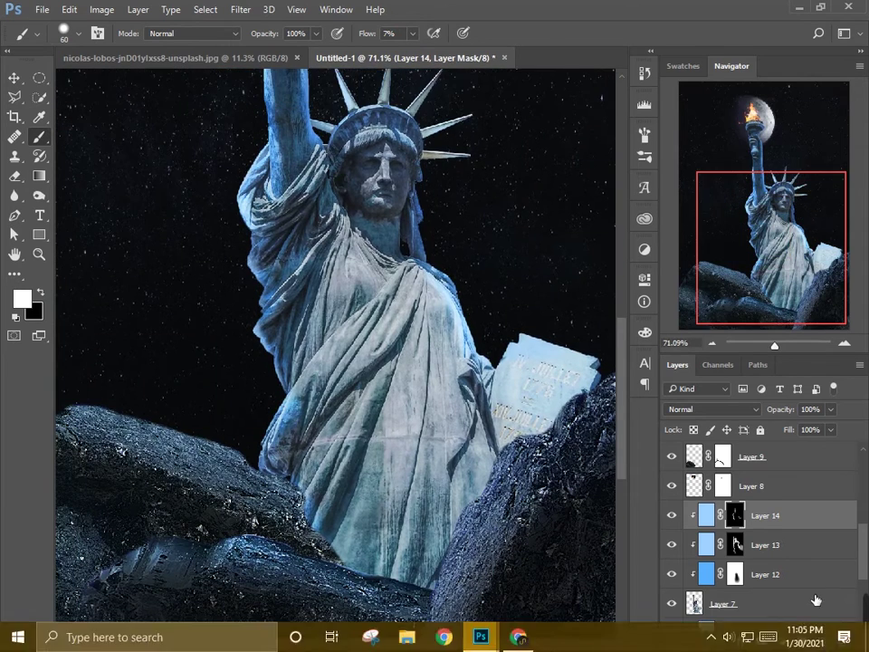
Add a clipped light-blue Soft Light layer washing faintly over the whole statue
click(822, 641)
key(alt+BackSpace)
key(ctrl+alt+g)
click(710, 409)
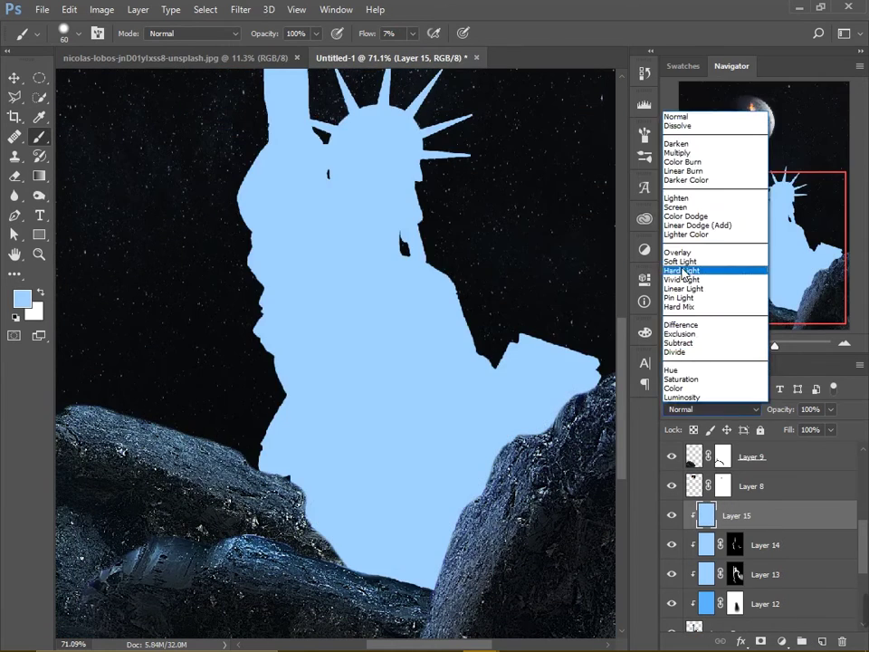
click(680, 261)
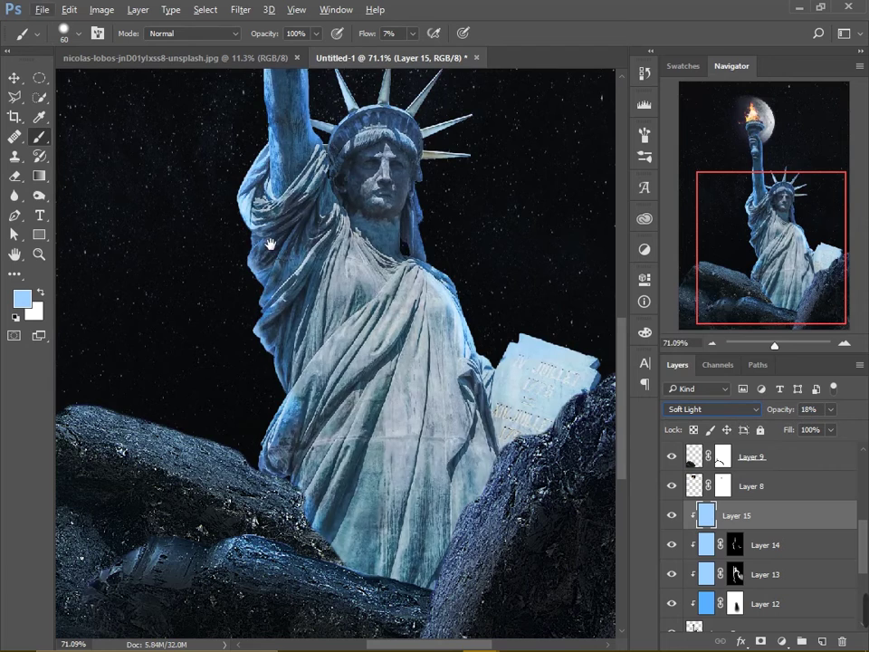
scroll(292, 260, down, 3)
scroll(759, 554, up, 1)
scroll(312, 190, up, 5)
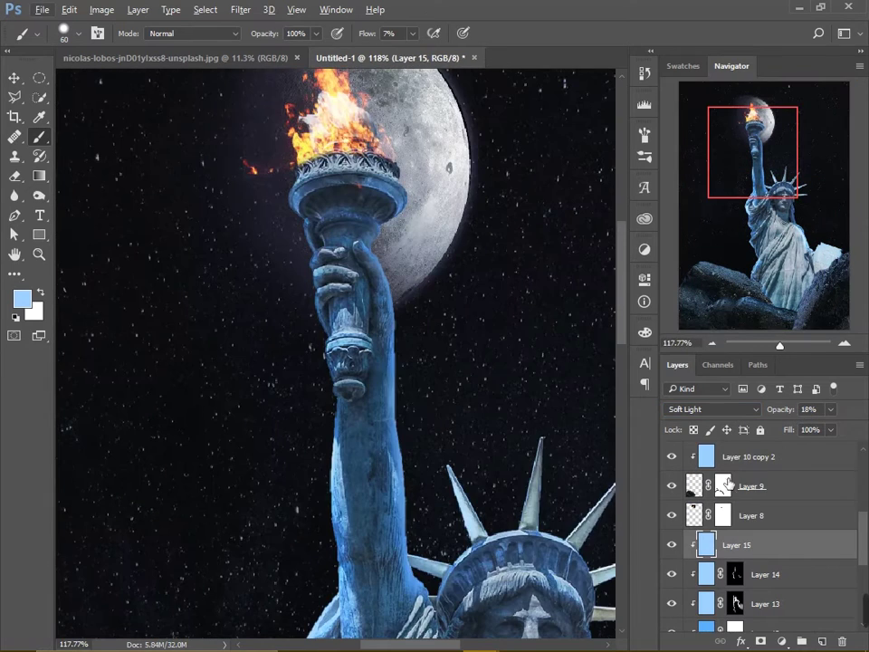
Fill a new layer with warm orange and blend it as Overlay
click(822, 641)
click(22, 299)
drag(599, 356, 599, 533)
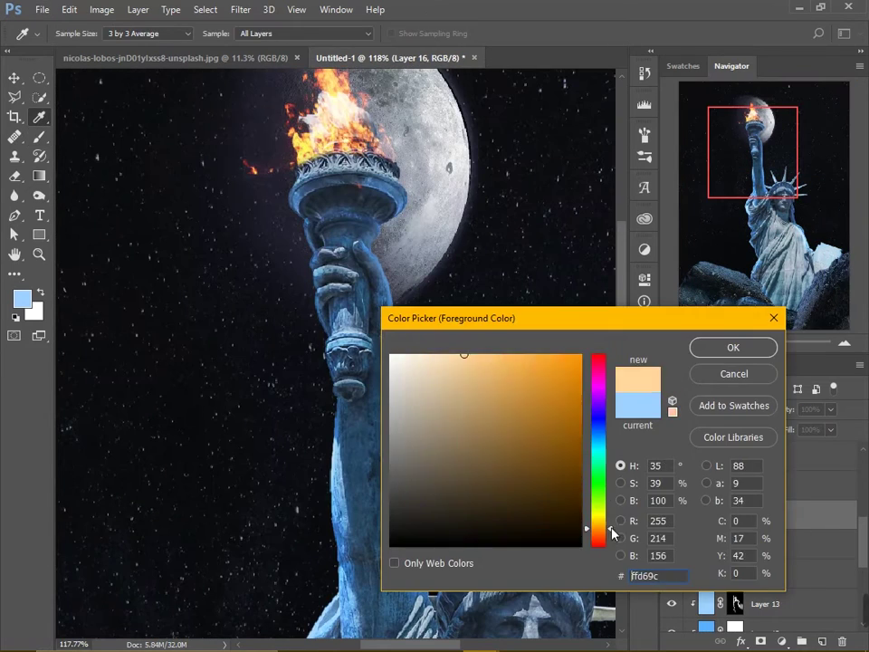
click(578, 356)
click(749, 347)
key(alt+BackSpace)
click(712, 409)
click(677, 252)
Give the orange Overlay a black mask for the torch glow, then add empty Layer 17
alt+click(761, 641)
scroll(362, 271, up, 4)
key(bracketright)
key(bracketright)
key(bracketright)
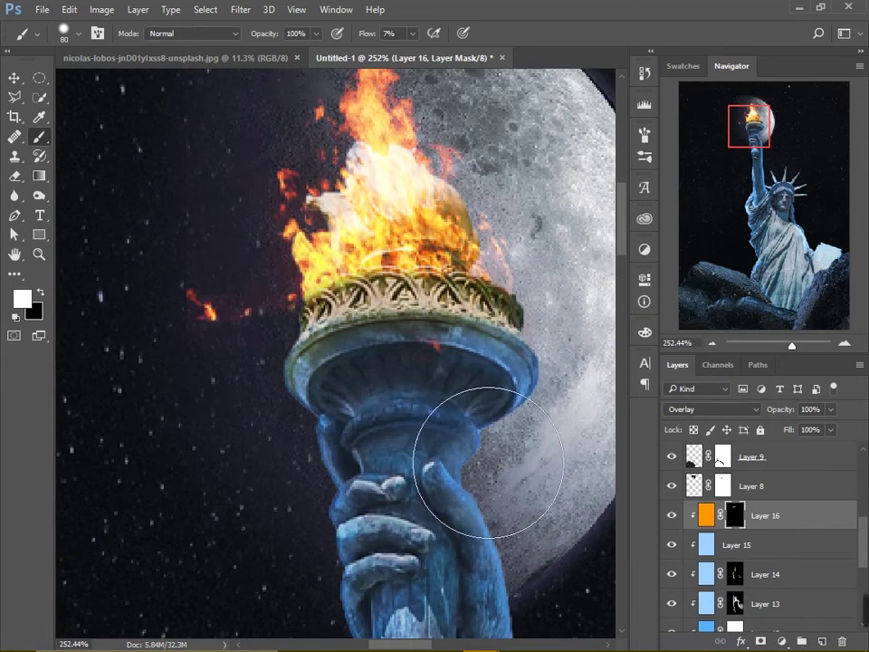
scroll(421, 419, down, 5)
scroll(362, 271, down, 2)
click(831, 640)
click(78, 33)
scroll(170, 236, down, 3)
Paint mid-grey clouds across the lower left and middle with a large cloud brush at 24% flow
scroll(183, 252, down, 3)
scroll(168, 239, down, 3)
double_click(152, 235)
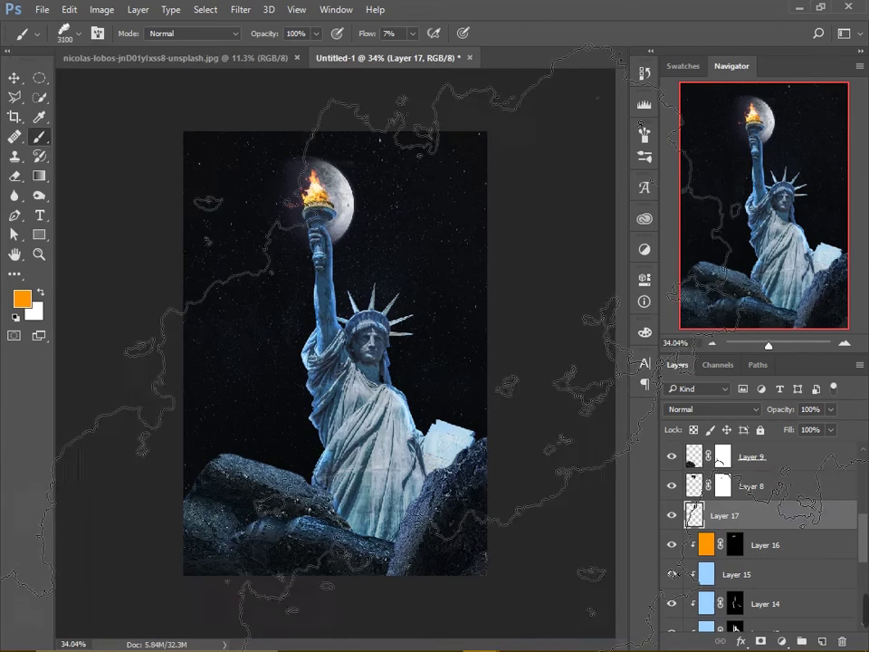
click(22, 299)
click(389, 407)
click(749, 350)
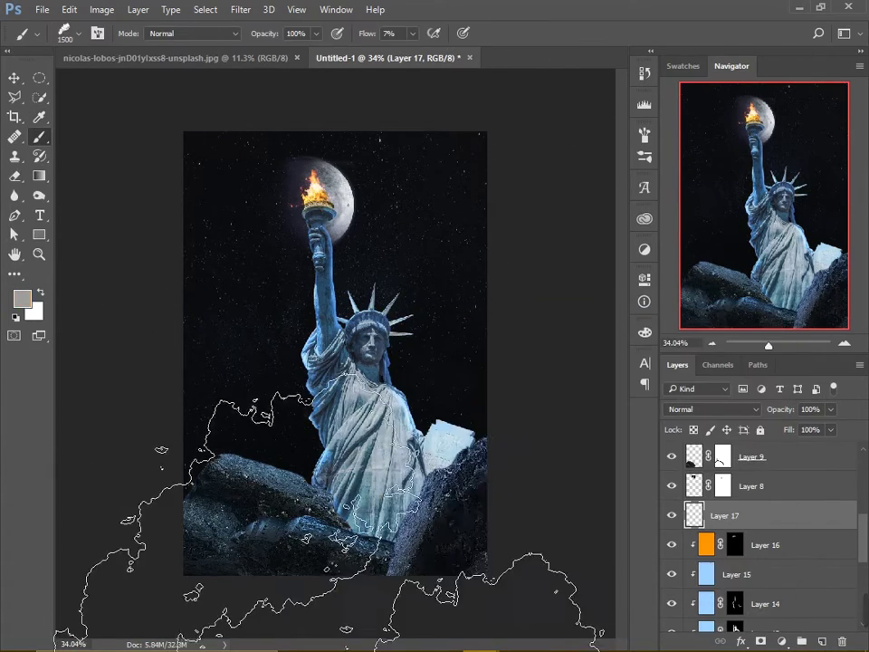
key(shift+2)
key(shift+4)
drag(327, 579, 136, 507)
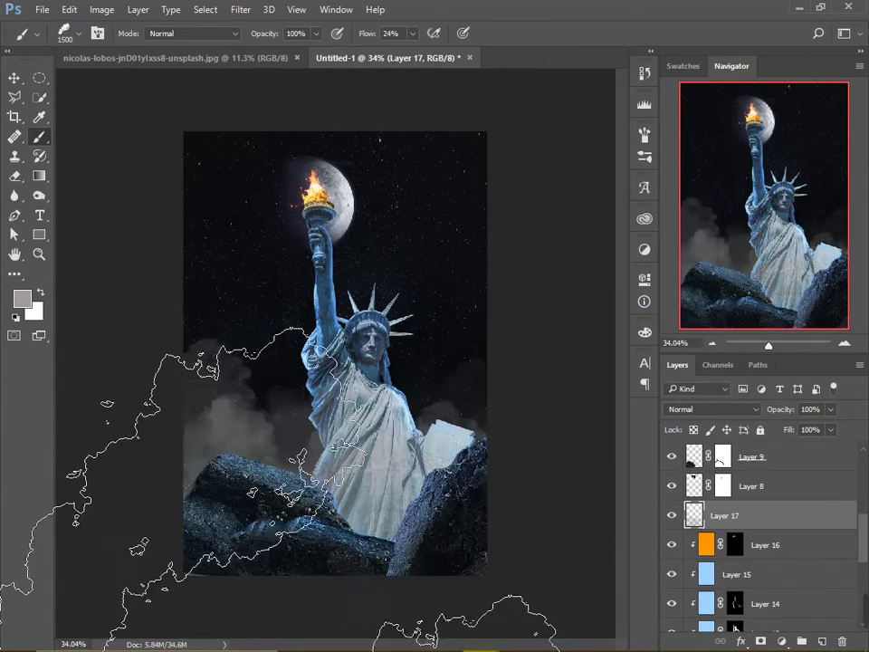
Switch to a bigger cloud brush preset and size it down to 2000 px
click(78, 33)
double_click(149, 237)
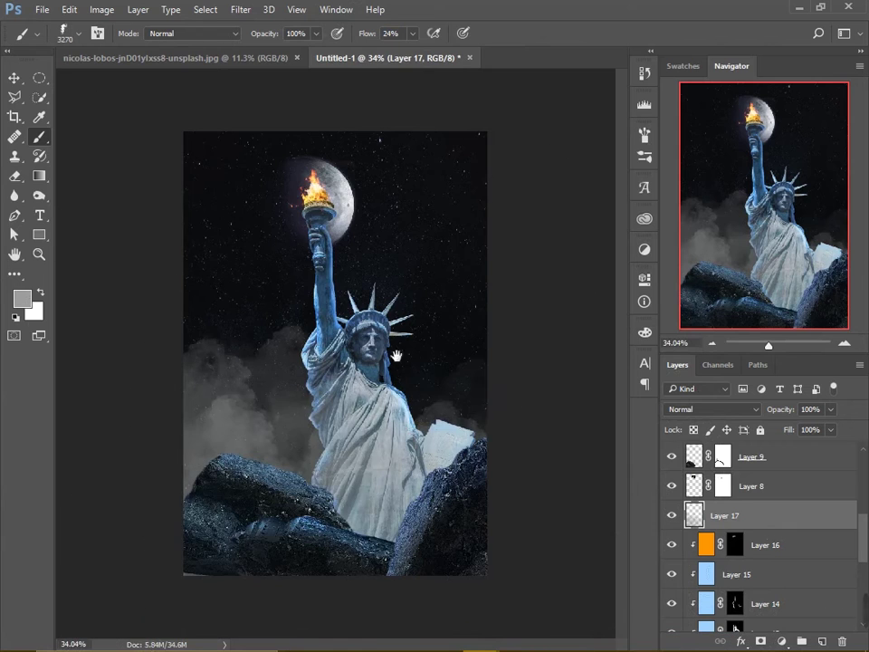
scroll(398, 633, down, 2)
scroll(421, 634, down, 2)
scroll(336, 353, up, 3)
scroll(337, 353, down, 3)
scroll(337, 353, down, 2)
key(bracketleft)
key(bracketleft)
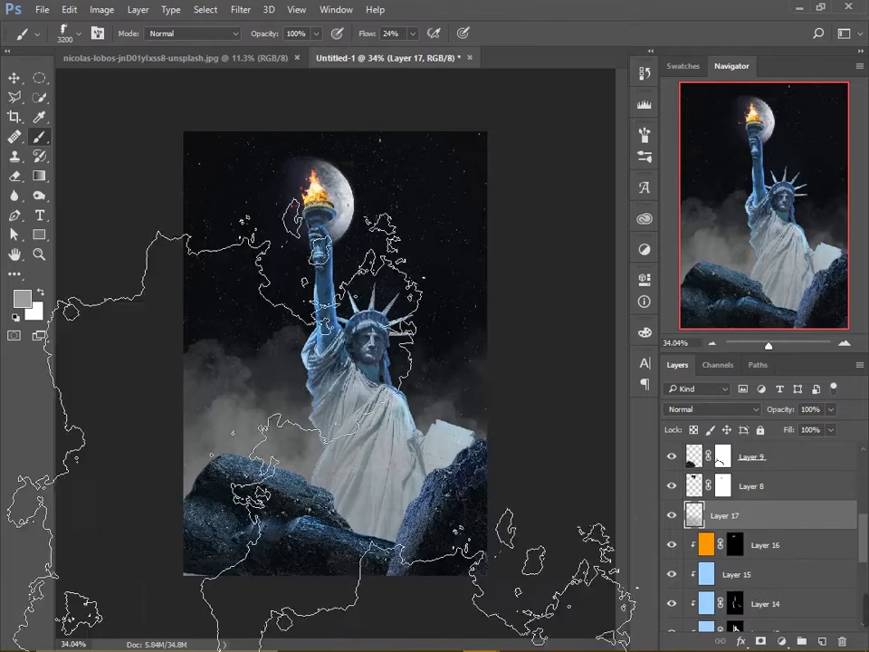
scroll(770, 543, down, 3)
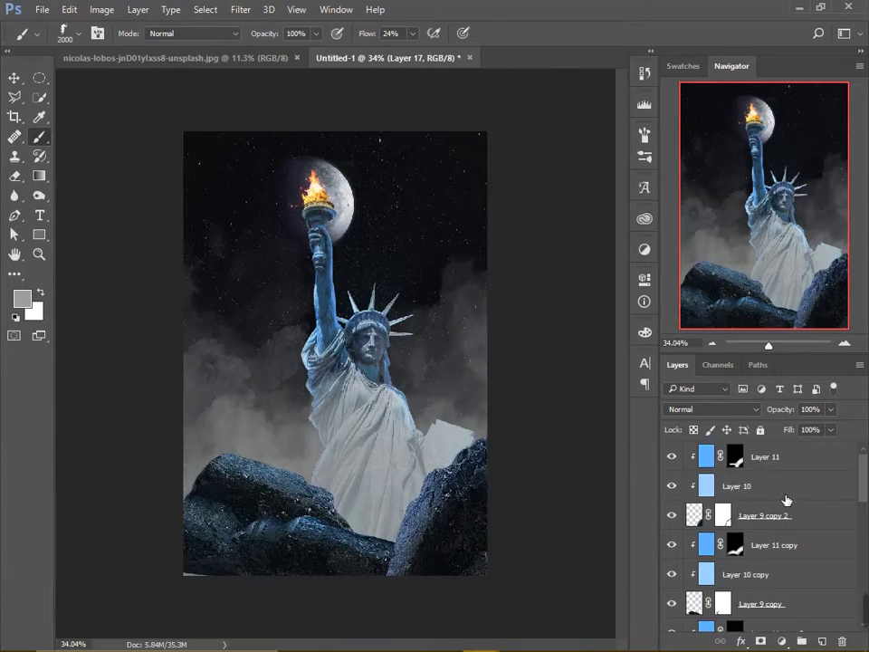
Add another new layer for more clouds and fine-tune the brush size
key(ctrl+shift+alt+n)
key(bracketleft)
key(bracketleft)
key(bracketleft)
scroll(311, 489, down, 3)
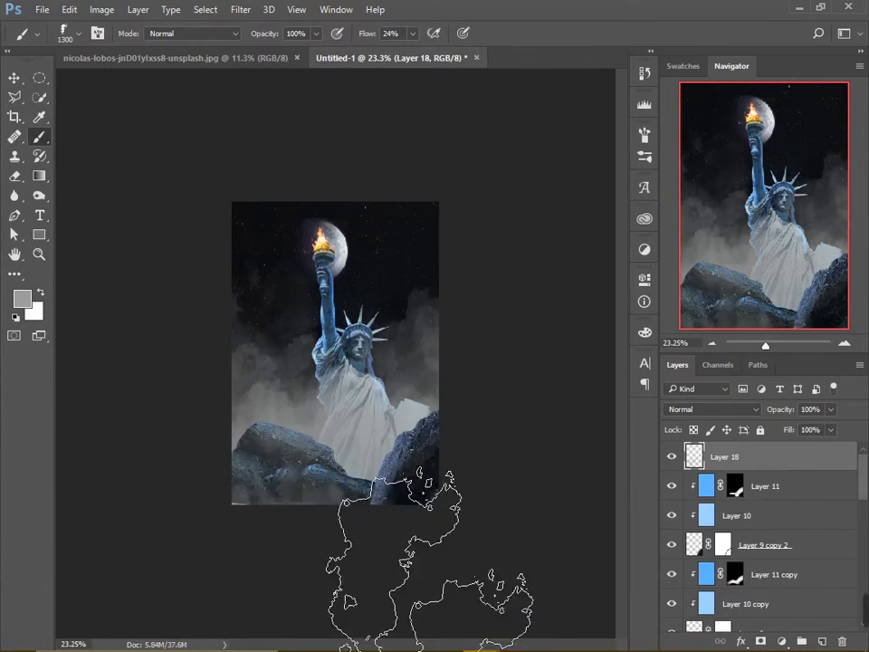
key(bracketright)
key(bracketright)
scroll(411, 431, up, 1)
scroll(410, 431, up, 3)
Bring up the backpacker photo and Quick Select the man's body and head
mouse_move(245, 57)
mouse_down()
mouse_move(304, 301)
mouse_move(305, 166)
mouse_up()
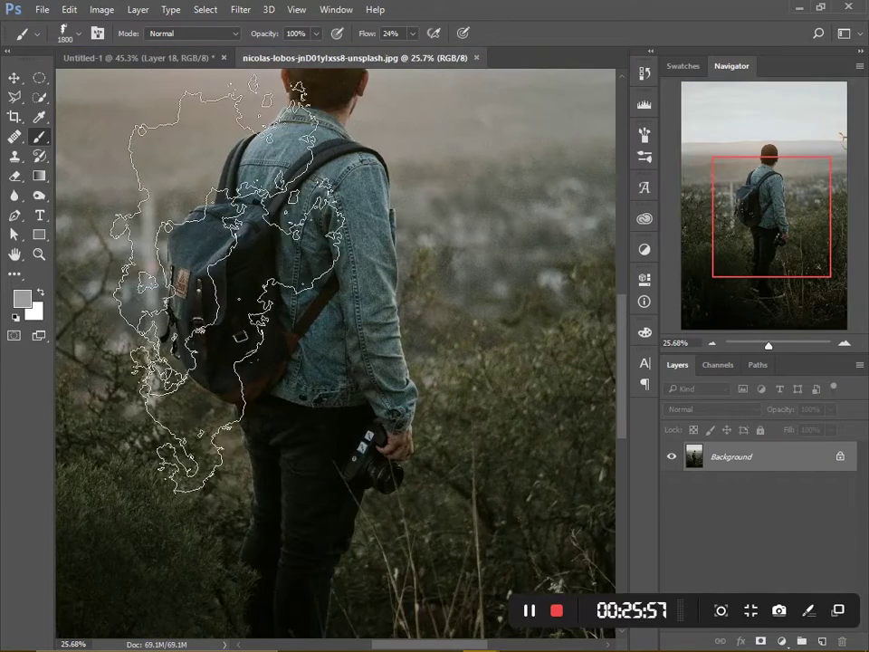
key(w)
drag(320, 222, 308, 583)
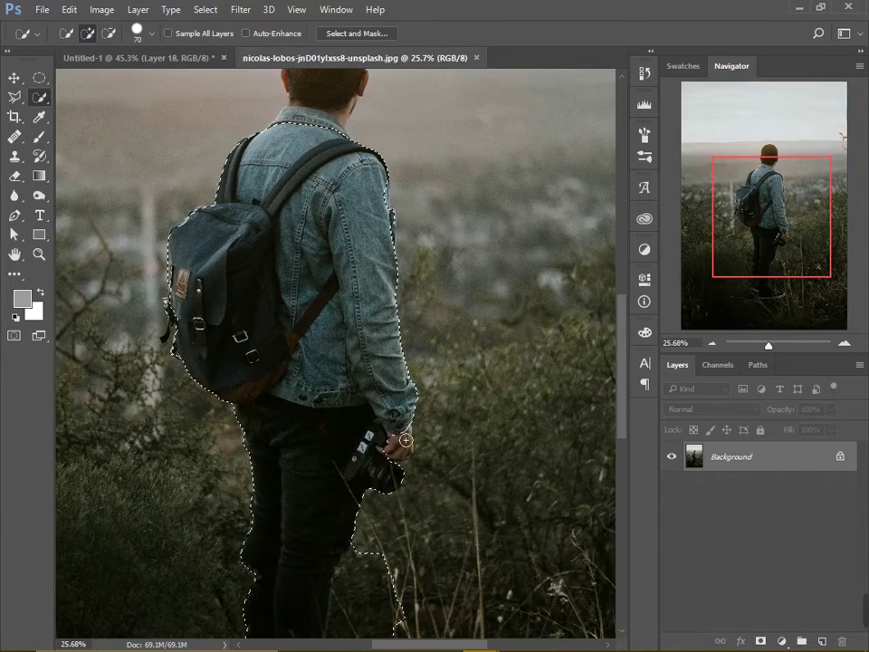
scroll(460, 432, up, 2)
scroll(301, 277, down, 2)
drag(285, 264, 271, 319)
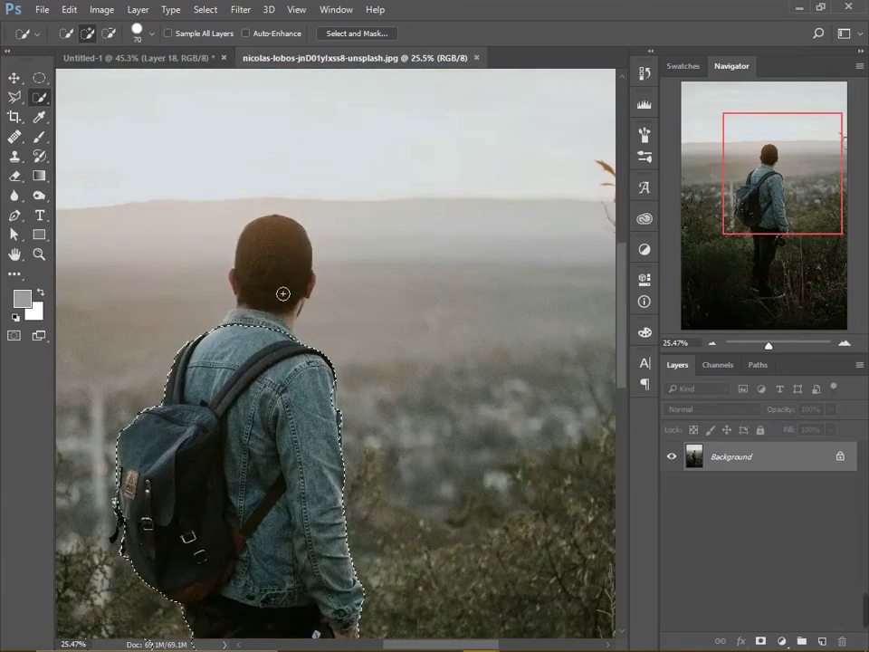
scroll(262, 293, down, 5)
scroll(230, 189, up, 3)
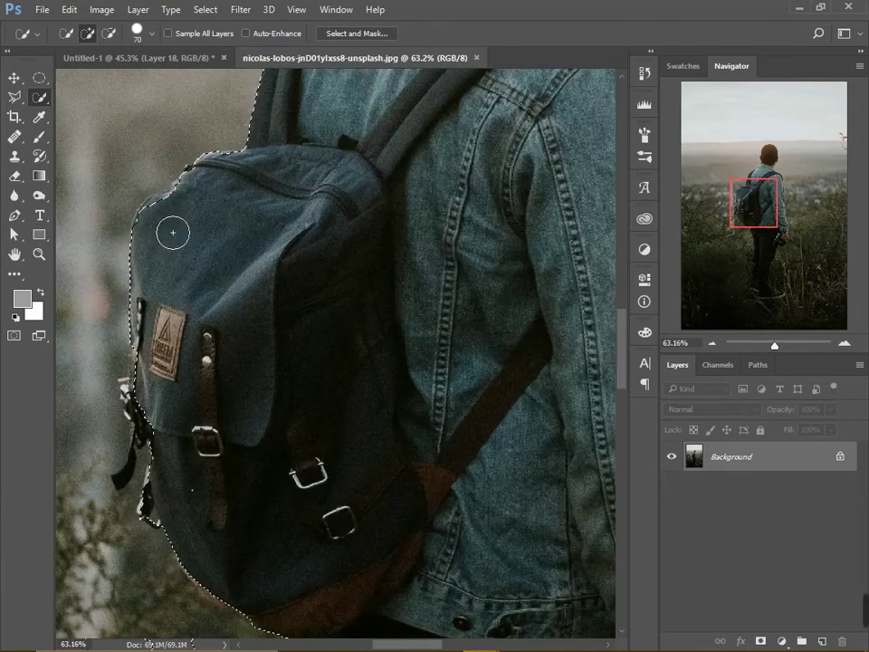
scroll(285, 291, down, 5)
scroll(400, 468, down, 2)
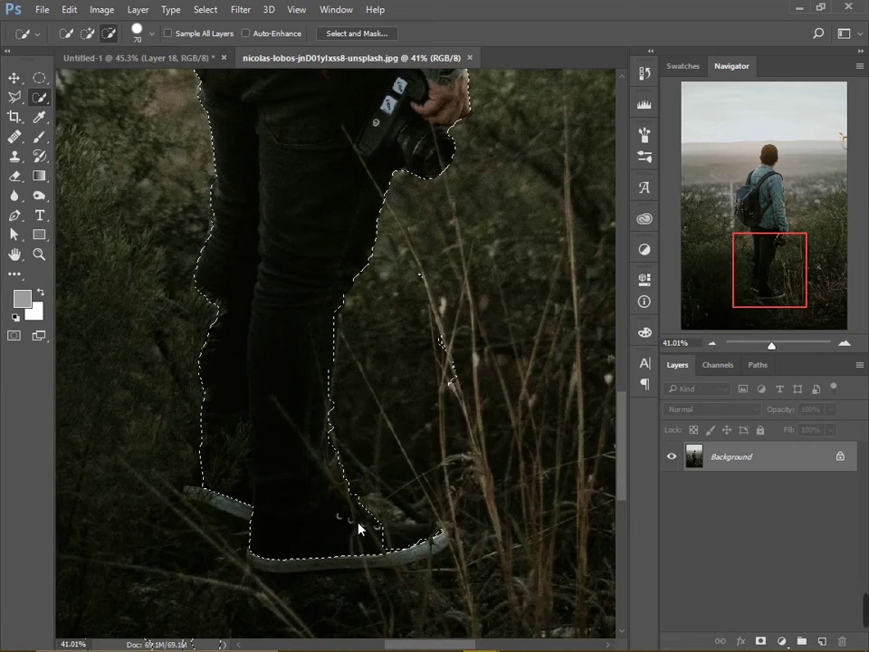
scroll(355, 474, up, 5)
scroll(240, 361, down, 5)
Add the shoe toe and sole edge to the selection with the freehand Lasso
click(13, 96)
click(77, 95)
scroll(187, 391, up, 1)
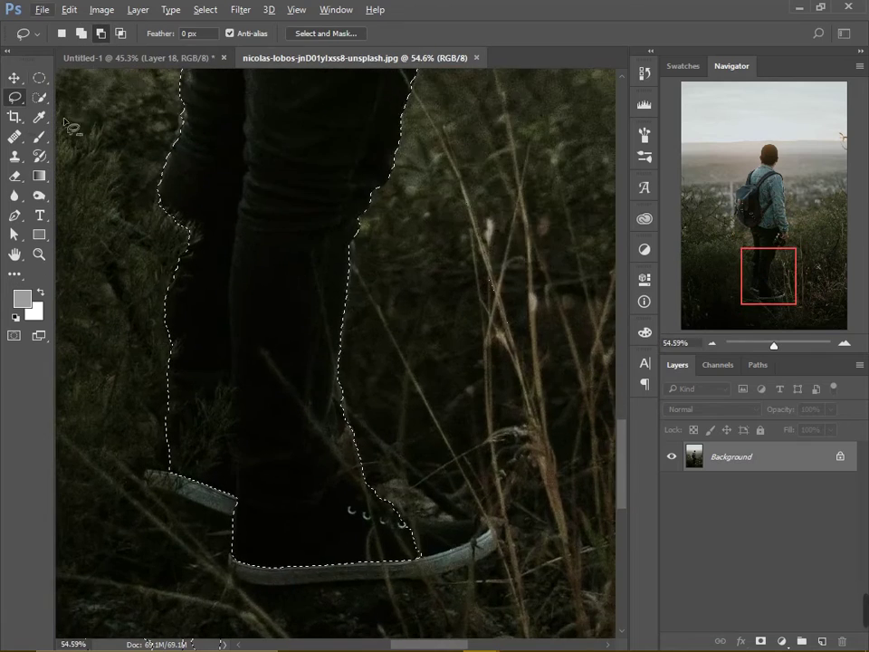
scroll(154, 272, up, 2)
drag(127, 622, 123, 617)
scroll(243, 461, down, 3)
drag(181, 389, 278, 479)
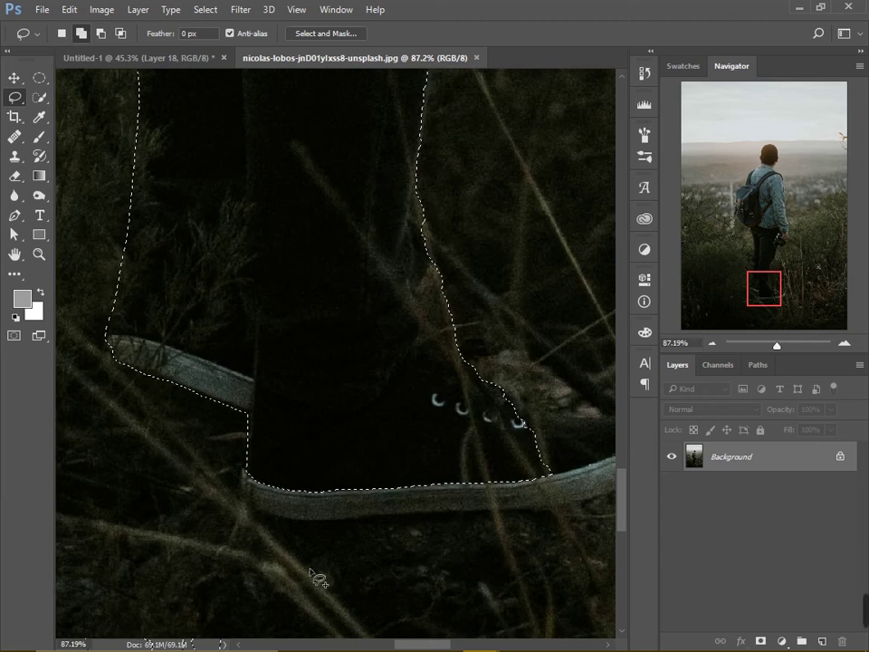
drag(472, 500, 470, 500)
scroll(194, 503, right, 3)
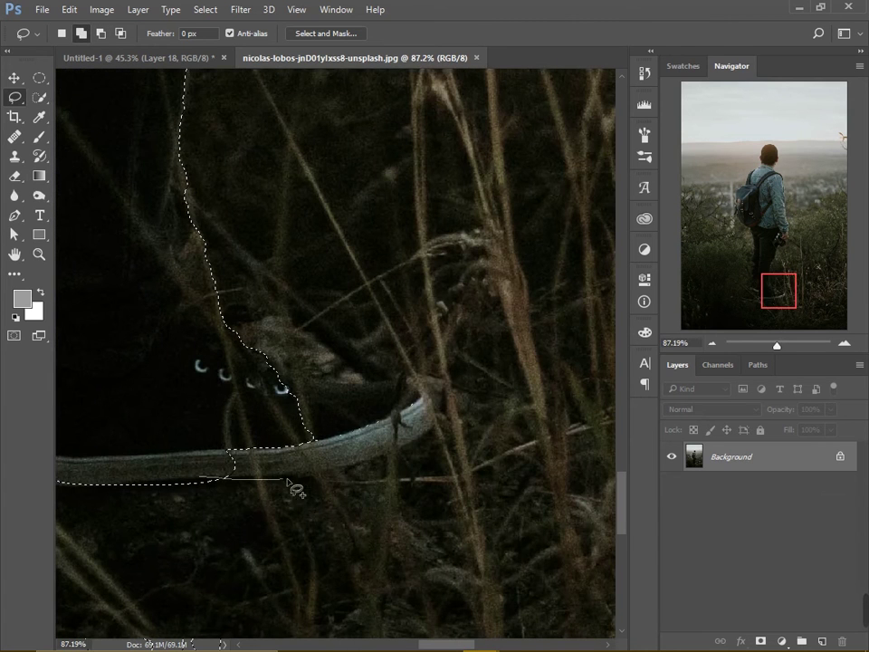
drag(224, 373, 210, 457)
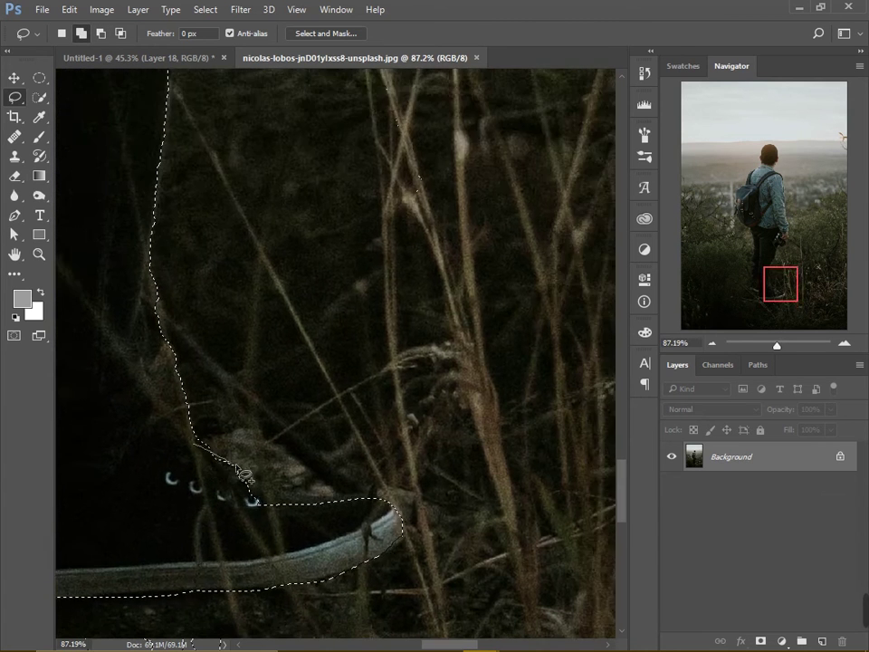
key(ctrl+0)
Copy the man to a new layer, move him into the poster, and scale him onto the left rock
key(ctrl+j)
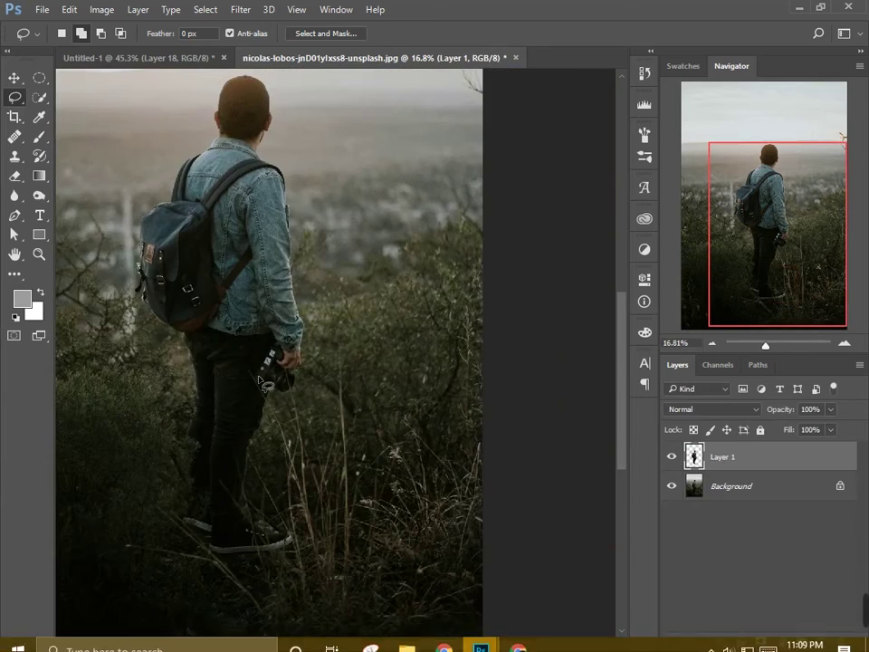
key(v)
mouse_move(181, 236)
mouse_down()
mouse_move(223, 66)
mouse_move(353, 344)
mouse_up()
key(ctrl+t)
key(ctrl+0)
mouse_move(374, 171)
mouse_down()
mouse_move(326, 322)
mouse_move(267, 299)
mouse_up()
key(ctrl+0)
key(Return)
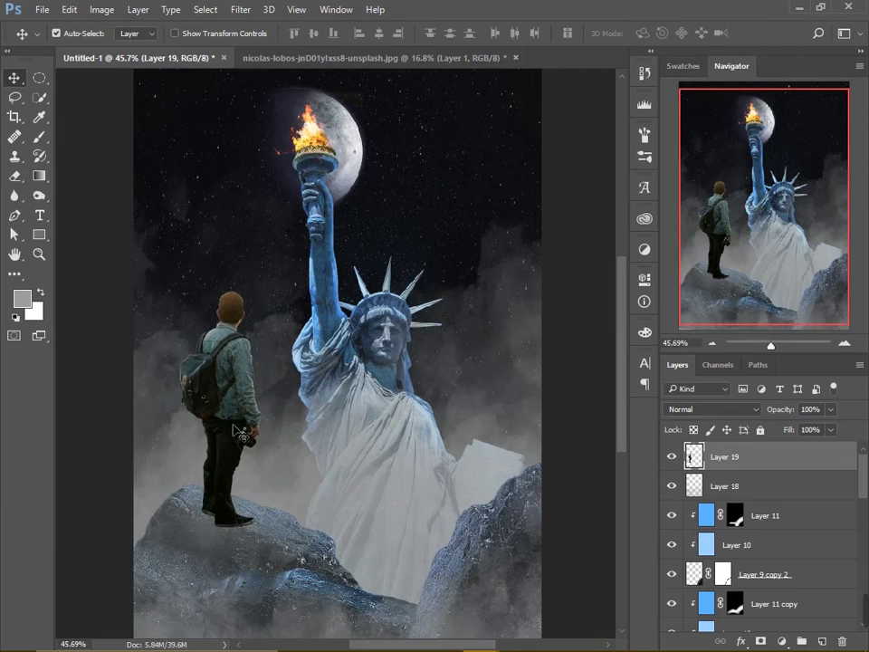
On a new layer below him, paint a black shadow under his feet with a 250 px soft brush
scroll(229, 443, up, 1)
scroll(229, 443, up, 4)
ctrl+click(821, 640)
key(b)
click(22, 298)
click(750, 345)
click(116, 185)
key(Return)
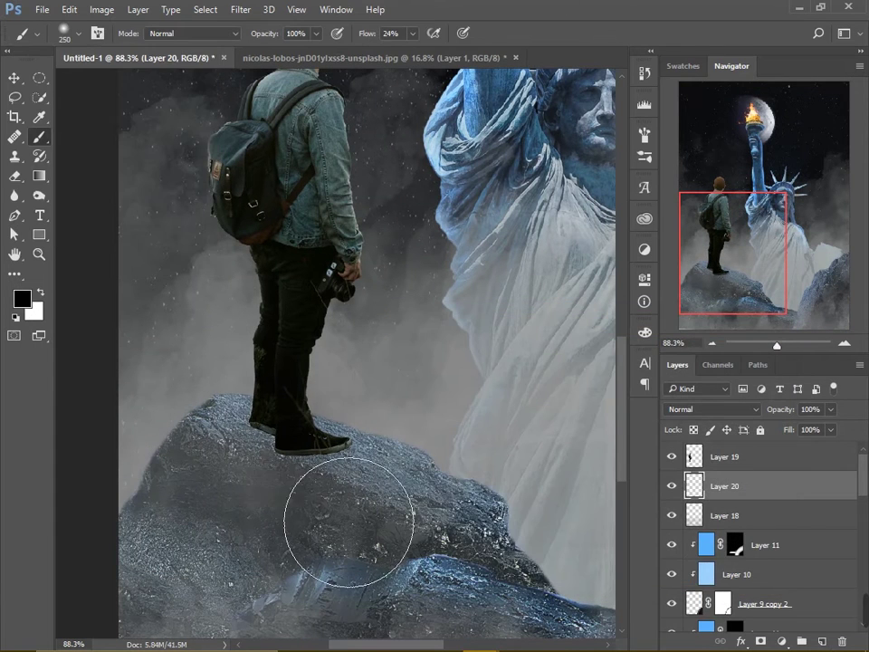
mouse_move(365, 524)
mouse_down()
mouse_move(289, 452)
mouse_move(272, 511)
mouse_up()
Set the brush to 16% flow and 200 px, mask Layer 20, and fade the shadow beneath the shoes
key(bracketleft)
key(shift+1)
key(shift+6)
key(bracketright)
key(bracketright)
key(bracketright)
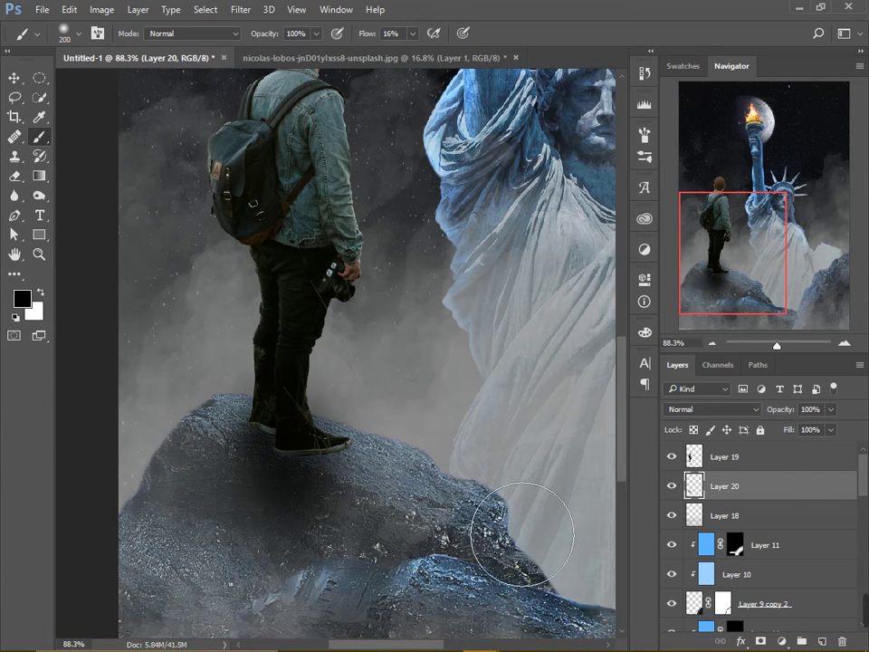
key(e)
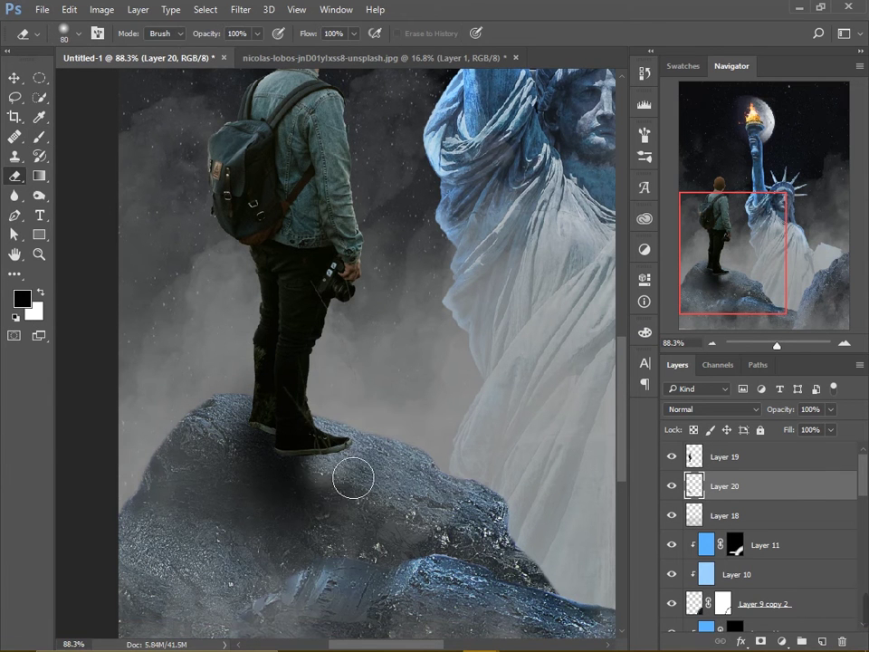
key(x)
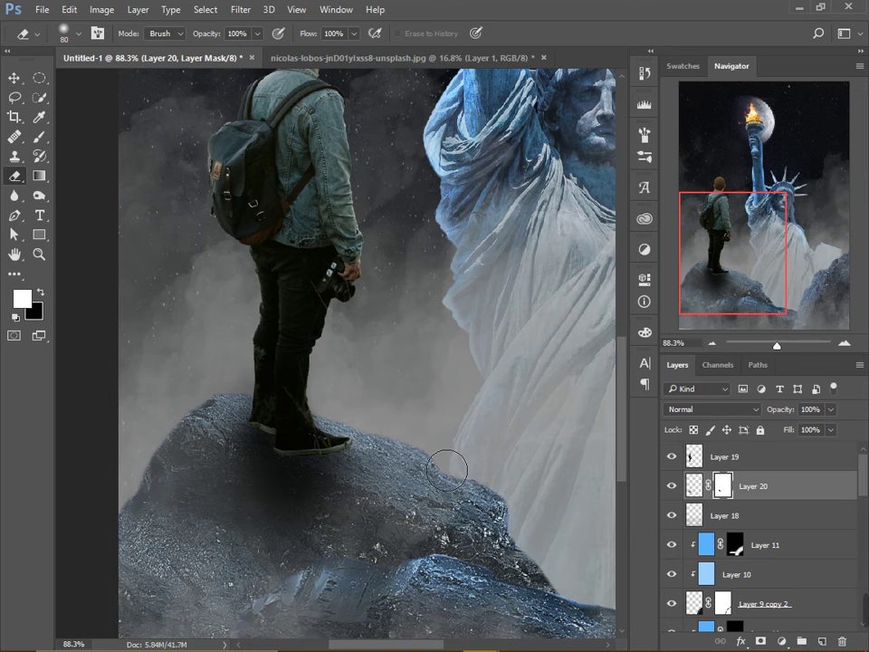
key(z)
key(b)
key(x)
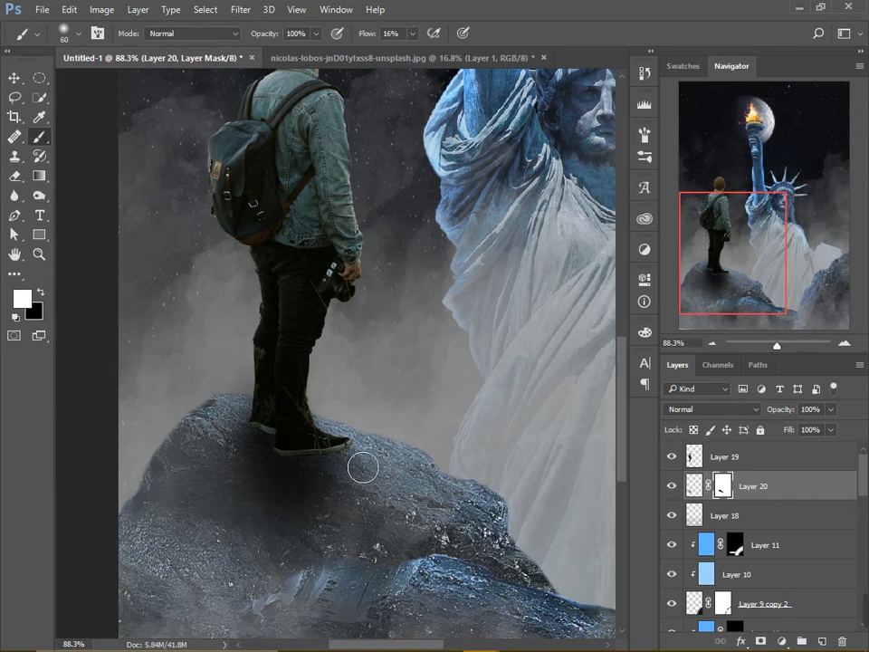
drag(377, 444, 235, 539)
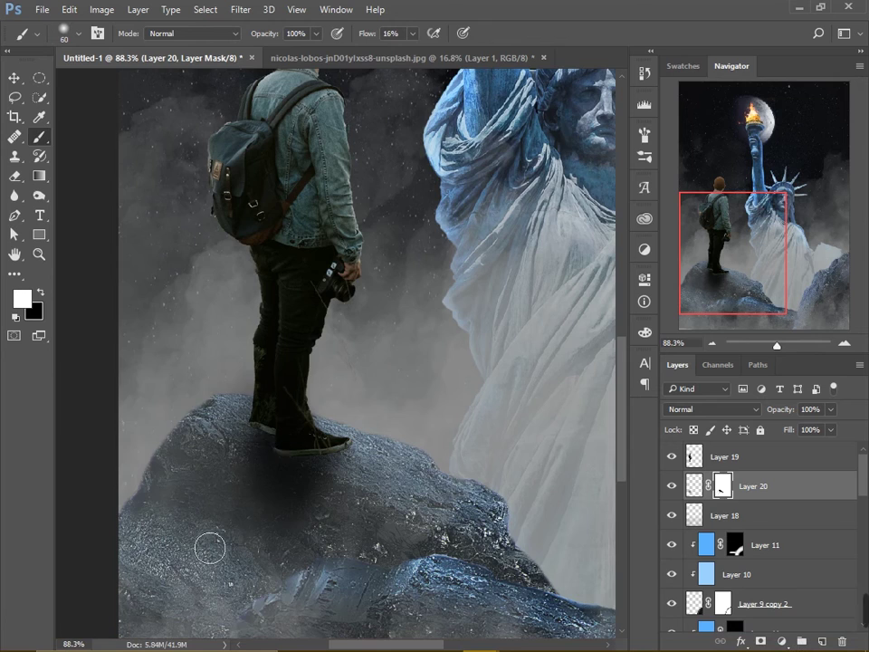
key(ctrl+0)
scroll(277, 549, up, 5)
Add Layer 21 above Layer 19, filled with light blue and set to Overlay
scroll(277, 362, up, 5)
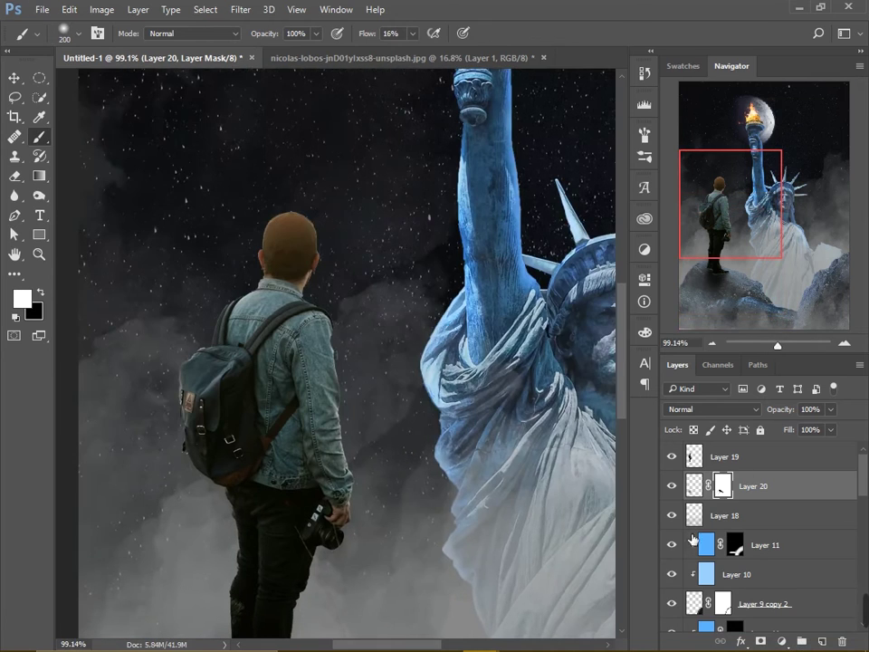
click(791, 456)
key(ctrl+shift+alt+n)
key(x)
click(22, 298)
click(725, 349)
key(alt+BackSpace)
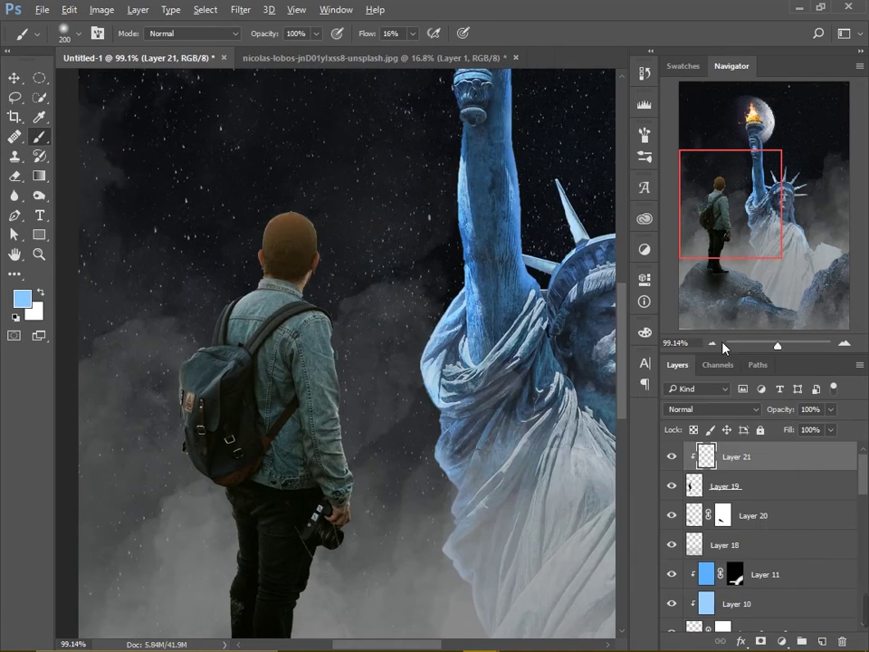
key(shift+alt+o)
scroll(245, 253, down, 2)
scroll(246, 252, down, 3)
scroll(253, 299, up, 5)
Add a clipped Hue/Saturation adjustment shifting the man's hue, with its mask inverted to hide it
click(760, 486)
click(781, 641)
click(818, 451)
click(724, 456)
key(ctrl+alt+g)
click(782, 486)
drag(515, 376, 593, 375)
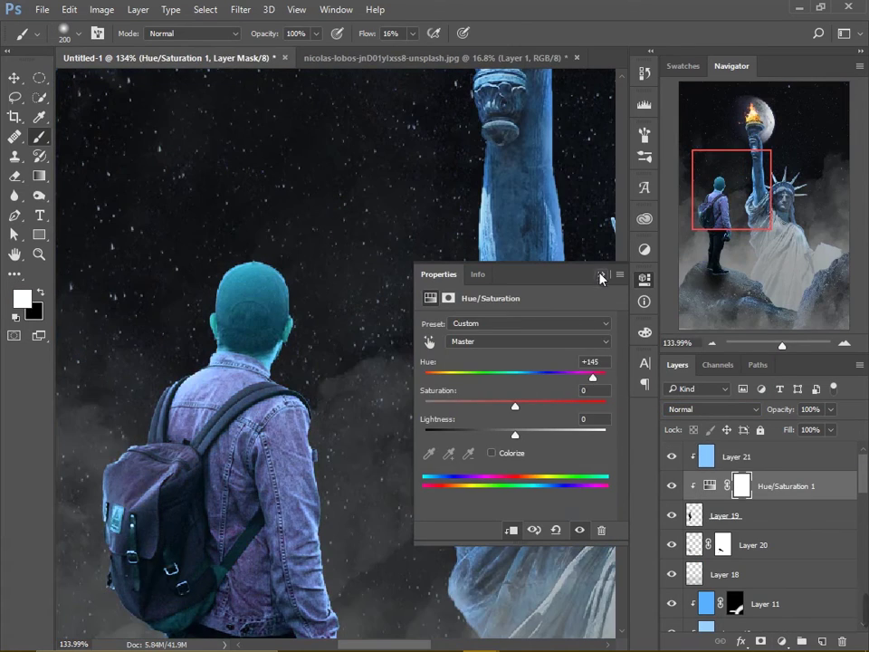
click(742, 493)
key(ctrl+0)
key(ctrl+i)
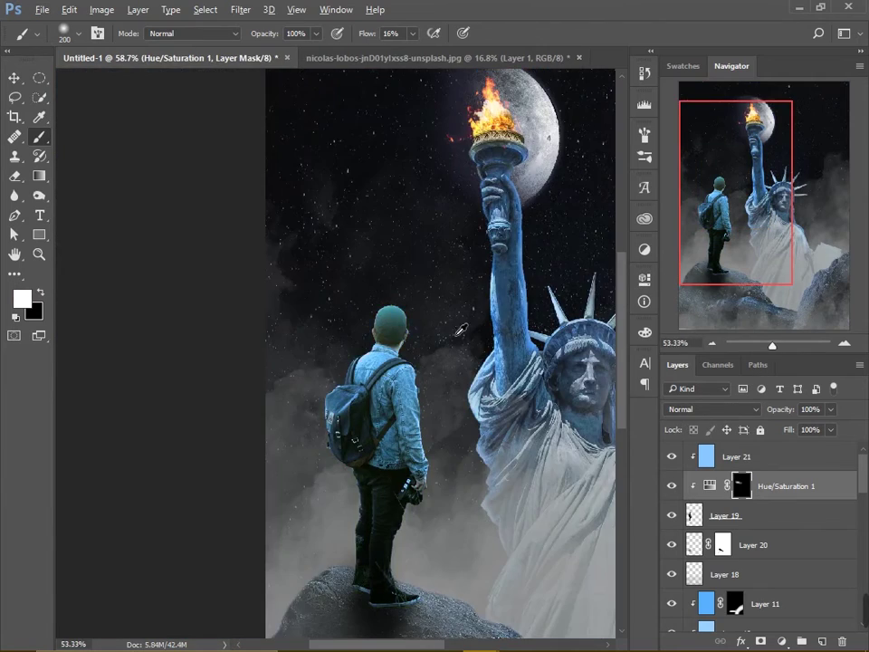
Add clipped Layer 22 filled light blue in Soft Light, with a black mask
scroll(408, 331, up, 3)
scroll(213, 271, up, 1)
scroll(394, 431, down, 5)
scroll(394, 430, up, 4)
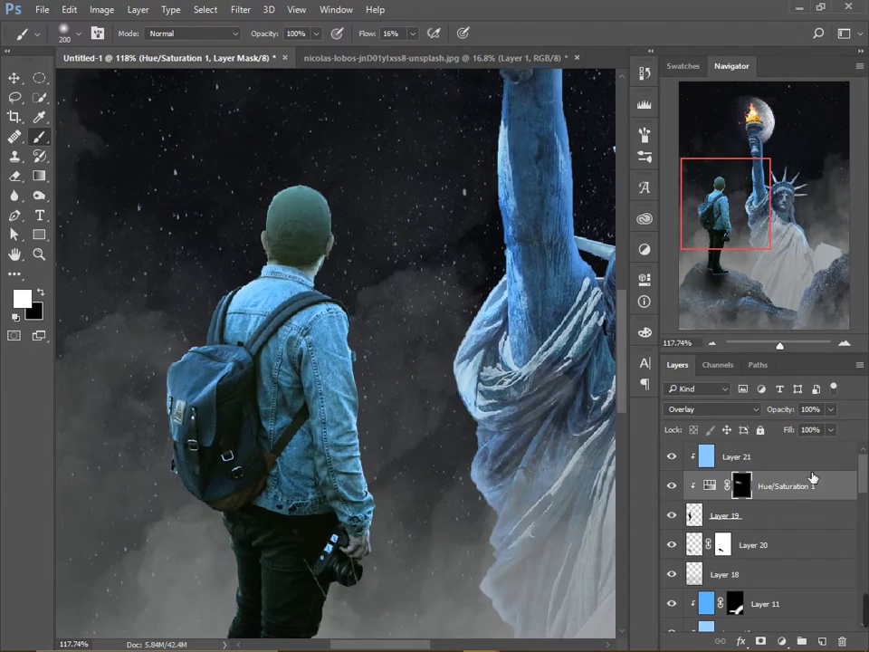
click(821, 466)
key(ctrl+shift+alt+n)
key(alt+BackSpace)
key(alt+shift+f)
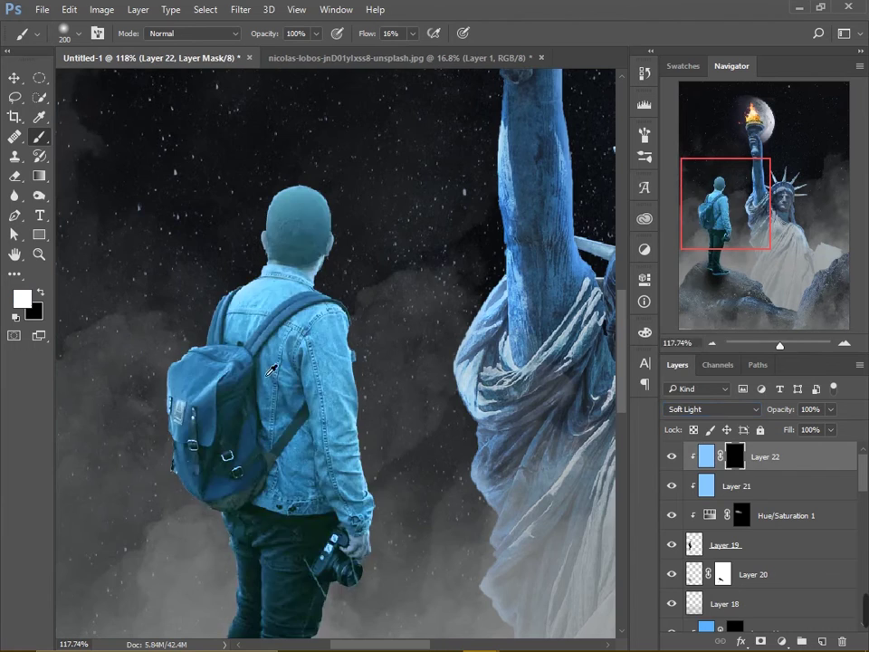
alt+click(760, 639)
key(d)
alt+scroll(325, 299, up, 4)
key(bracketleft)
key(bracketleft)
key(bracketleft)
Paint white on Layer 22's mask over the man's hand, camera, feet, jacket and backpack
drag(365, 519, 328, 285)
mouse_move(347, 583)
mouse_down()
mouse_move(338, 458)
mouse_move(328, 471)
mouse_up()
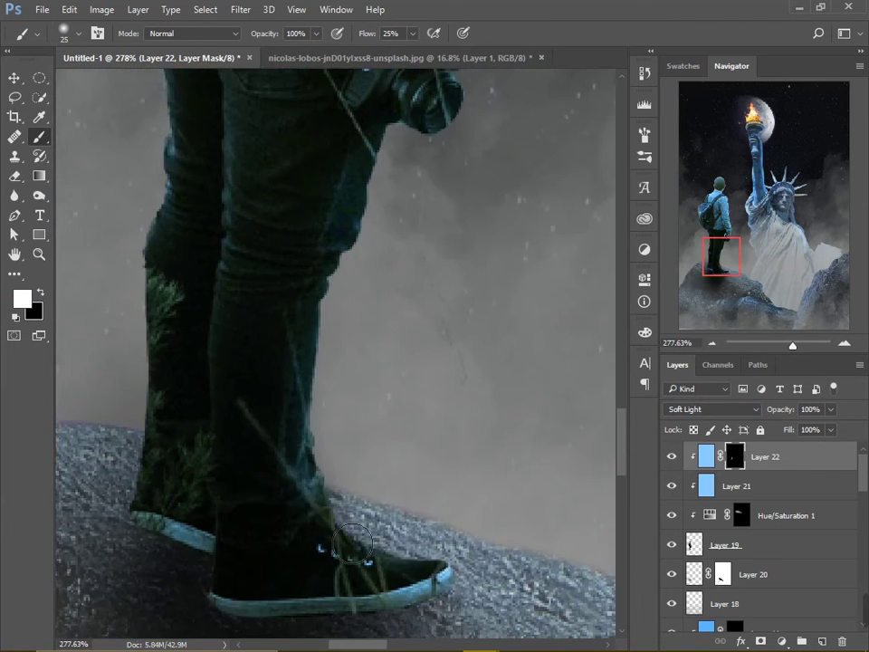
drag(150, 104, 171, 489)
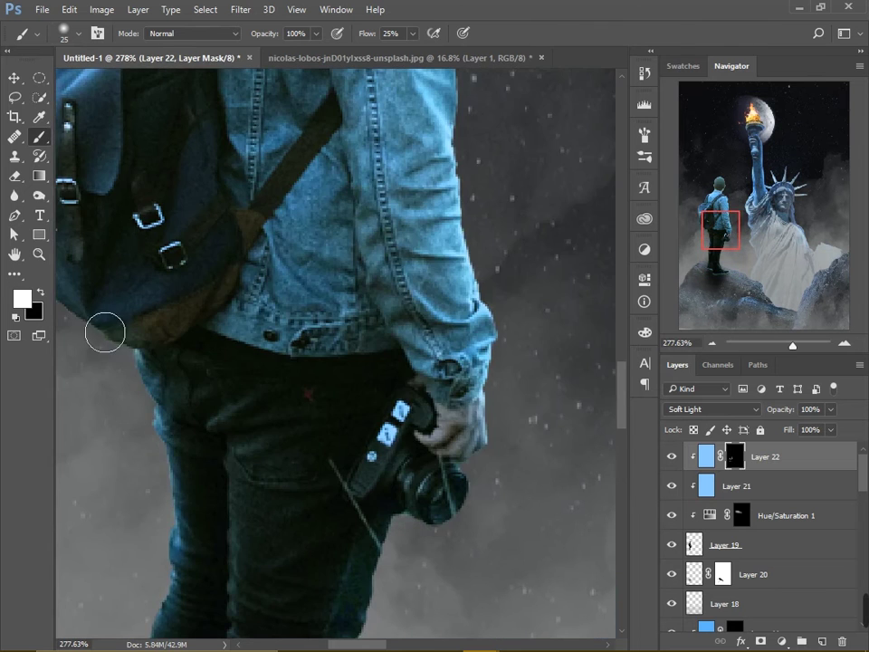
drag(126, 349, 290, 494)
scroll(320, 171, up, 5)
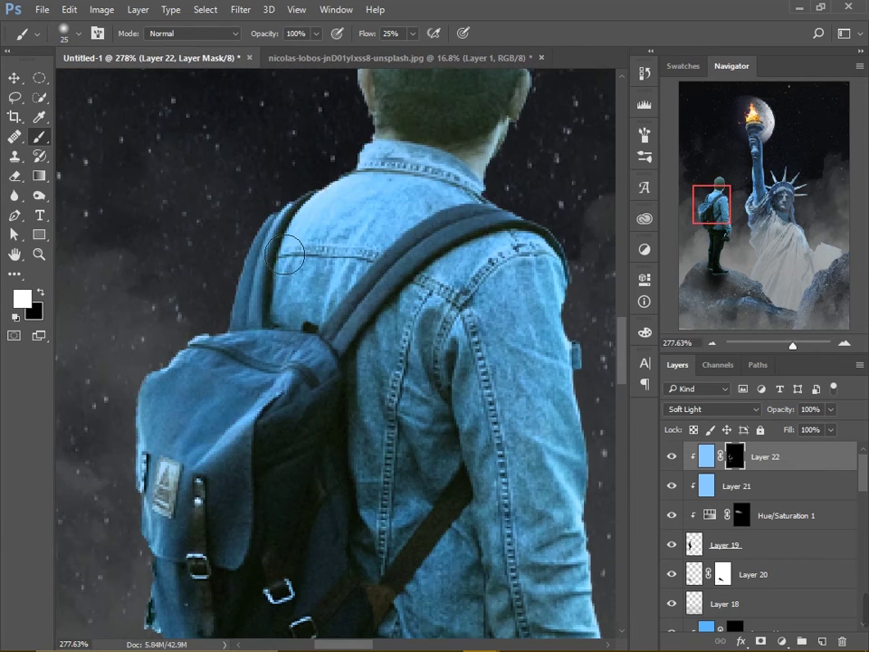
scroll(378, 288, up, 3)
scroll(514, 291, down, 5)
scroll(515, 291, down, 3)
Add clipped Layer 23 filled with a deeper blue, with a black mask
click(784, 477)
key(ctrl+shift+alt+n)
key(alt+BackSpace)
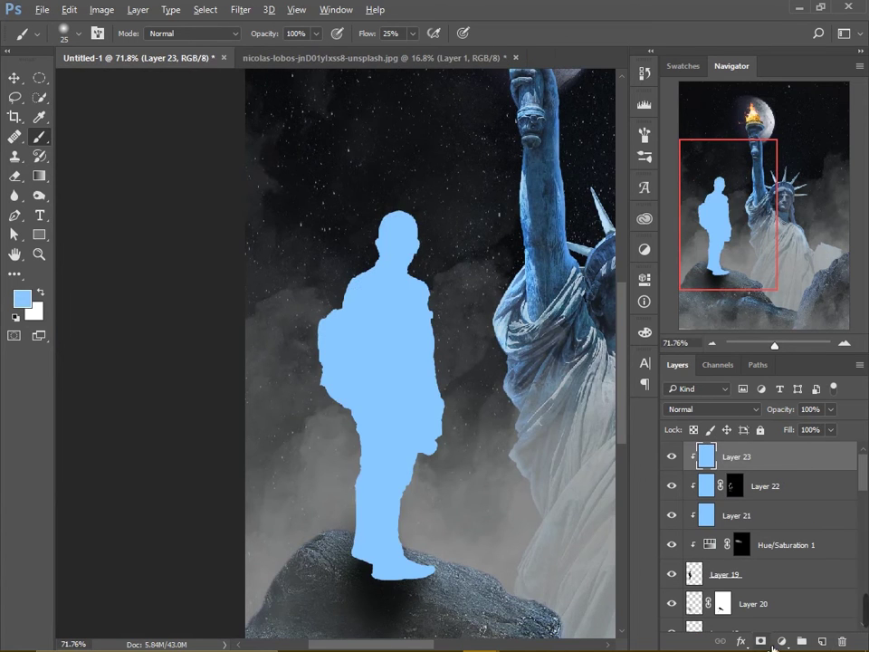
alt+click(761, 640)
key(d)
scroll(435, 267, up, 5)
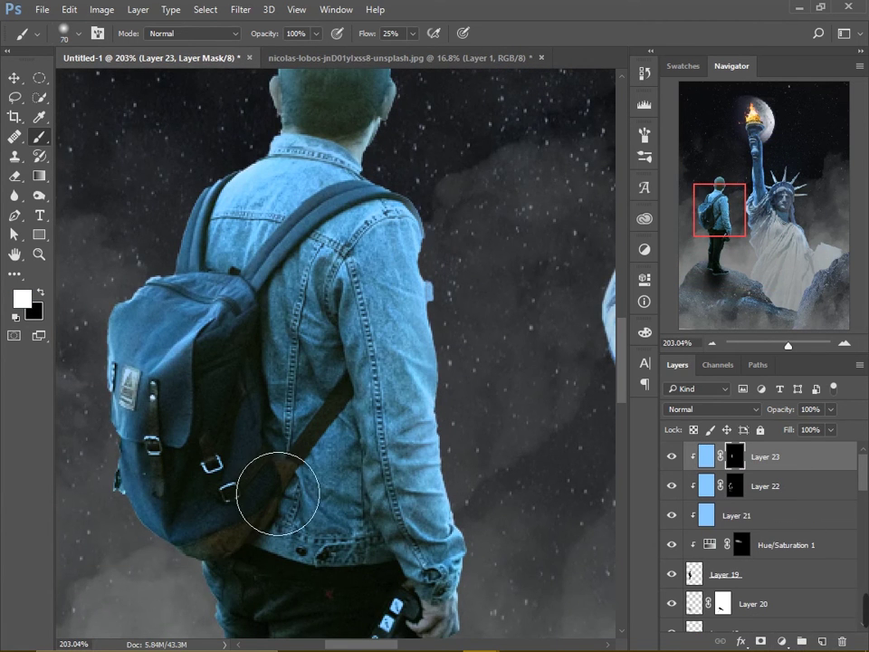
click(706, 456)
click(22, 299)
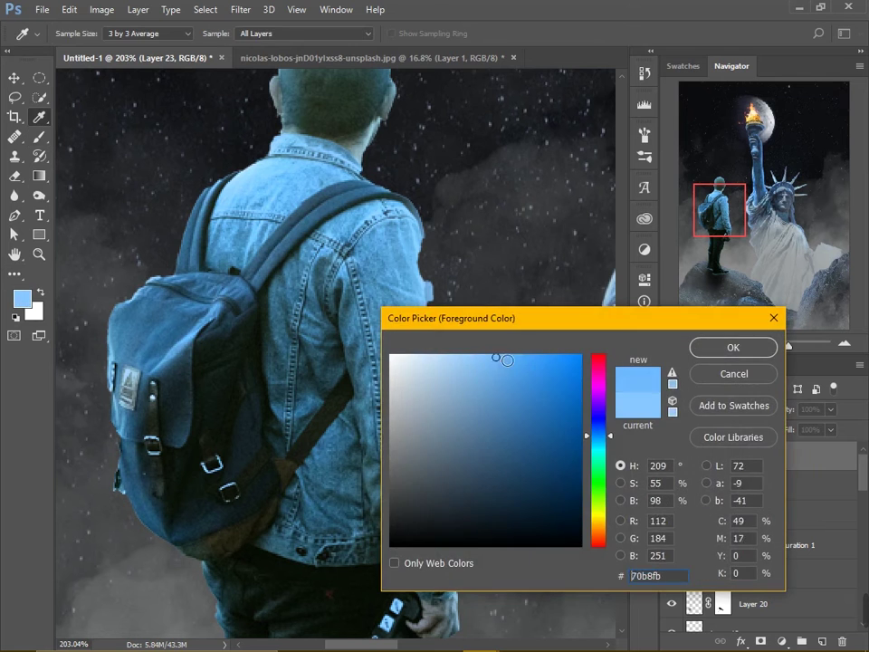
click(706, 347)
key(alt+BackSpace)
click(734, 457)
Paint the deeper blue tint onto the man's left leg through Layer 23's mask
scroll(550, 416, down, 5)
scroll(430, 369, right, 2)
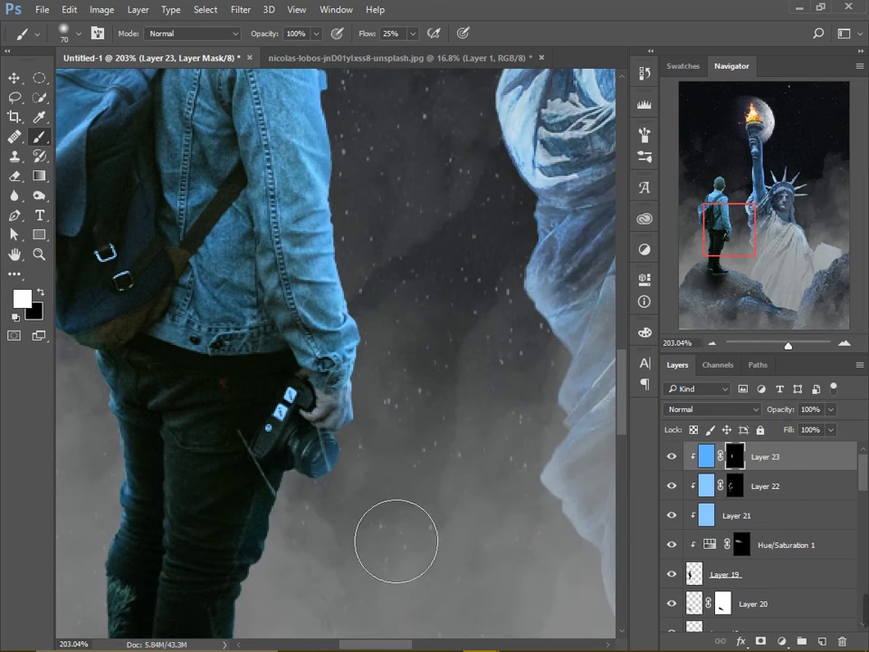
scroll(400, 531, down, 5)
scroll(351, 539, down, 2)
scroll(351, 539, left, 2)
drag(234, 408, 236, 374)
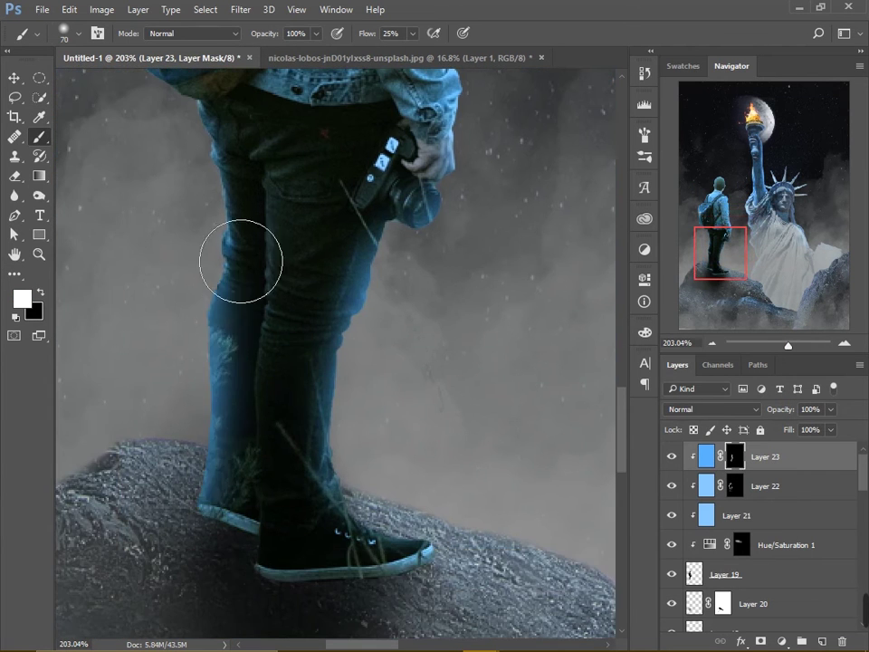
scroll(245, 389, up, 5)
scroll(209, 289, up, 5)
scroll(208, 290, left, 2)
key(x)
scroll(349, 272, up, 3)
scroll(337, 283, up, 1)
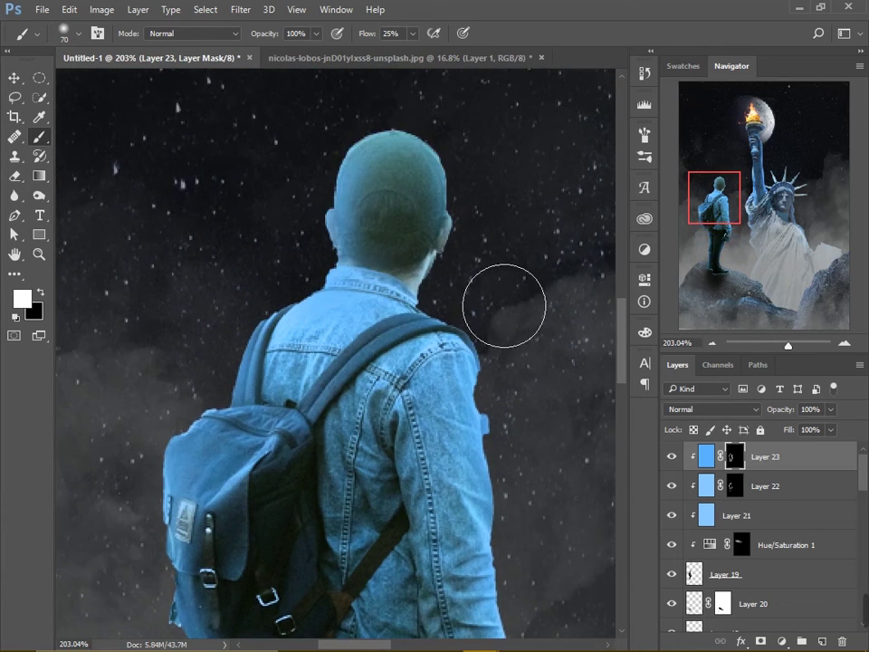
scroll(534, 292, down, 5)
scroll(339, 423, down, 3)
scroll(339, 422, up, 2)
Group rock Layers 11–9 into Group 1 and clip a blue Overlay Layer 24 to it
scroll(757, 522, down, 5)
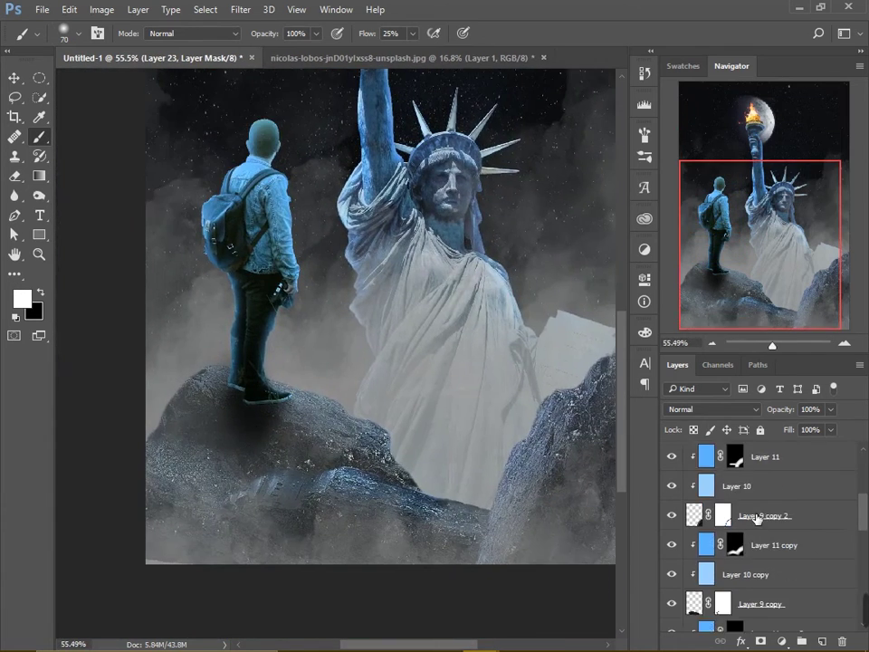
scroll(770, 520, down, 5)
shift+click(778, 498)
key(ctrl+g)
key(ctrl+shift+alt+n)
key(ctrl+alt+g)
scroll(756, 478, up, 3)
key(alt+BackSpace)
key(shift+alt+o)
Mask Layer 24 and paint the blue tint onto the rocks near the man's feet
alt+click(758, 640)
drag(514, 417, 193, 422)
drag(533, 588, 352, 612)
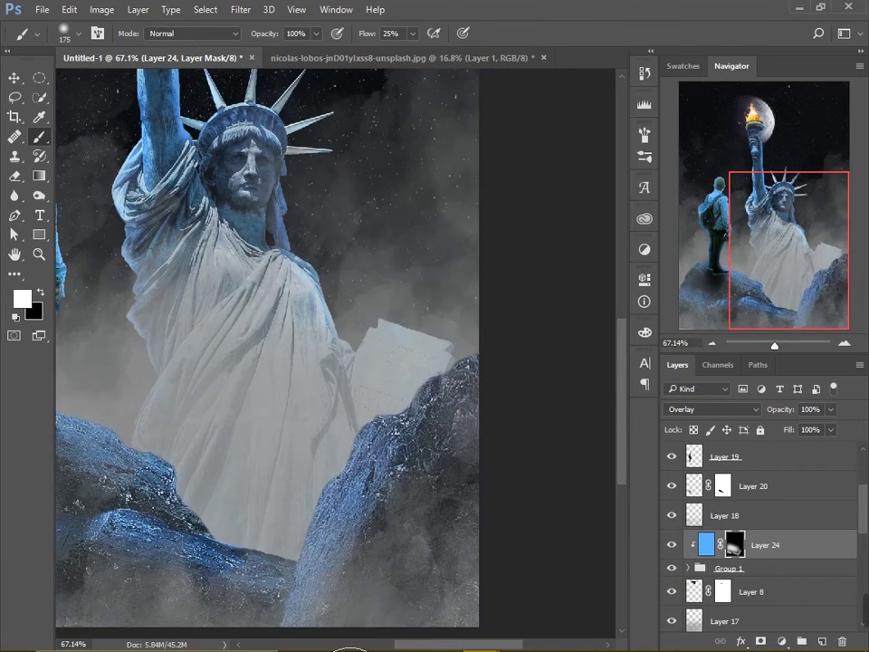
scroll(536, 450, down, 3)
key(bracketright)
key(bracketright)
key(bracketright)
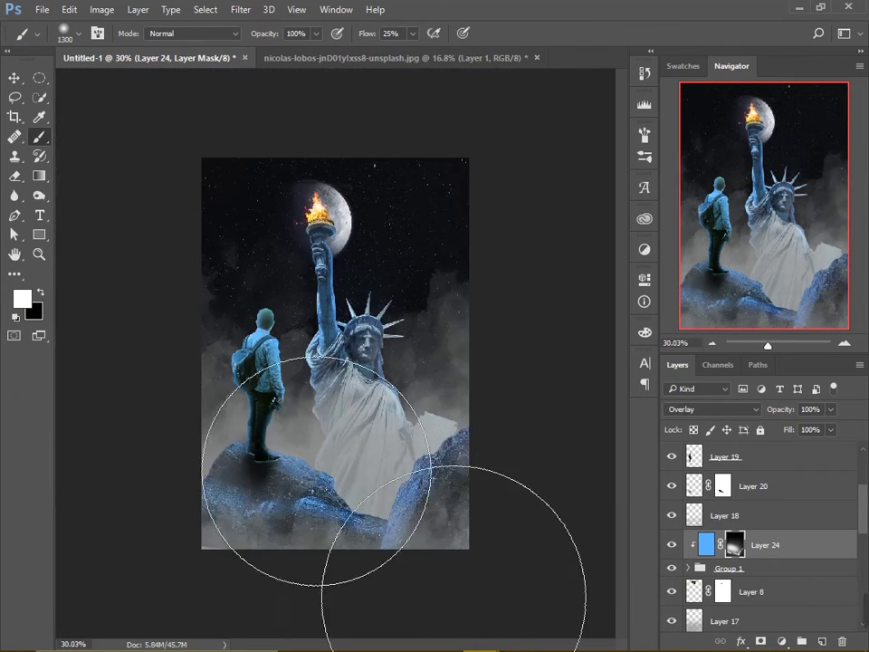
scroll(508, 330, up, 2)
scroll(509, 331, down, 1)
scroll(772, 488, down, 3)
scroll(765, 543, down, 5)
Group the remaining layers into Group 2 and stamp a merged copy of the poster
shift+click(760, 602)
key(ctrl+g)
key(ctrl+alt+shift+e)
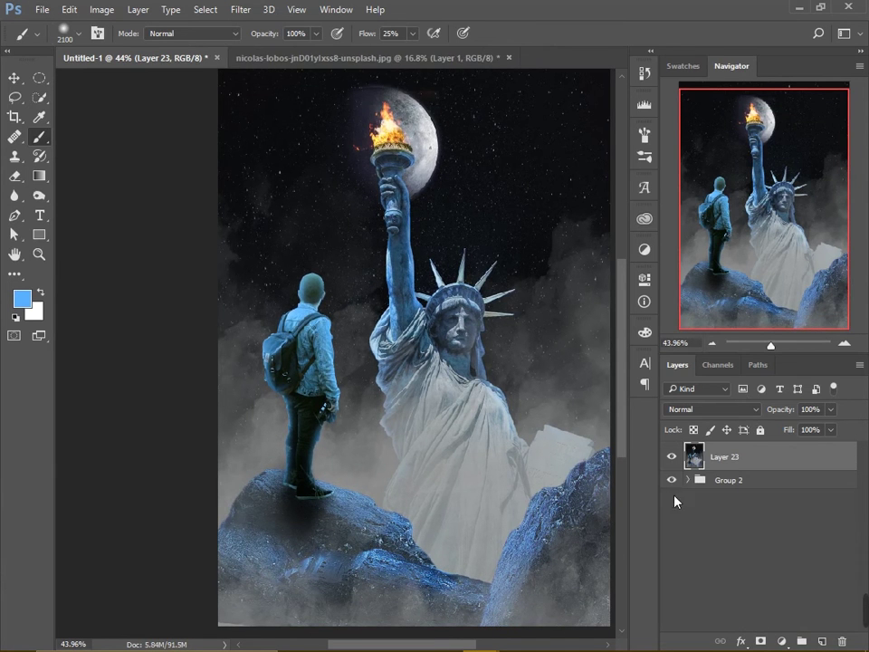
click(240, 9)
Camera Raw grade: temperature -12, tint +3, exposure -0.20, contrast +23, blacks -14, clarity +63
click(290, 84)
click(543, 398)
click(240, 9)
click(313, 97)
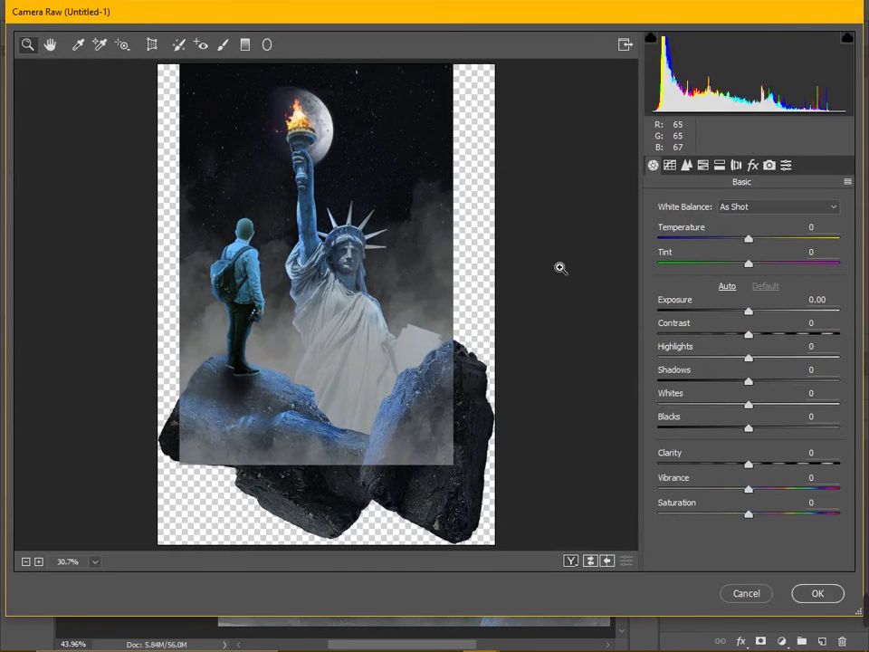
mouse_move(756, 317)
mouse_down()
mouse_move(750, 311)
mouse_move(763, 439)
mouse_move(840, 464)
mouse_move(784, 466)
mouse_up()
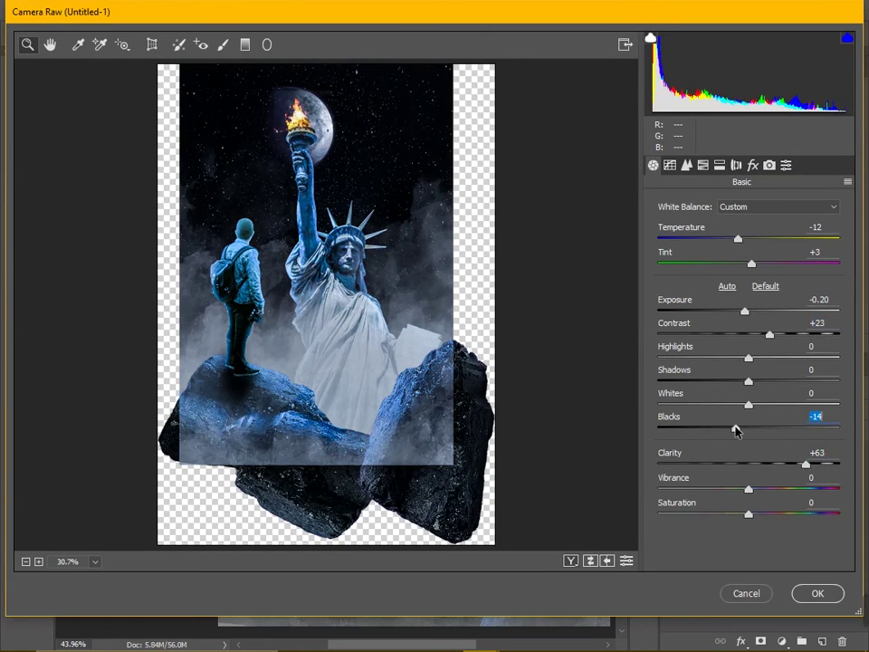